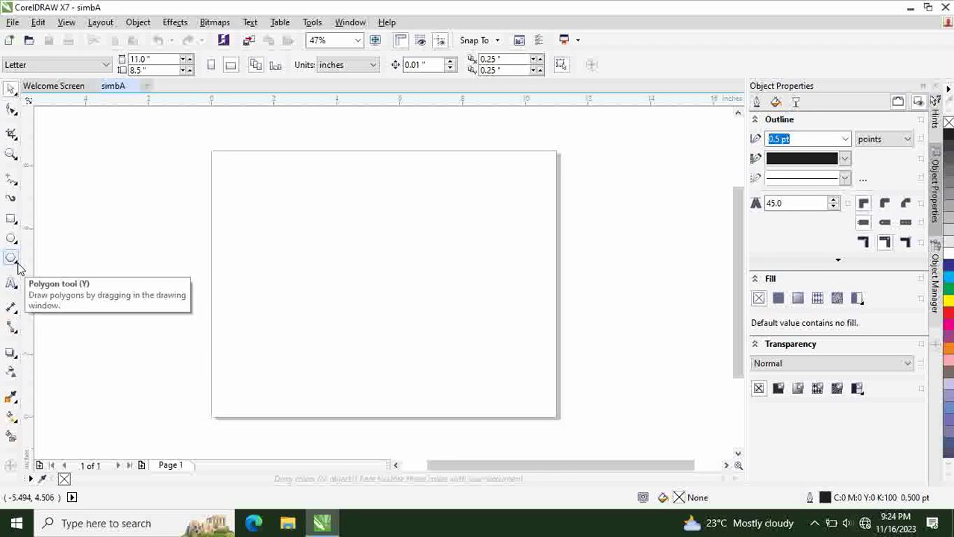
pyautogui.click(18, 288)
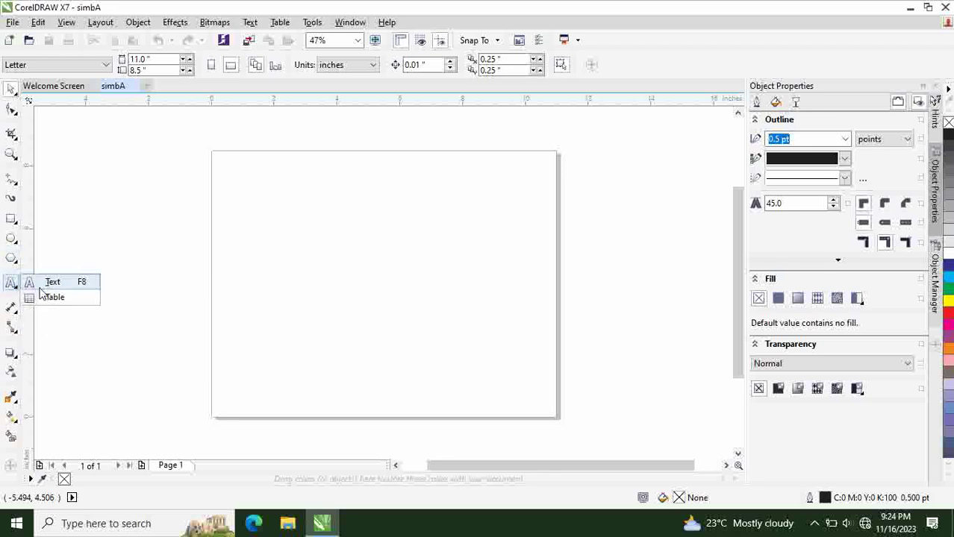
pyautogui.click(41, 287)
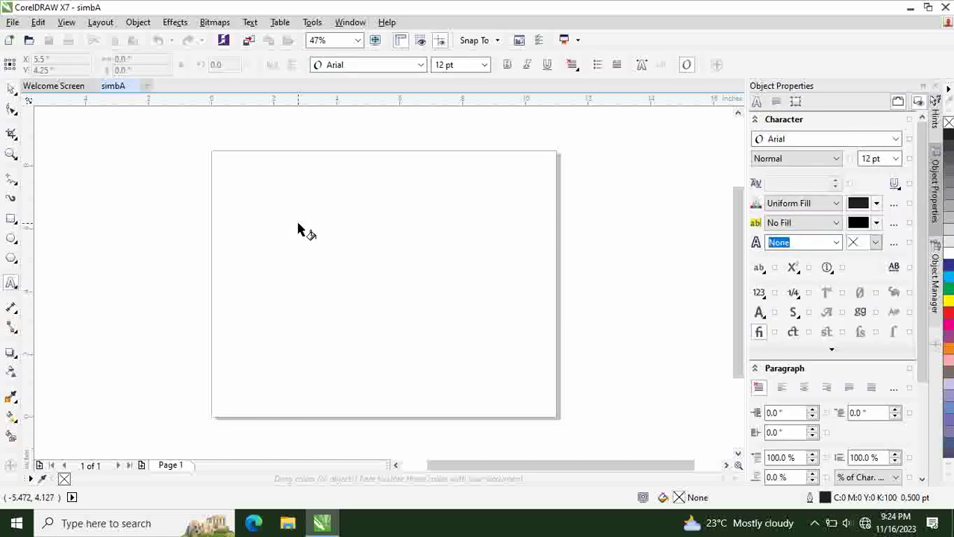
pyautogui.press('g')
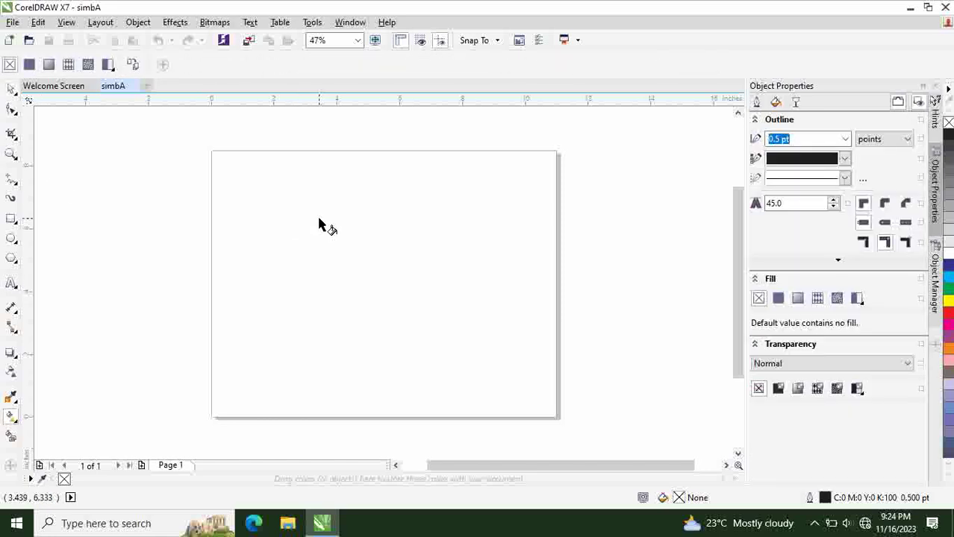
pyautogui.click(11, 89)
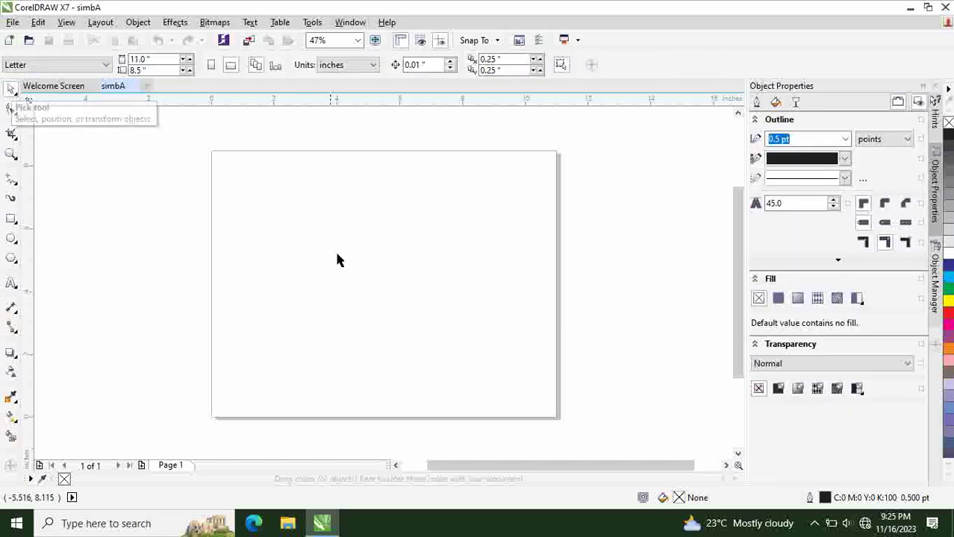
# Add a capital letter G as artistic text in the upper middle of the page and enlarge it
pyautogui.click(16, 288)
pyautogui.click(52, 279)
pyautogui.click(313, 215)
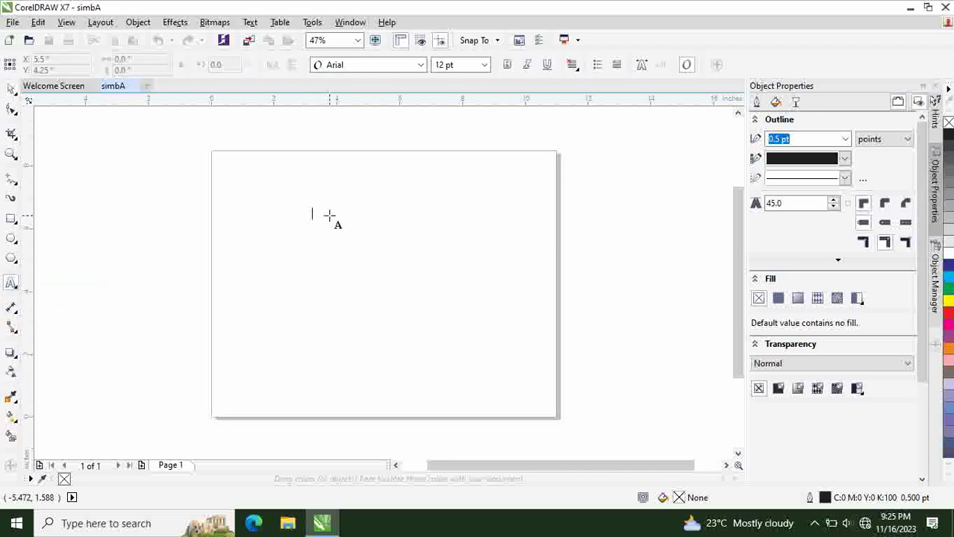
pyautogui.write('S')
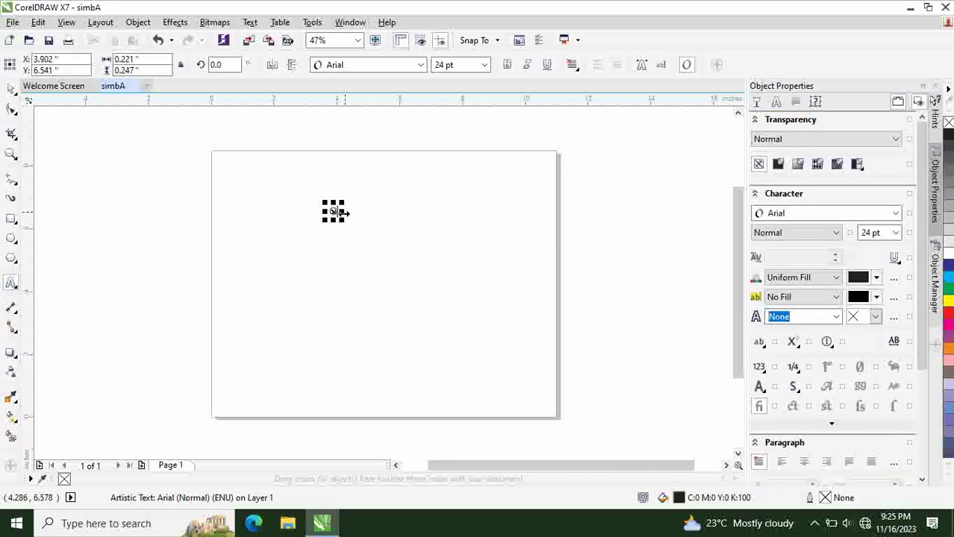
pyautogui.moveTo(343, 216); pyautogui.dragTo(394, 254)
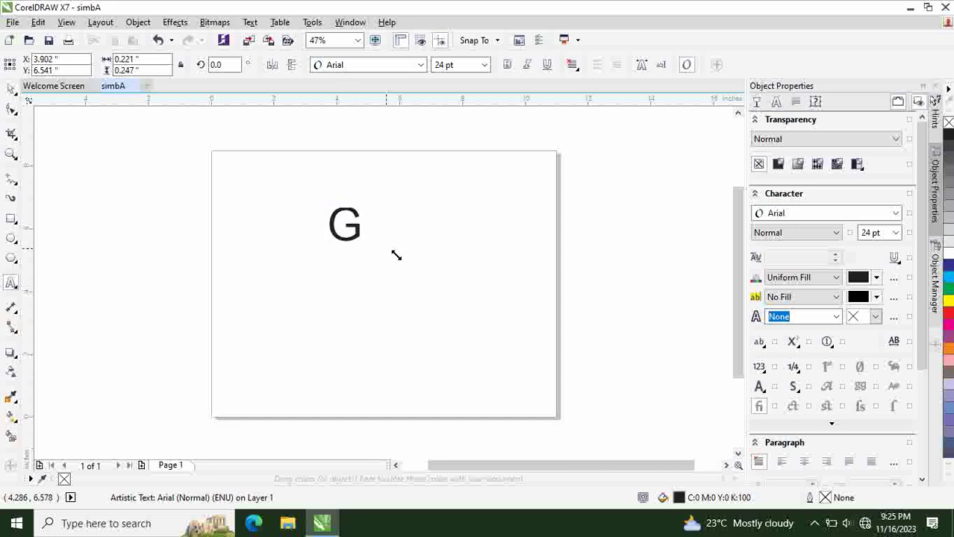
pyautogui.click(448, 287)
pyautogui.click(11, 90)
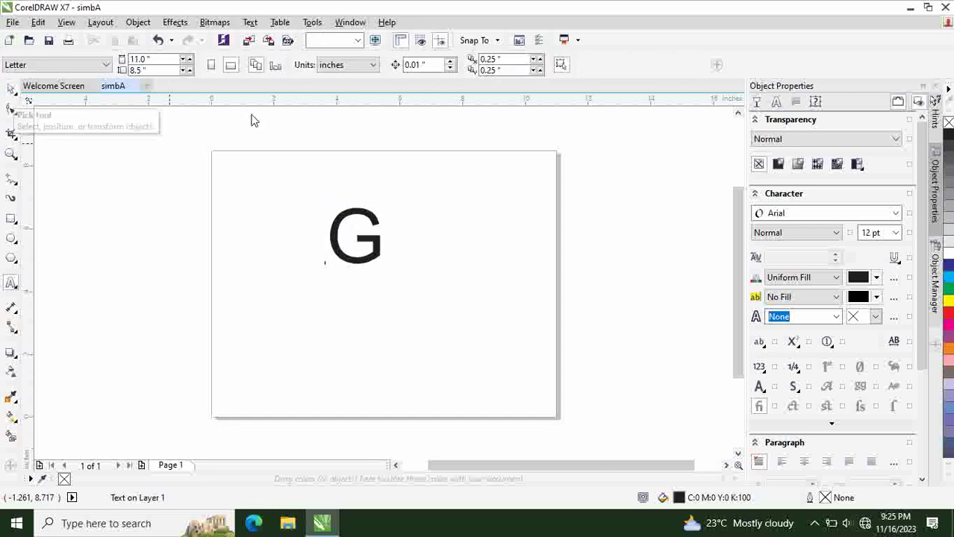
# Hide the page border in the drawing window
pyautogui.click(69, 23)
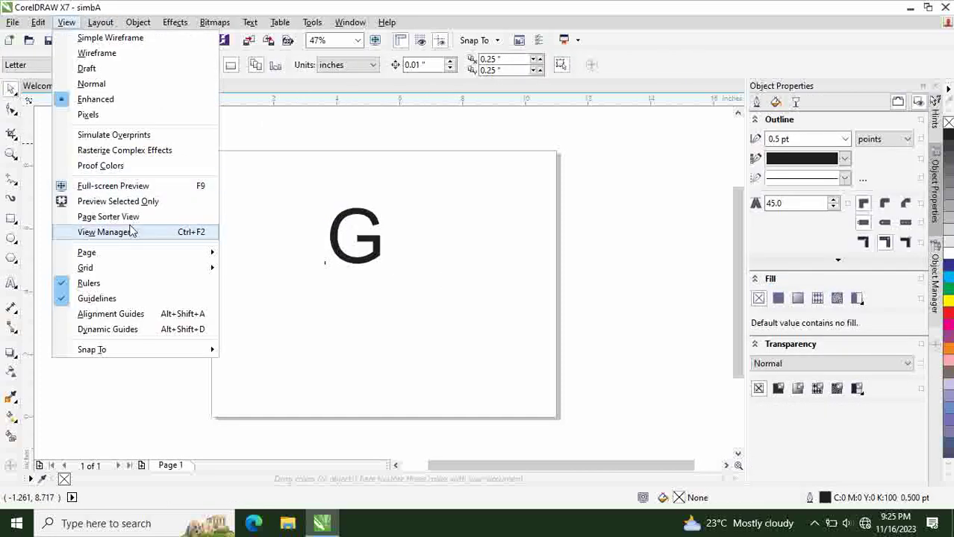
pyautogui.moveTo(130, 255)
pyautogui.click(229, 257)
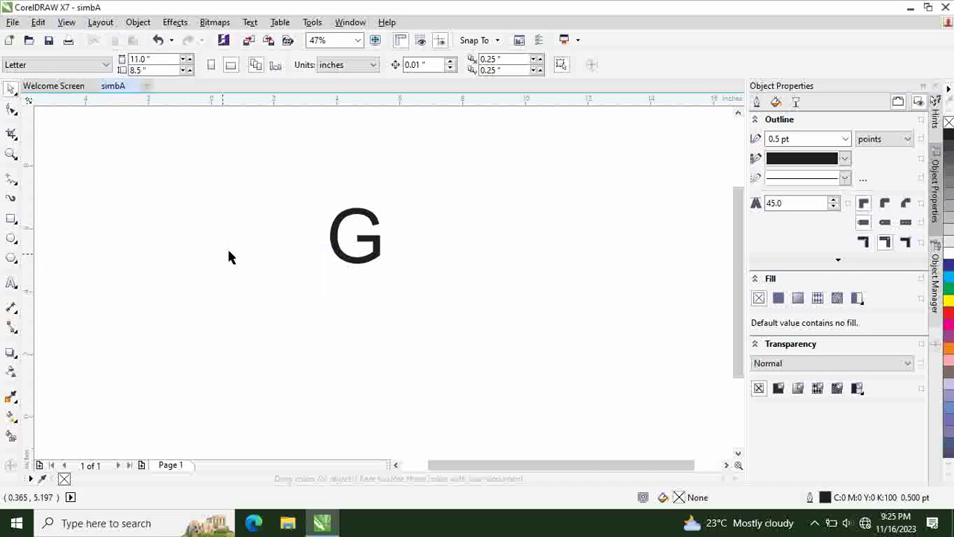
# Enlarge the letter G to about 361.7 pt and set its font to GeoSlab703 MdCn BT
pyautogui.click(360, 239)
pyautogui.moveTo(385, 271); pyautogui.dragTo(457, 334)
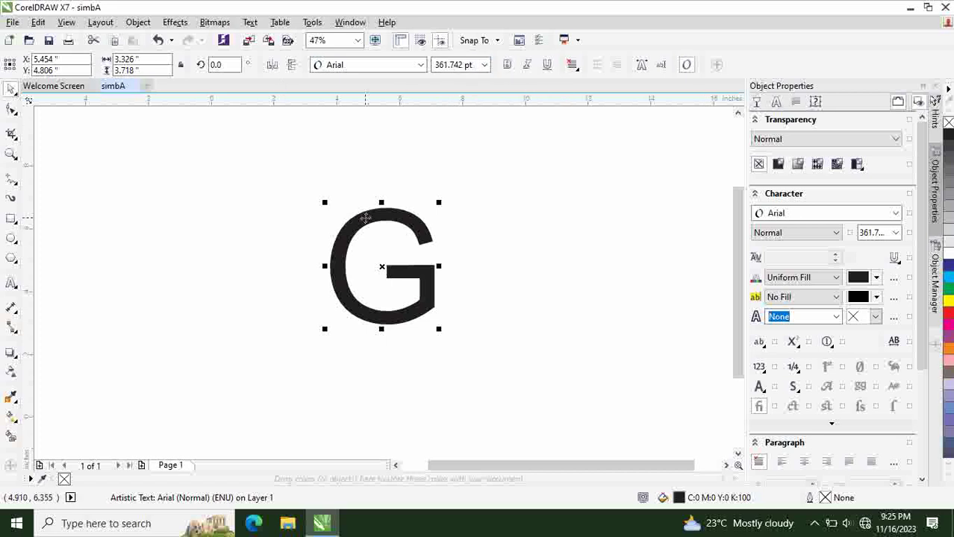
pyautogui.click(407, 66)
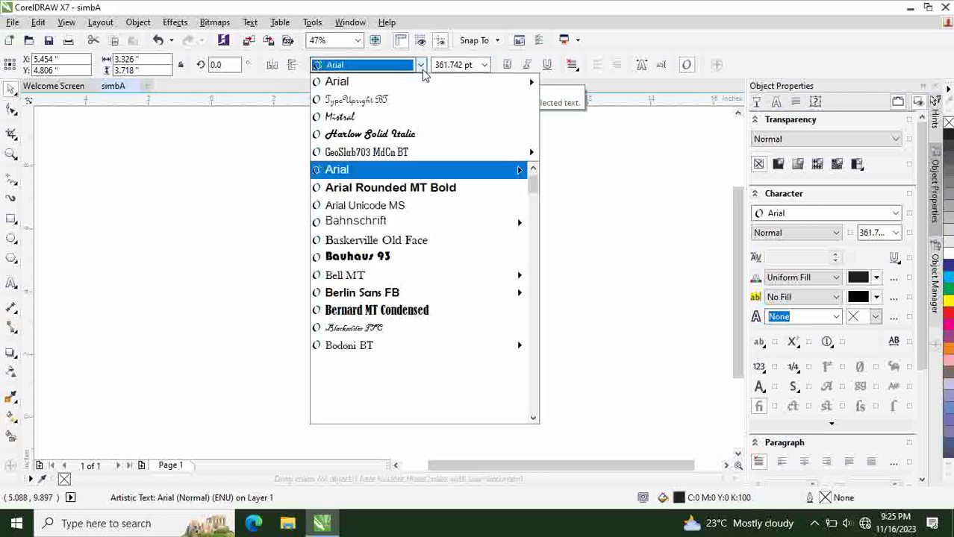
pyautogui.click(367, 152)
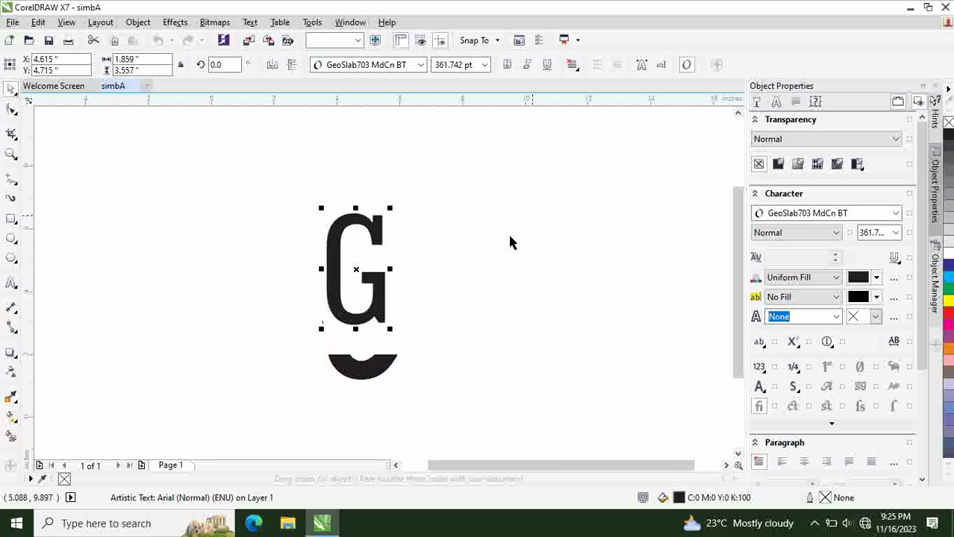
# Move the letter G down and to the left, to about X 1.47 in, Y 4.05 in
pyautogui.click(307, 276)
pyautogui.click(335, 249)
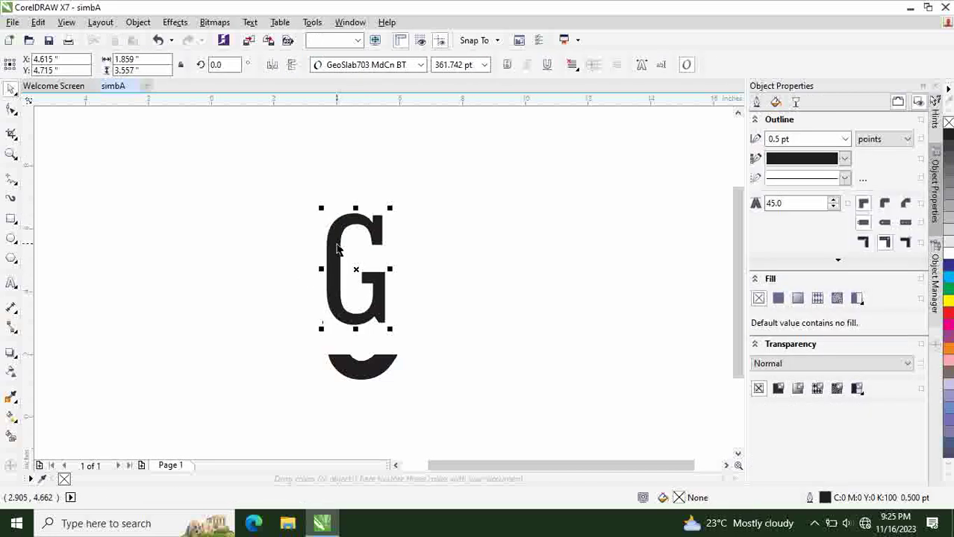
pyautogui.moveTo(241, 265); pyautogui.dragTo(241, 265)
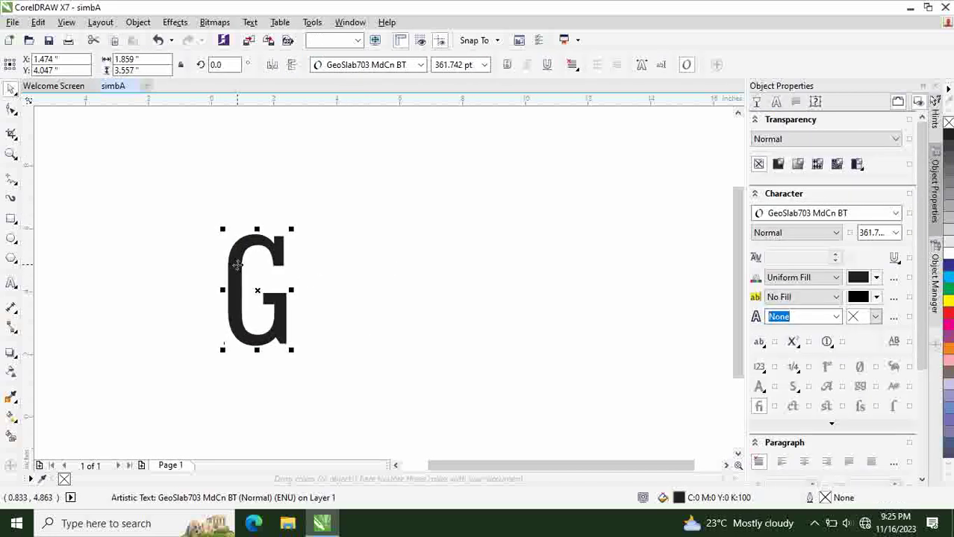
pyautogui.click(325, 273)
pyautogui.click(280, 318)
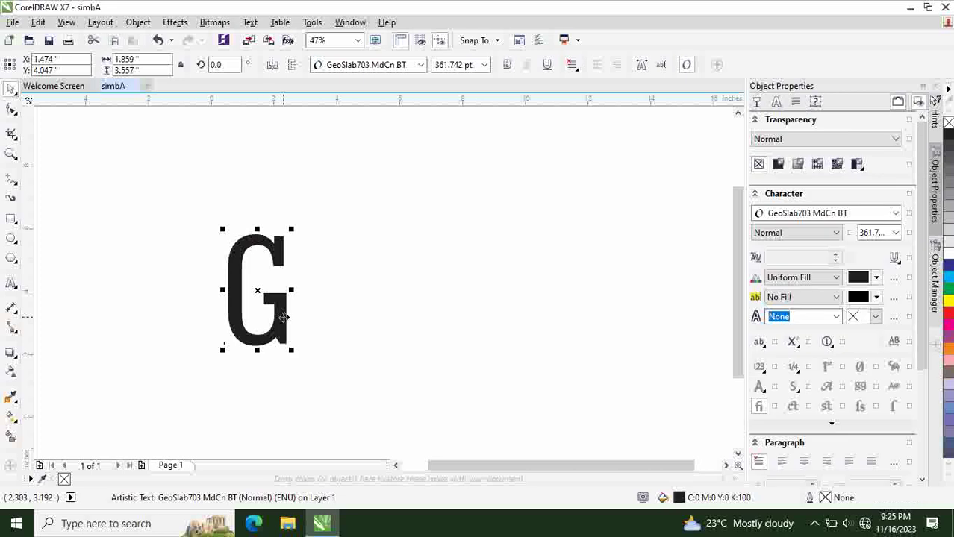
pyautogui.click(336, 261)
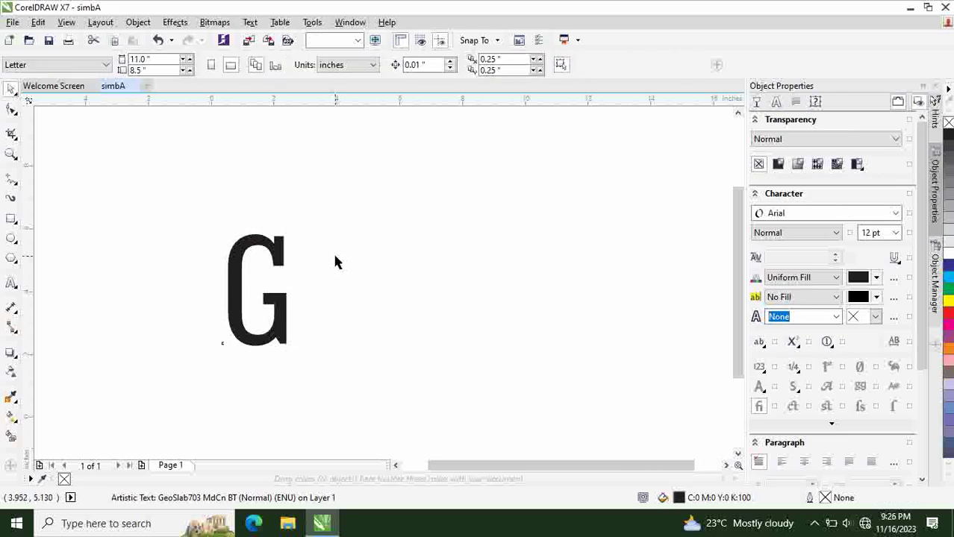
# Duplicate the letter G in place and rotate the copy by about 182 degrees
pyautogui.click(272, 303)
pyautogui.click(272, 300)
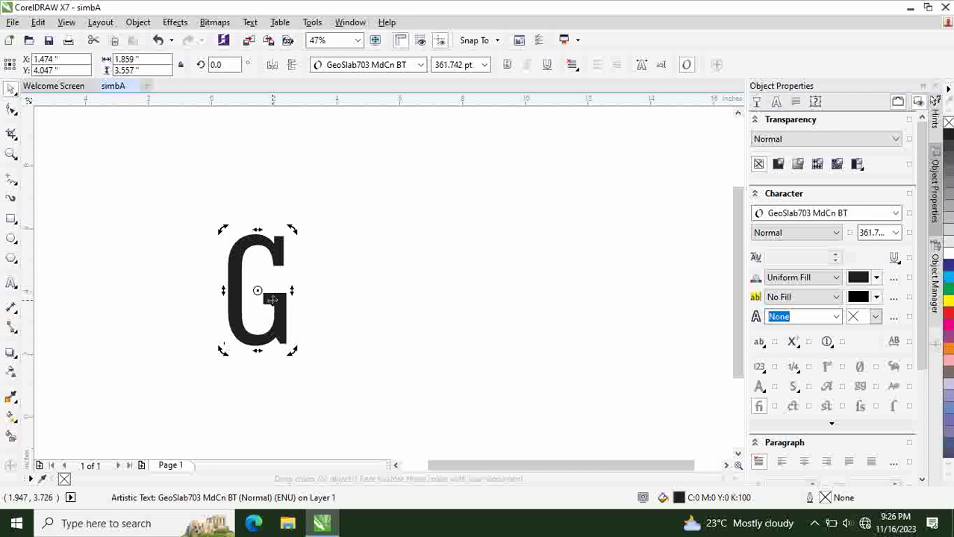
pyautogui.rightClick(271, 300)
pyautogui.click(311, 330)
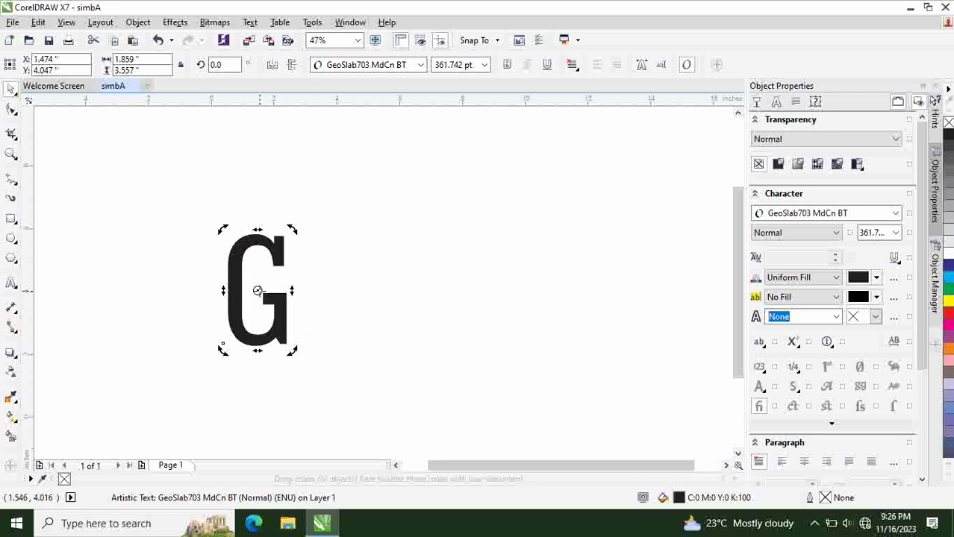
pyautogui.click(258, 291)
pyautogui.moveTo(222, 228); pyautogui.dragTo(269, 312)
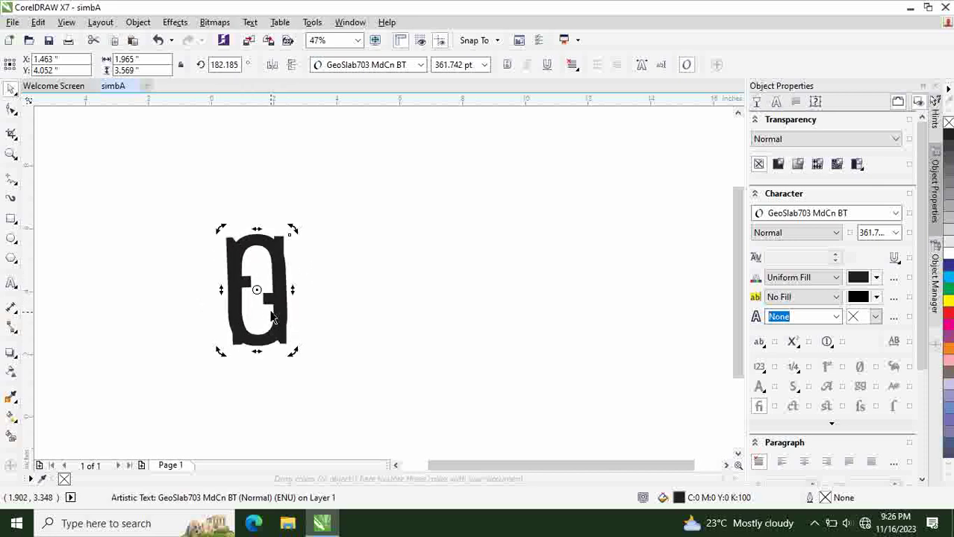
# Move the rotated copy to the right of the original G, to about X 3.42 in, Y 4.08 in
pyautogui.click(256, 290)
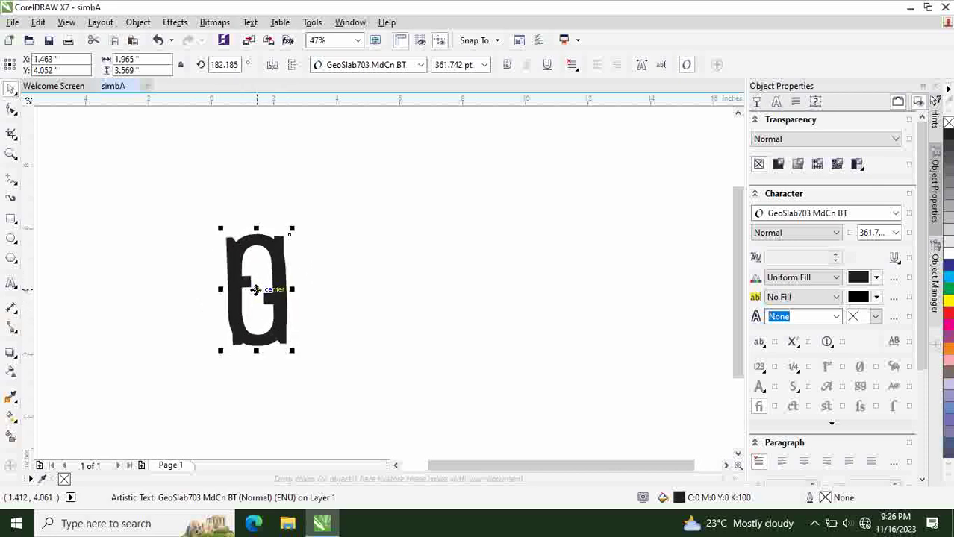
pyautogui.moveTo(256, 290); pyautogui.dragTo(319, 290)
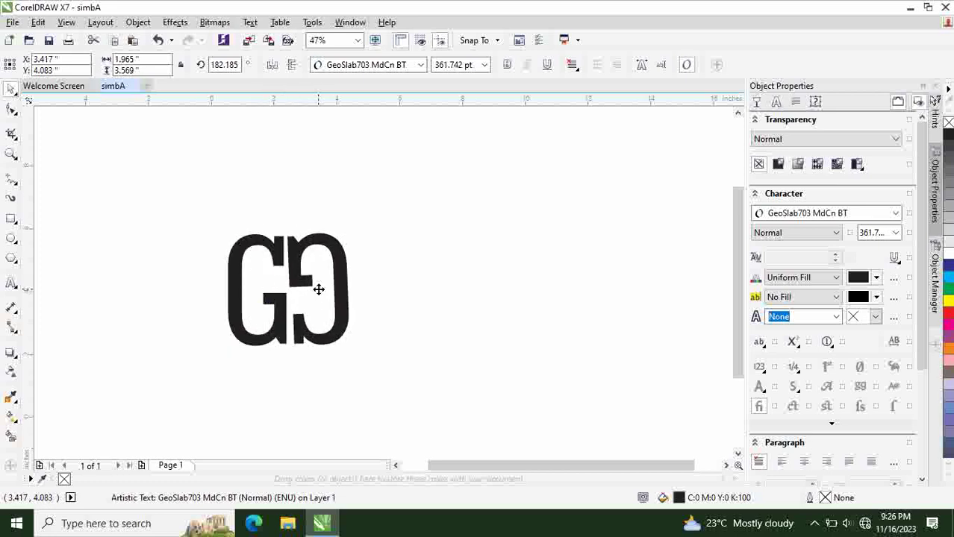
pyautogui.click(397, 253)
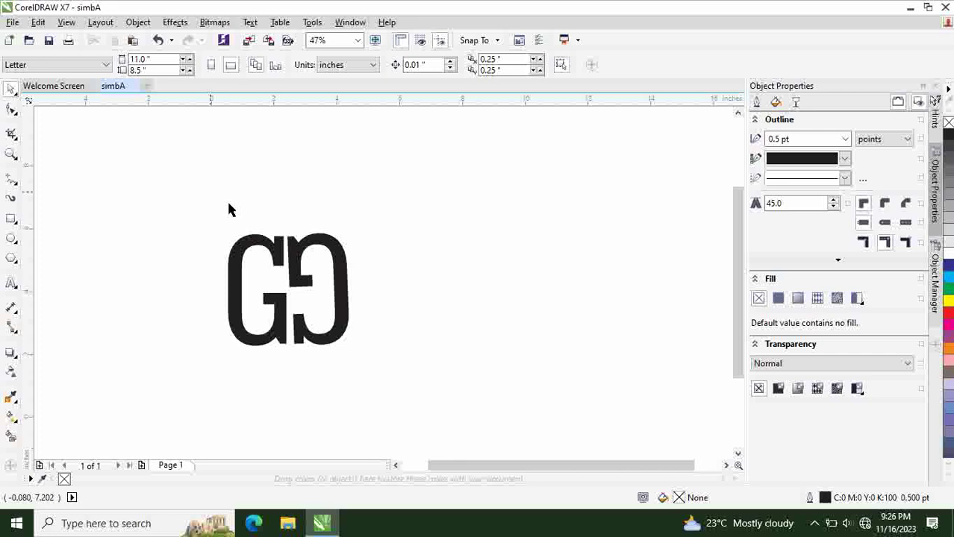
# Move both letters together to about X 4.83 in, Y 4.36 in and convert them to curves
pyautogui.moveTo(209, 191); pyautogui.dragTo(366, 364)
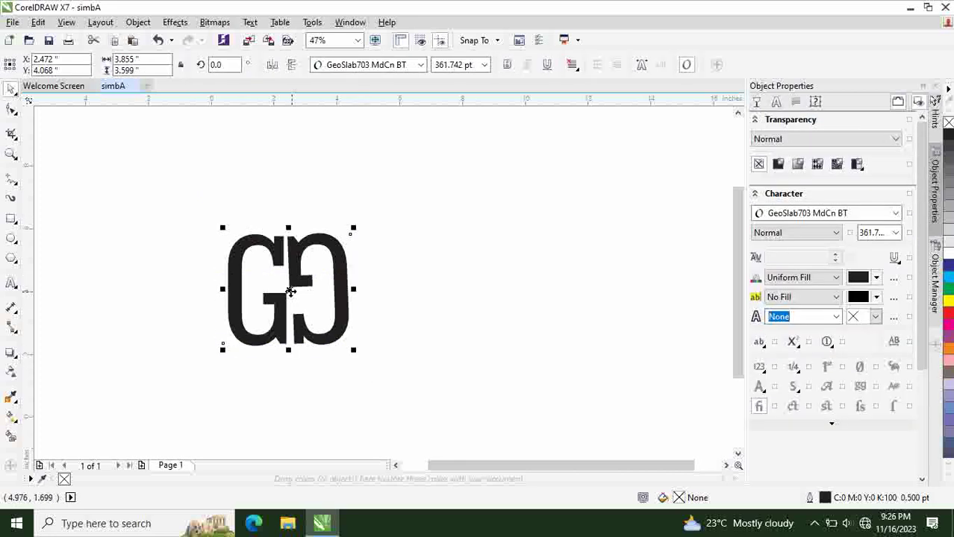
pyautogui.moveTo(292, 283); pyautogui.dragTo(365, 281)
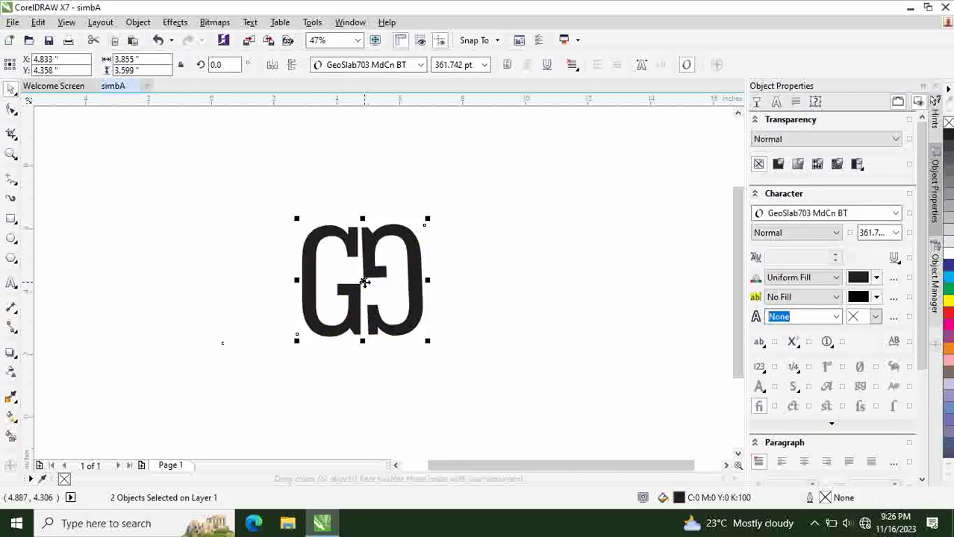
pyautogui.rightClick(365, 281)
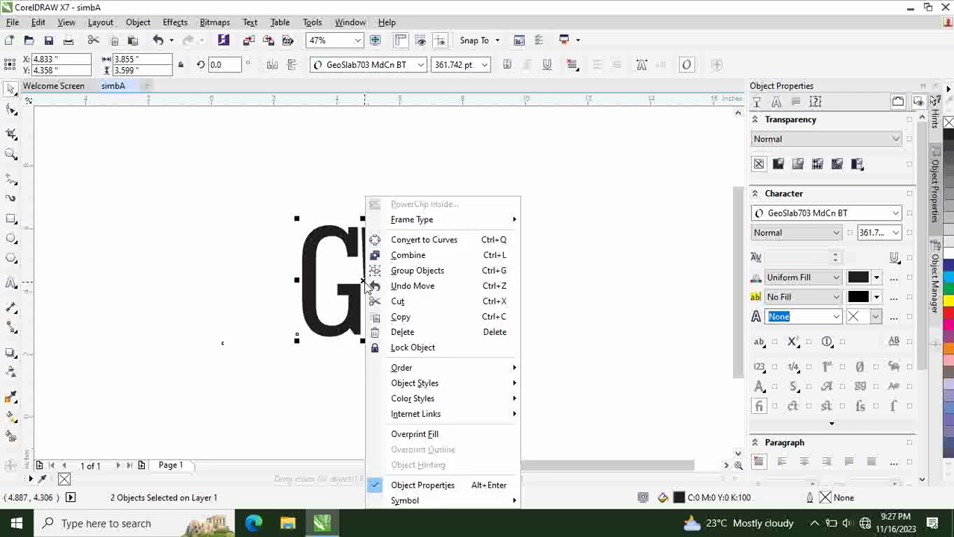
pyautogui.click(415, 243)
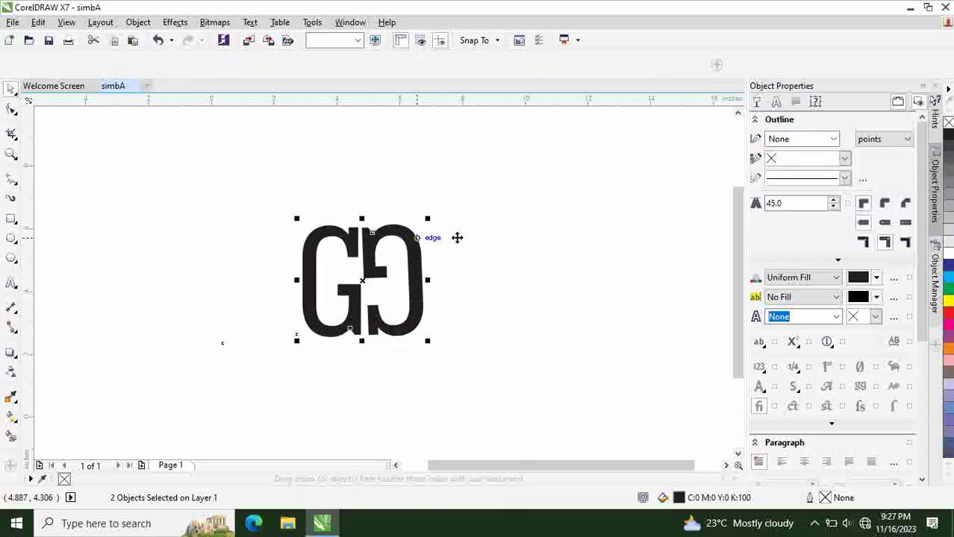
pyautogui.click(457, 237)
# Move the rotated G left and slightly down so that it overlaps and interlocks with the upright G
pyautogui.moveTo(411, 248)
pyautogui.mouseDown()
pyautogui.moveTo(421, 256)
pyautogui.moveTo(407, 247)
pyautogui.moveTo(407, 255)
pyautogui.mouseUp()
pyautogui.click(458, 226)
pyautogui.click(412, 247)
pyautogui.click(423, 269)
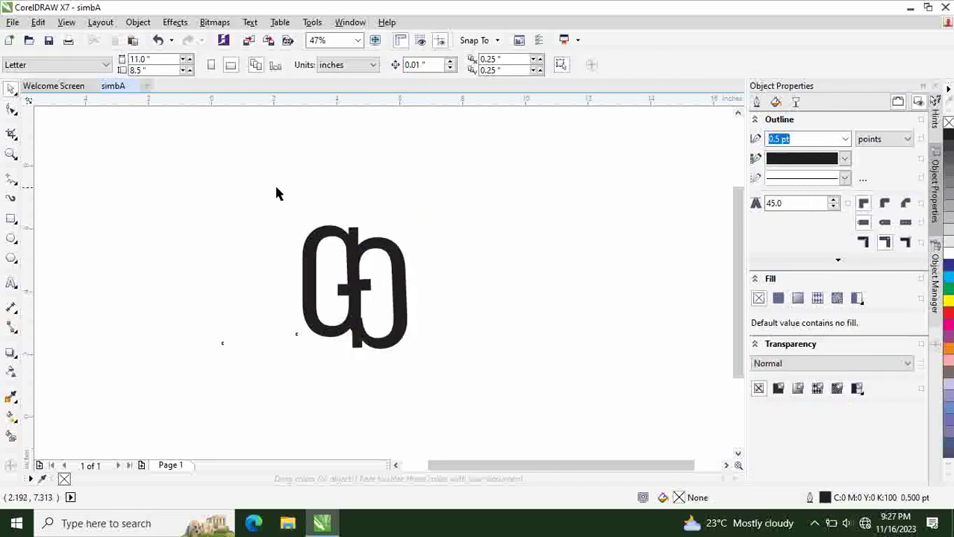
# Create a boundary outline around both letters and move it to the upper right of the monogram, at about X 8.96 in, Y 5.67 in
pyautogui.moveTo(268, 187); pyautogui.dragTo(431, 375)
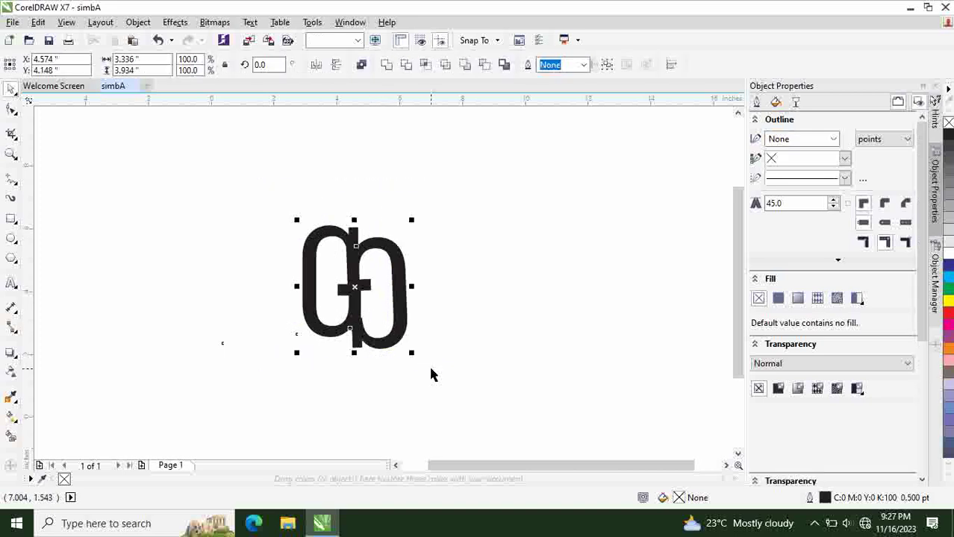
pyautogui.click(504, 64)
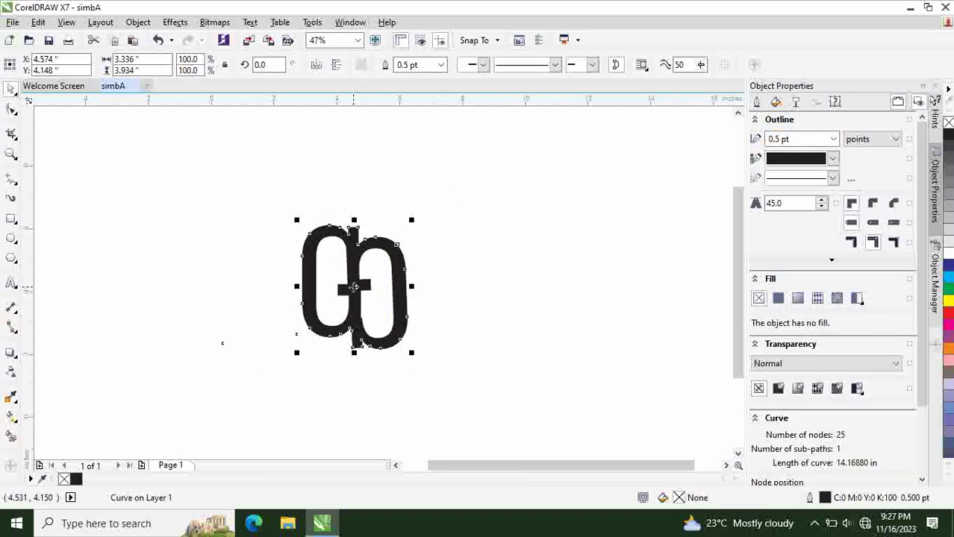
pyautogui.moveTo(359, 287); pyautogui.dragTo(353, 273)
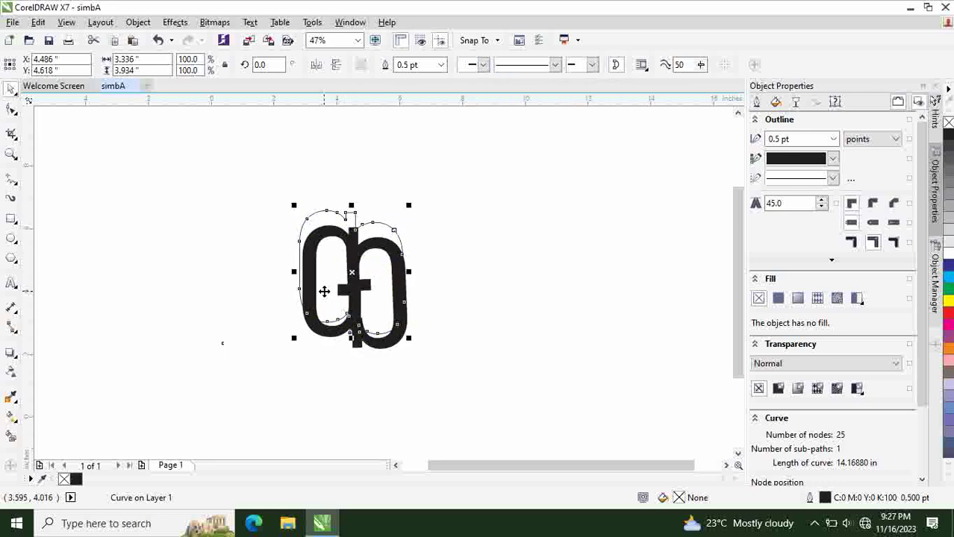
pyautogui.moveTo(352, 276); pyautogui.dragTo(493, 240)
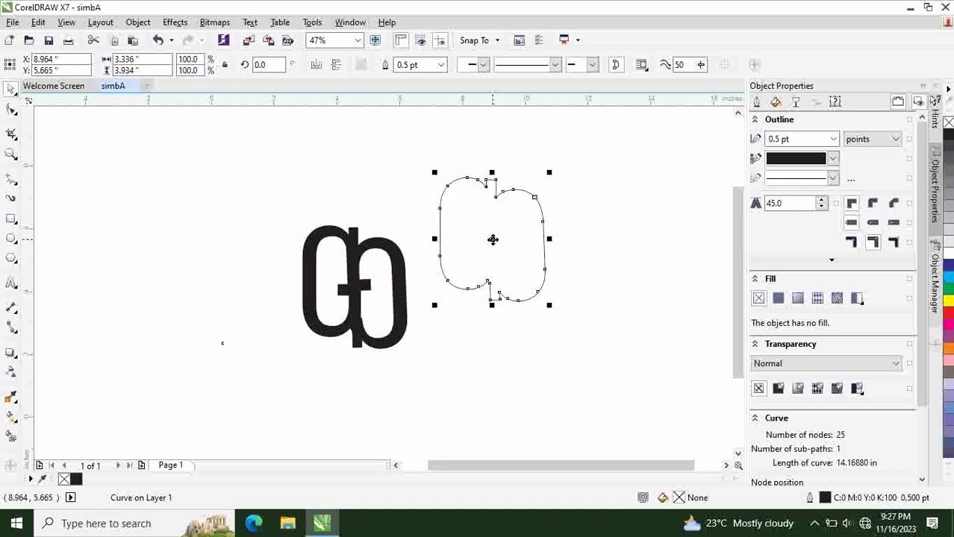
pyautogui.click(605, 220)
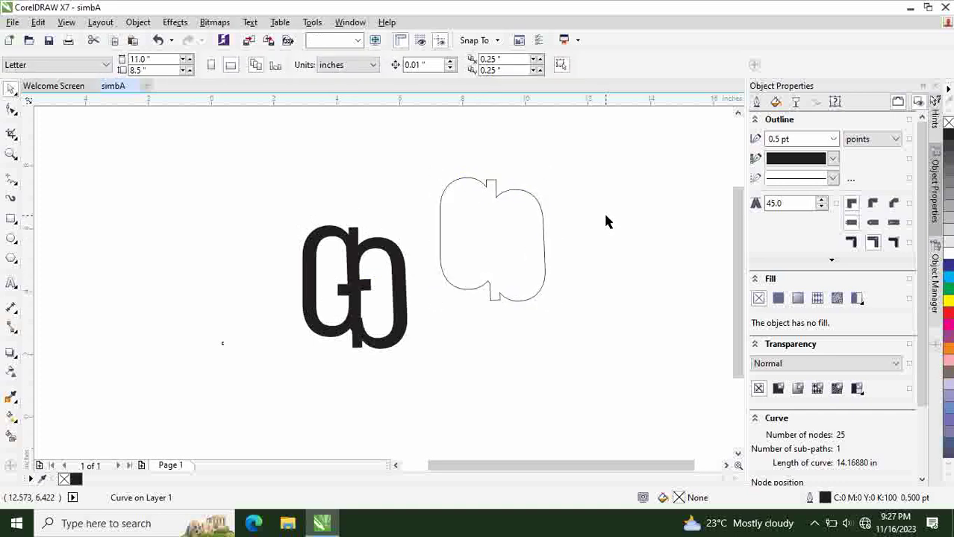
# Thicken the outline of the boundary shape beside the monogram, trying 4 pt and 10 pt before settling on 24 pt
pyautogui.click(541, 215)
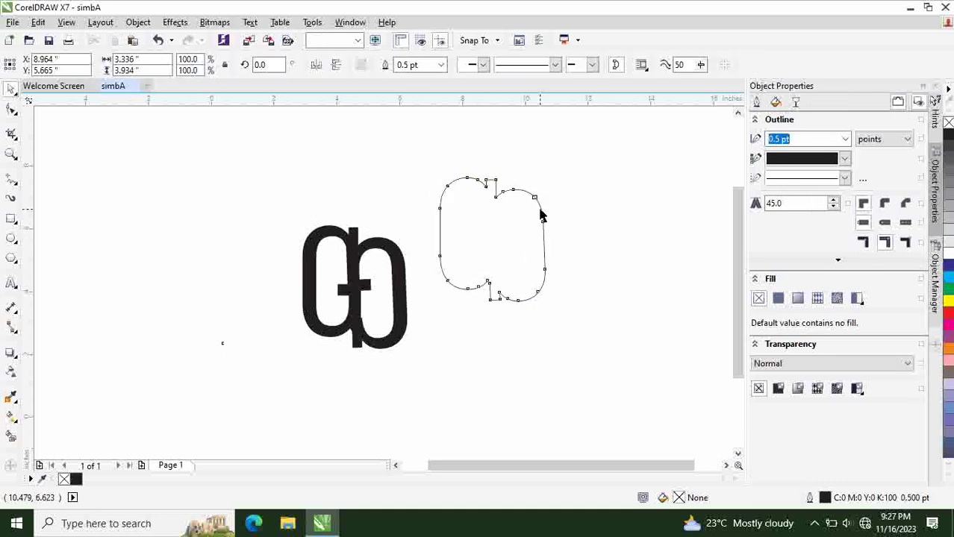
pyautogui.click(484, 66)
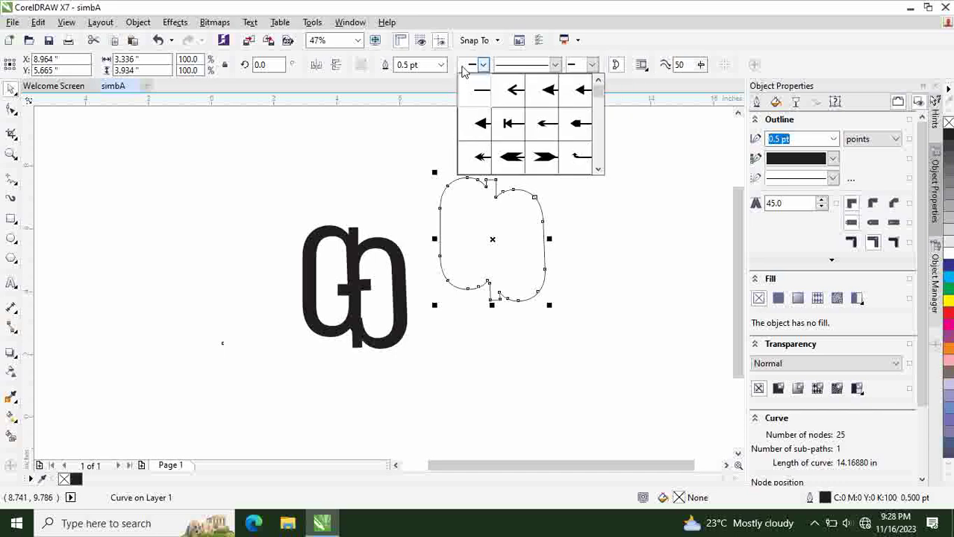
pyautogui.click(360, 150)
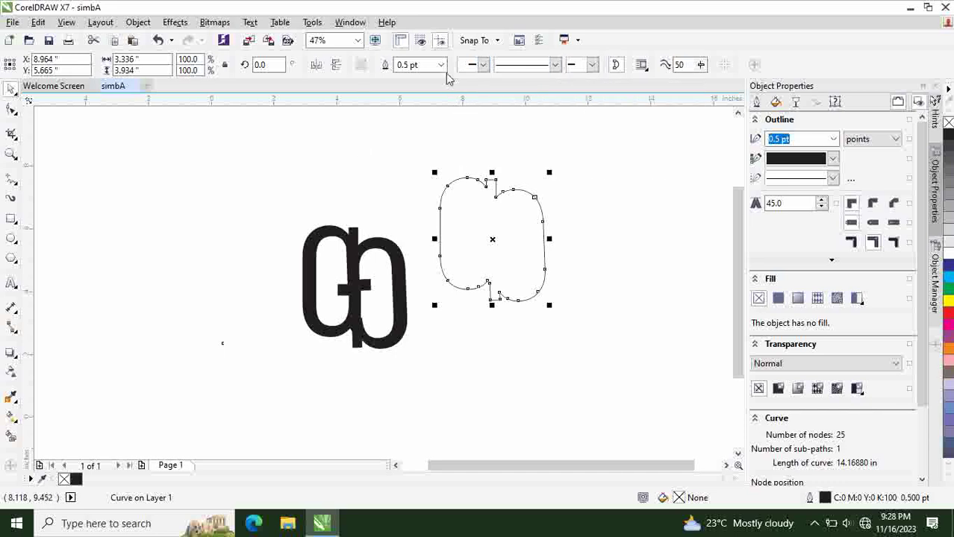
pyautogui.click(833, 139)
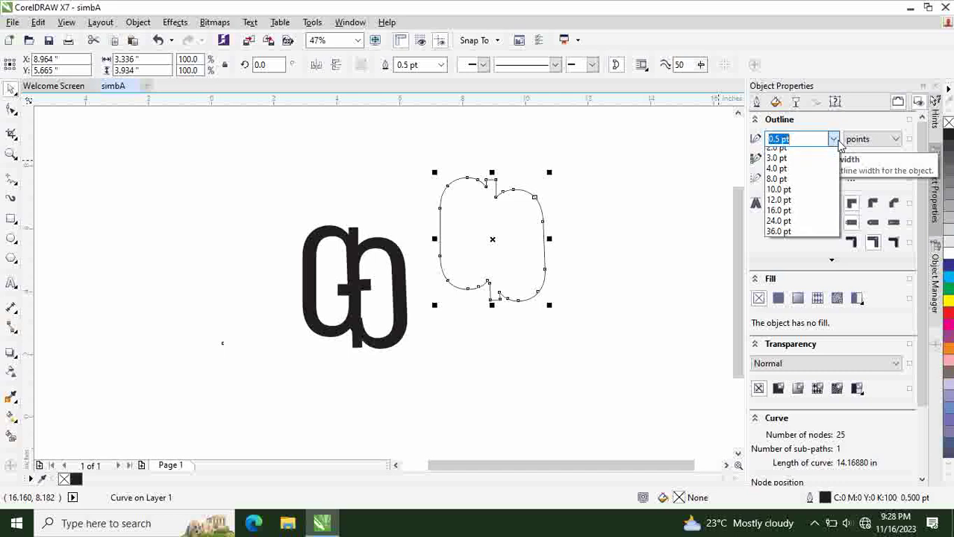
pyautogui.click(805, 230)
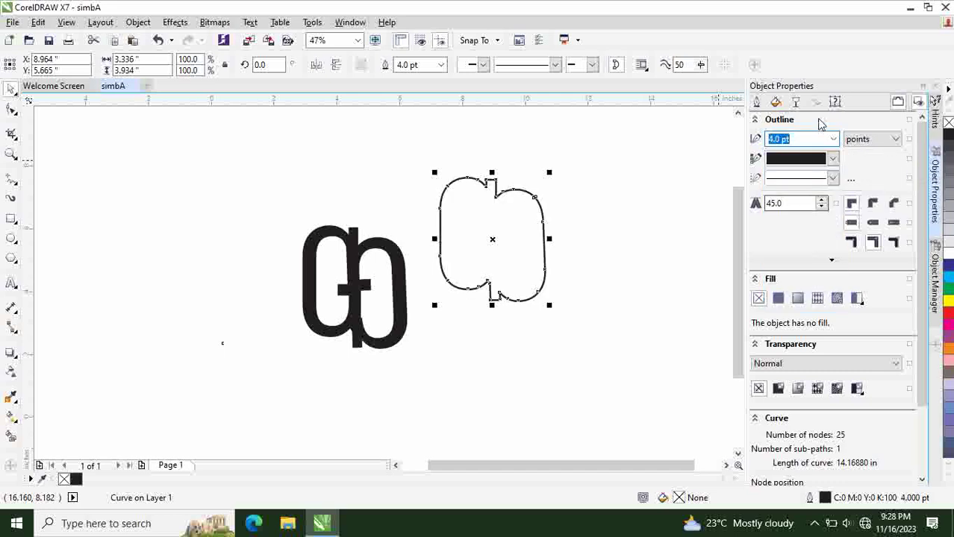
pyautogui.click(833, 140)
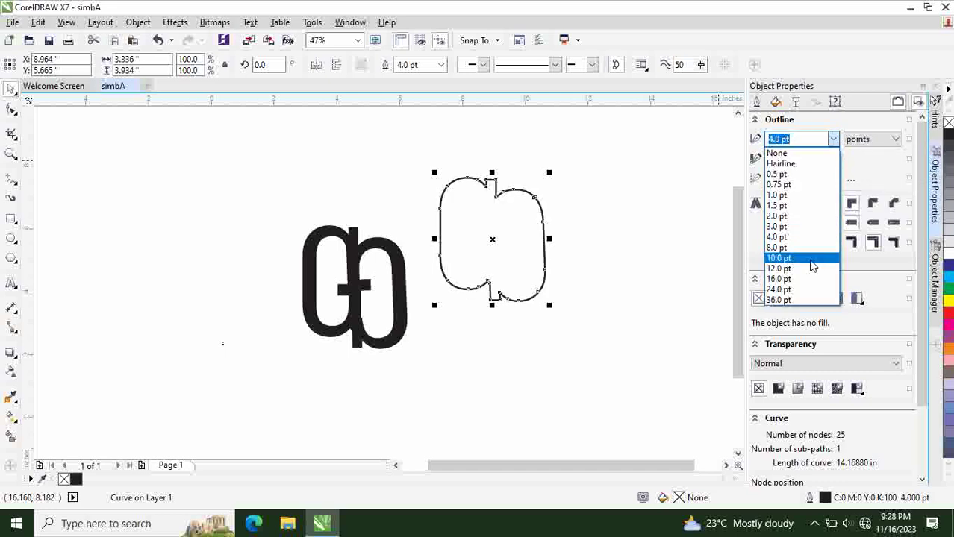
pyautogui.click(813, 259)
pyautogui.click(833, 139)
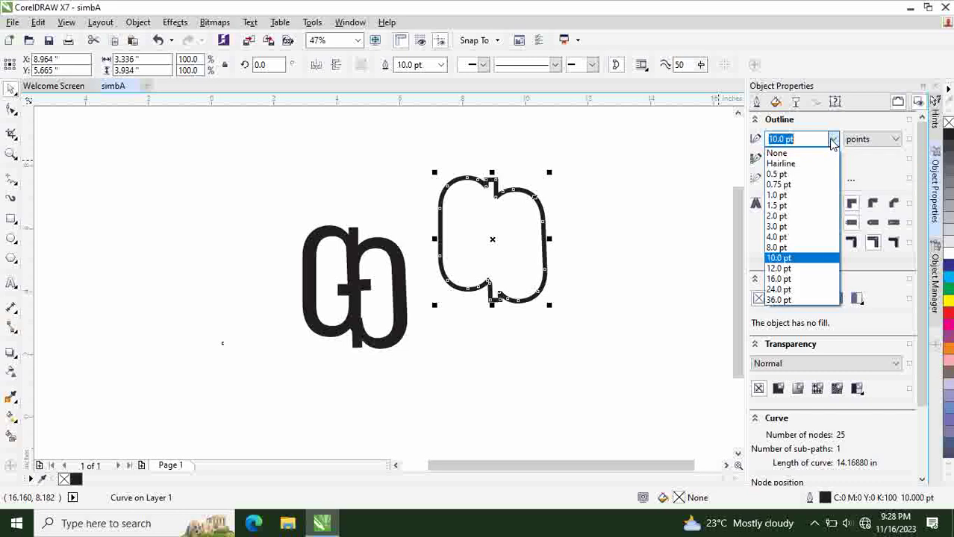
pyautogui.click(794, 295)
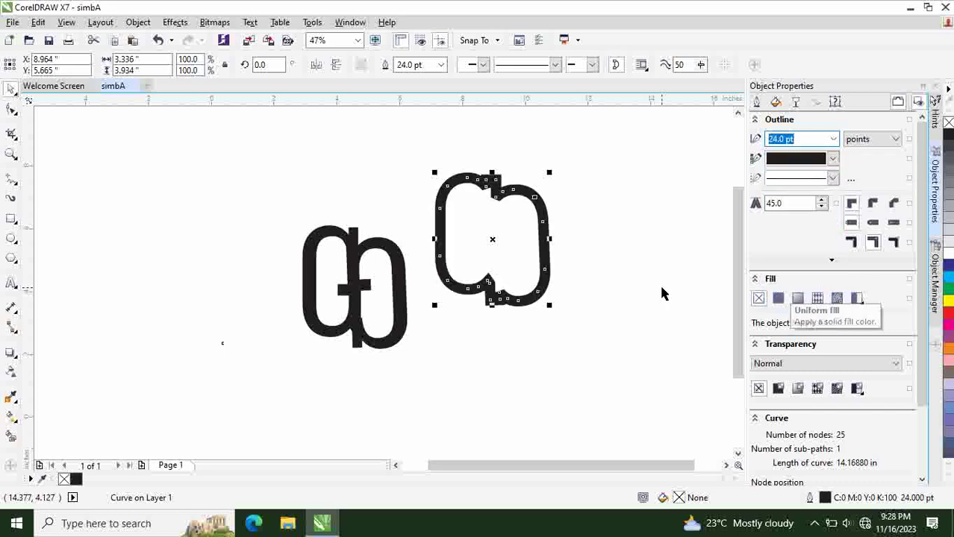
pyautogui.click(627, 285)
# Move the 24 pt boundary shape over the monogram, to about X 4.55 in, Y 5.15 in
pyautogui.click(547, 230)
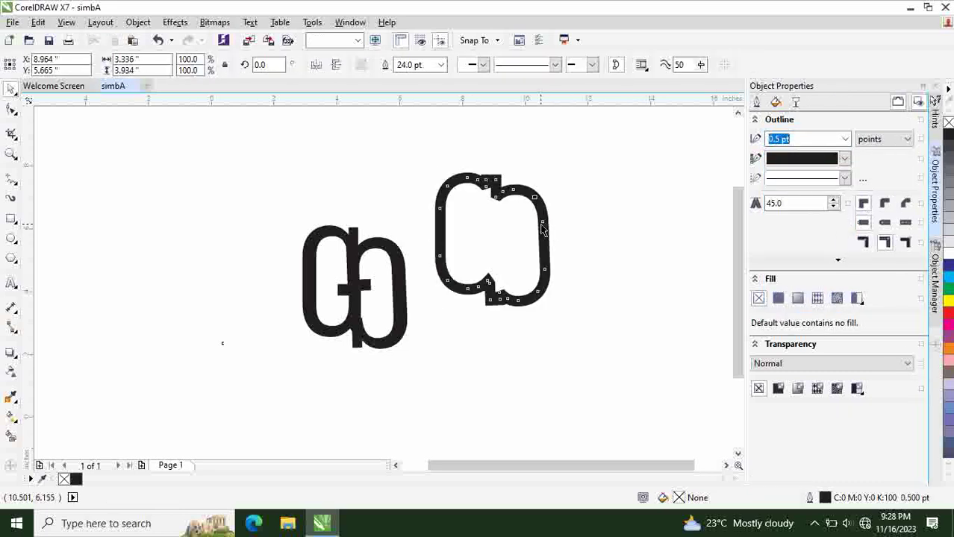
pyautogui.moveTo(548, 230); pyautogui.dragTo(404, 238)
pyautogui.click(473, 241)
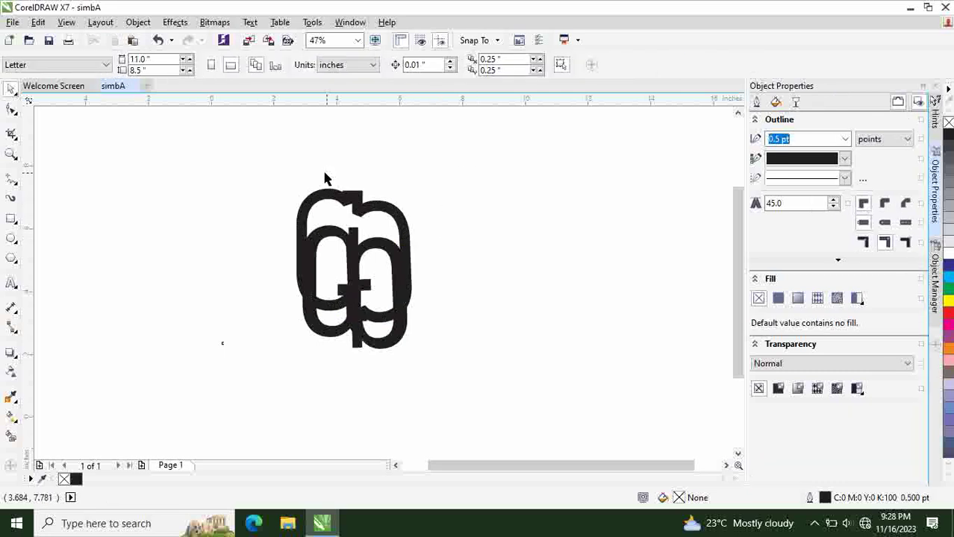
# Create a boundary around both letters and the thick outline, and move it beside them to about X 8.30 in, Y 5.35 in
pyautogui.moveTo(259, 154); pyautogui.dragTo(459, 366)
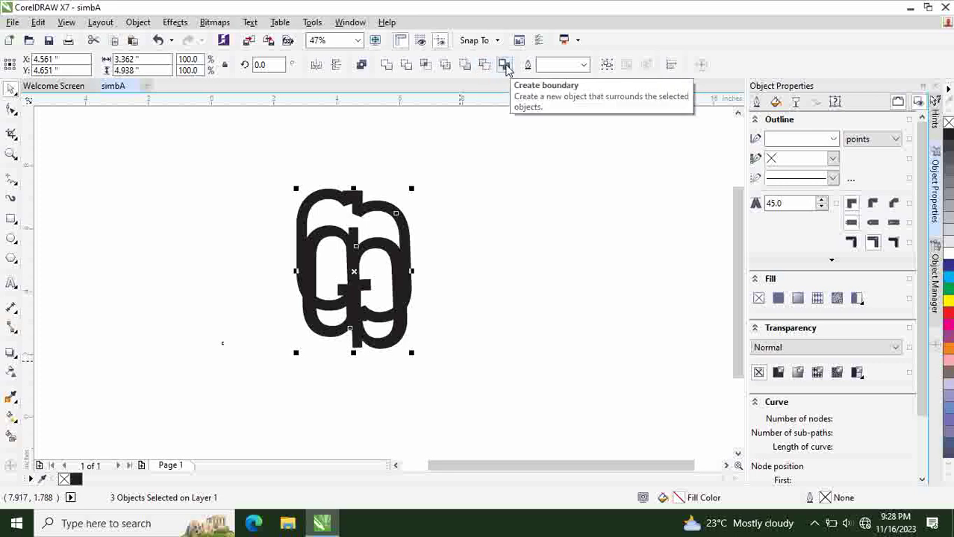
pyautogui.click(505, 65)
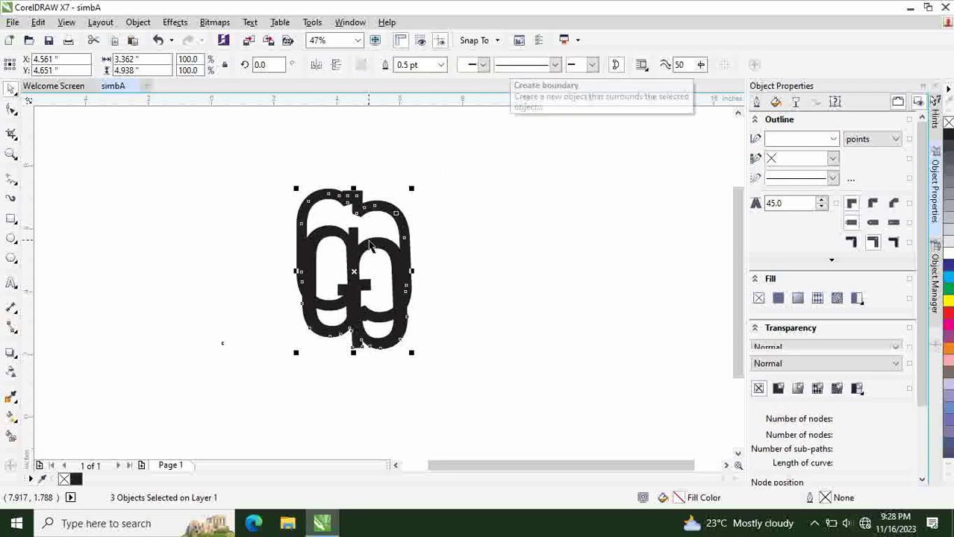
pyautogui.moveTo(354, 250); pyautogui.dragTo(471, 250)
pyautogui.click(595, 209)
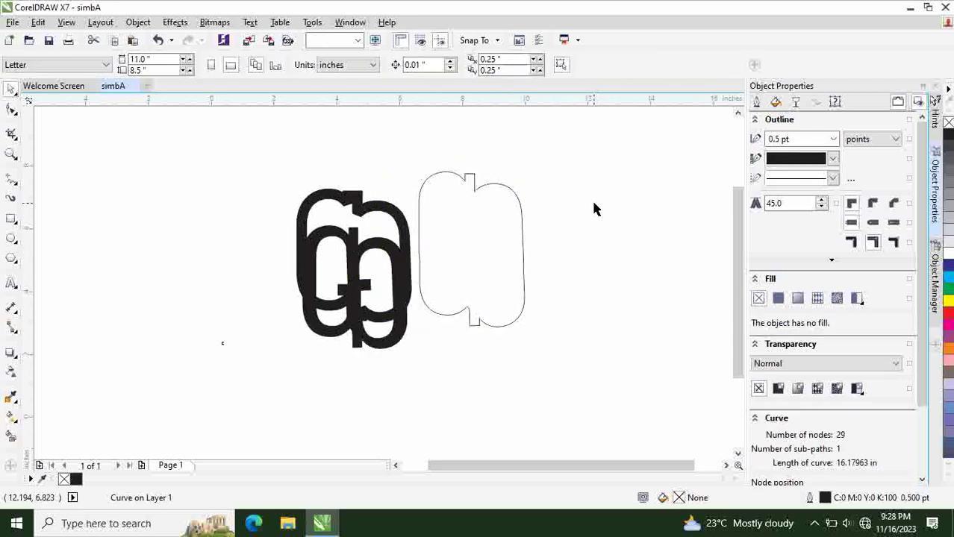
# Move the new boundary farther right to about X 9.62 in, Y 5.44 in, and the 24 pt shape to the upper left of the monogram
pyautogui.click(419, 251)
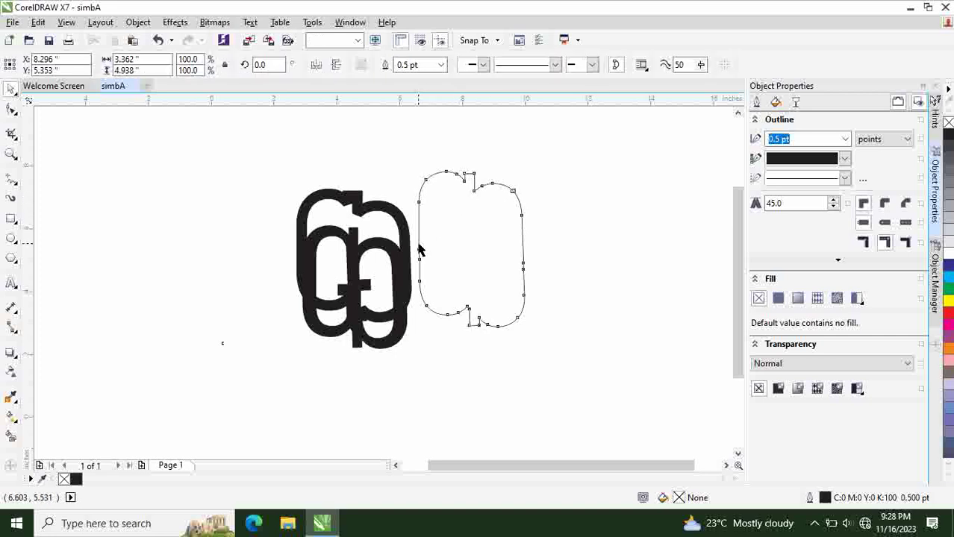
pyautogui.moveTo(421, 245); pyautogui.dragTo(456, 242)
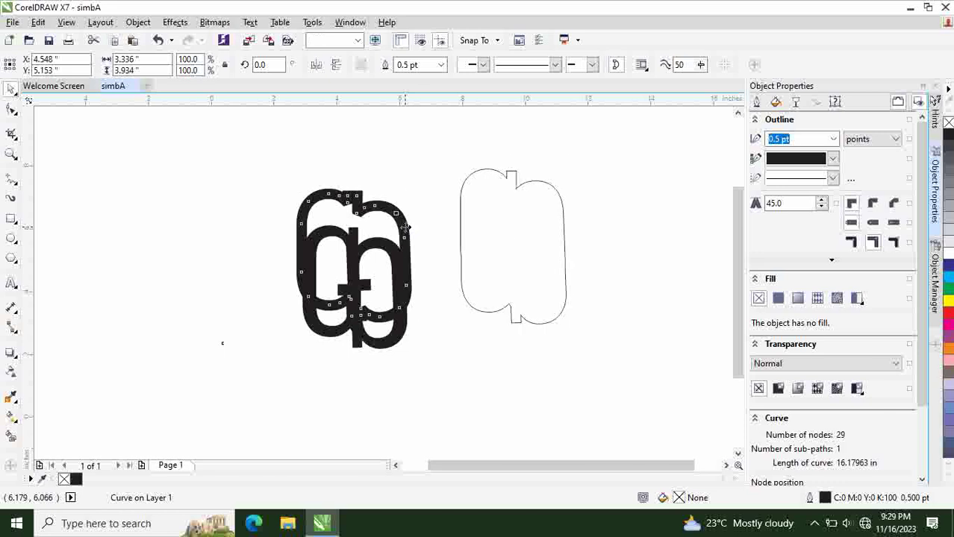
pyautogui.moveTo(405, 234); pyautogui.dragTo(326, 188)
pyautogui.click(378, 179)
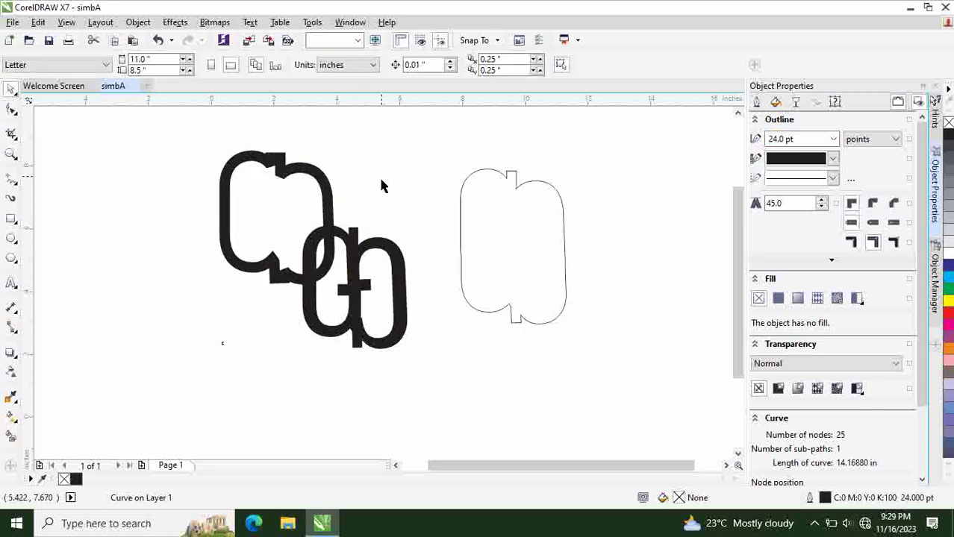
# Give the new thin boundary shape a 36 pt outline with rounded corners
pyautogui.click(476, 176)
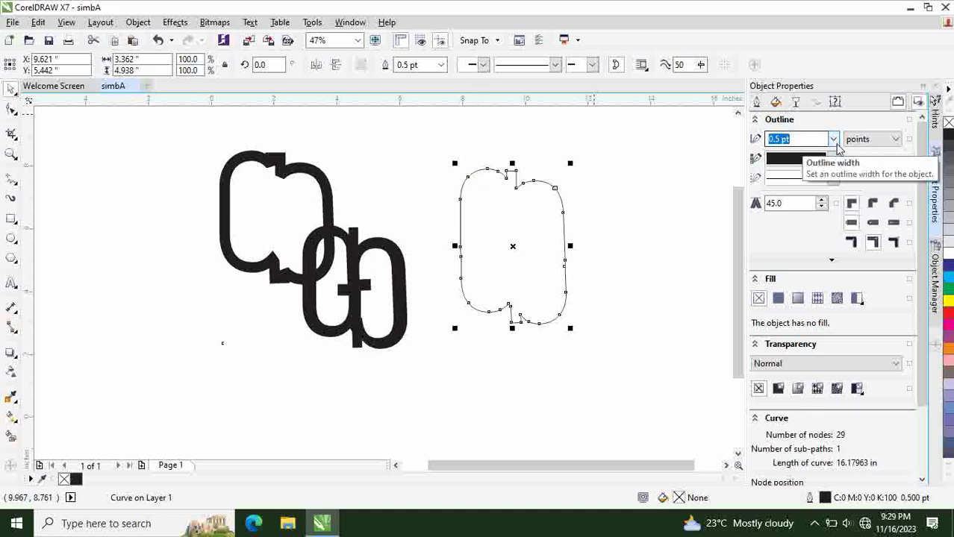
pyautogui.click(833, 139)
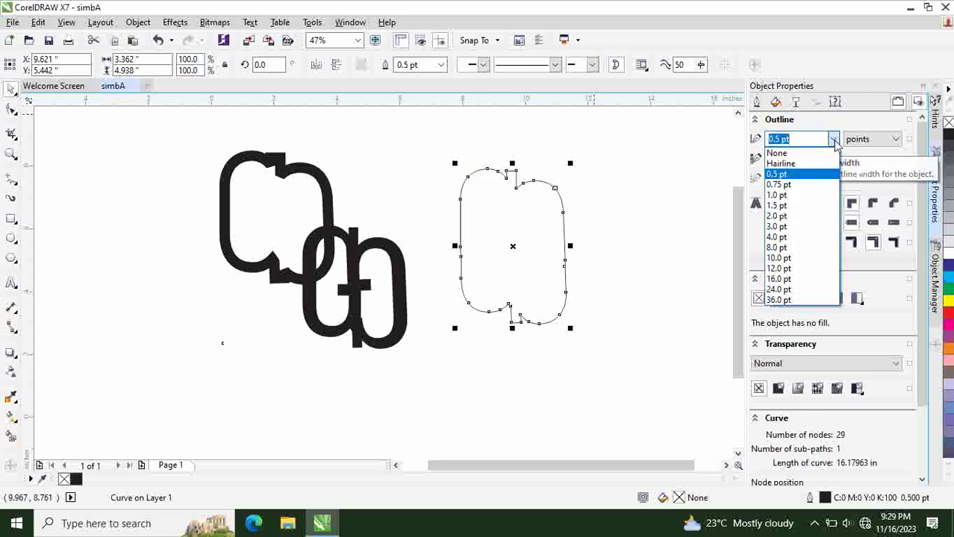
pyautogui.click(776, 299)
pyautogui.click(653, 297)
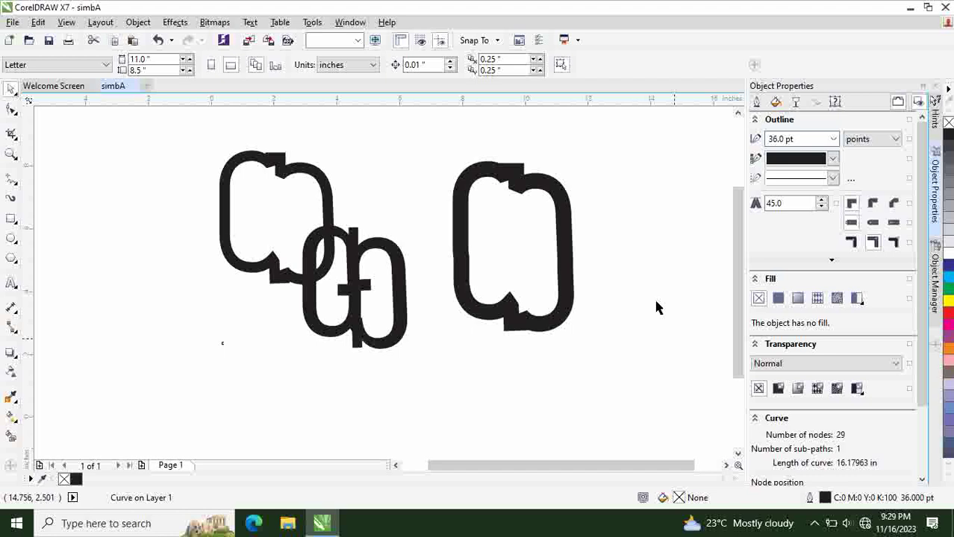
pyautogui.click(556, 189)
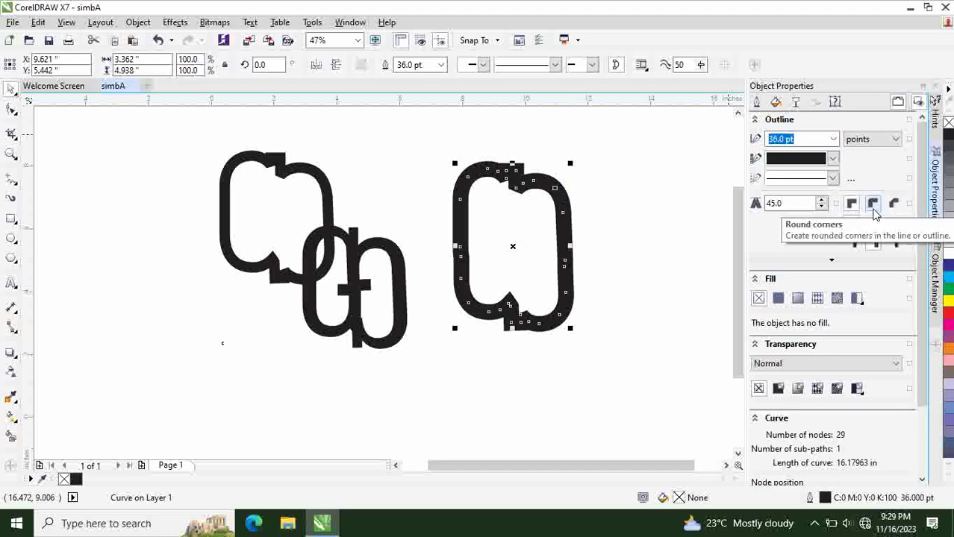
pyautogui.click(699, 169)
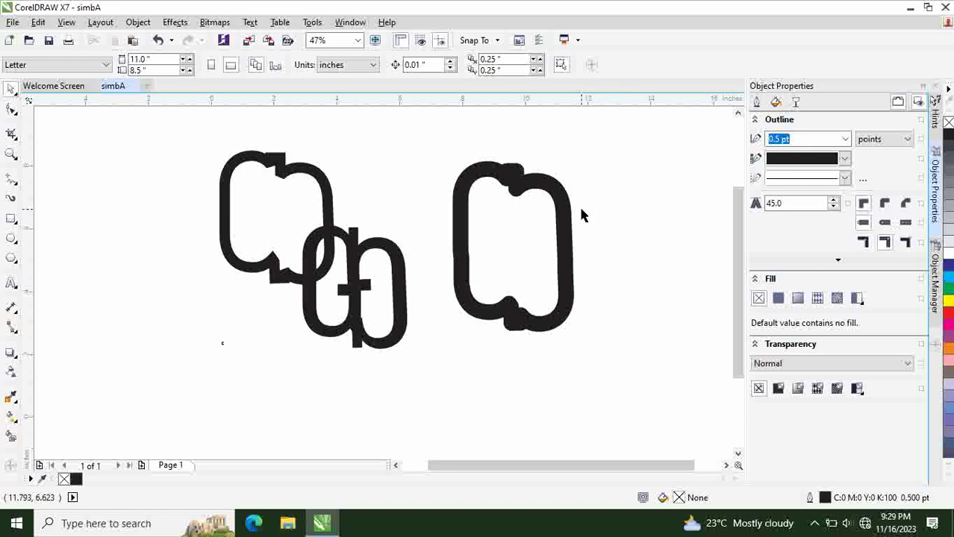
# Weld the 24 pt boundary shape and both letters of the monogram into a single curve
pyautogui.moveTo(199, 127); pyautogui.dragTo(419, 370)
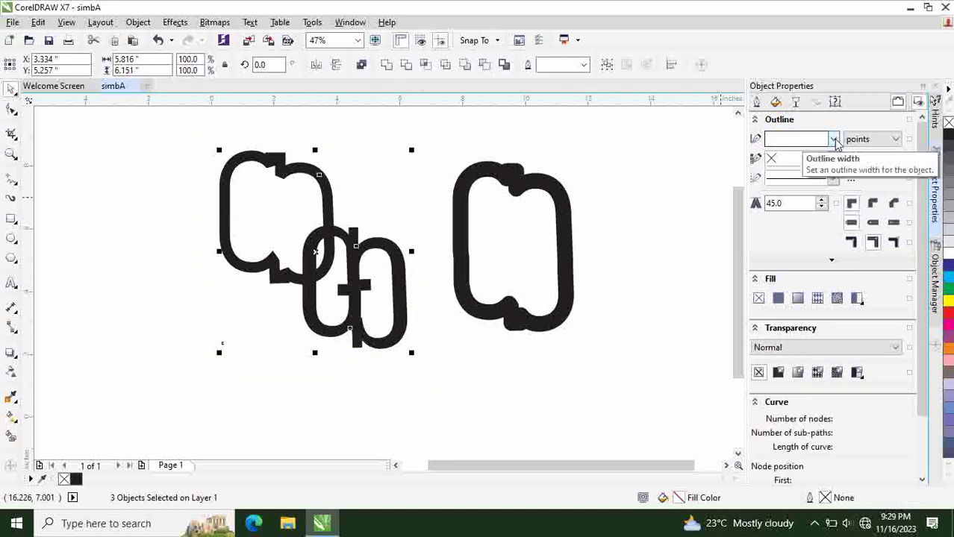
pyautogui.click(386, 64)
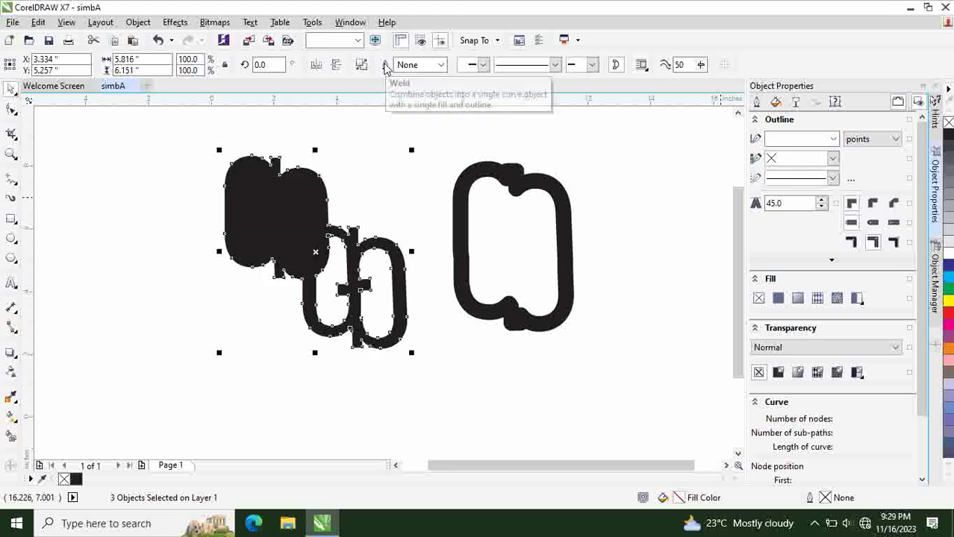
pyautogui.click(374, 191)
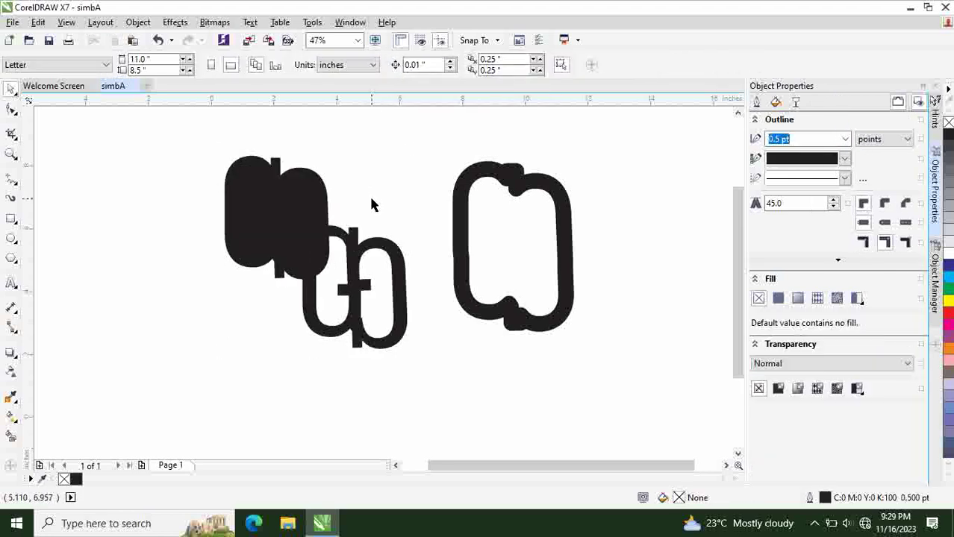
pyautogui.click(302, 224)
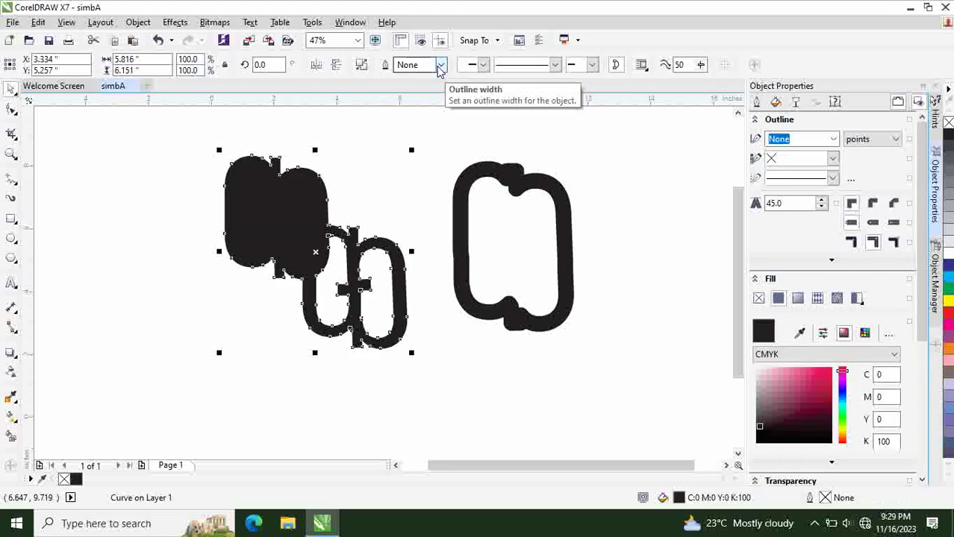
pyautogui.click(442, 65)
pyautogui.click(424, 89)
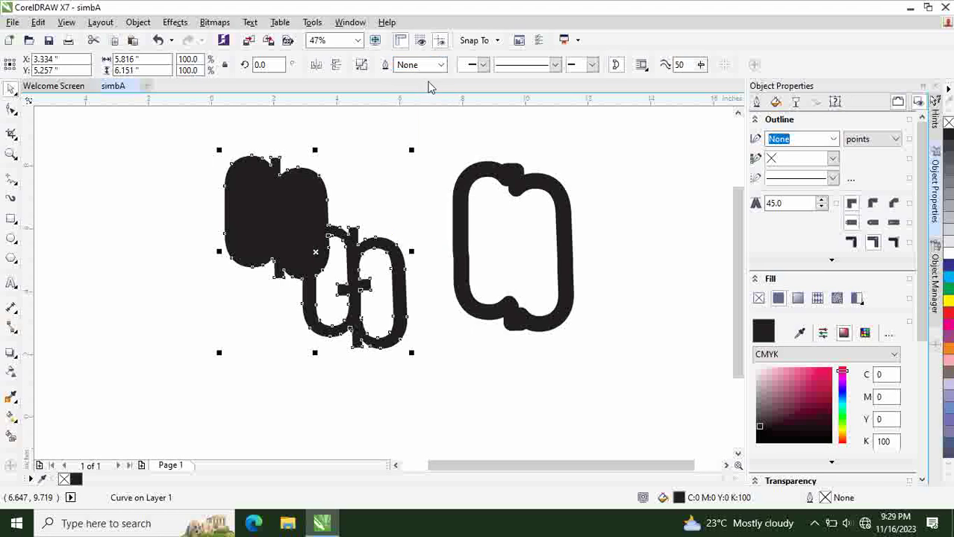
pyautogui.click(412, 204)
# Give the welded shape a 4 pt outline in brownish gray (C:0 M:20 Y:20 K:60)
pyautogui.click(317, 212)
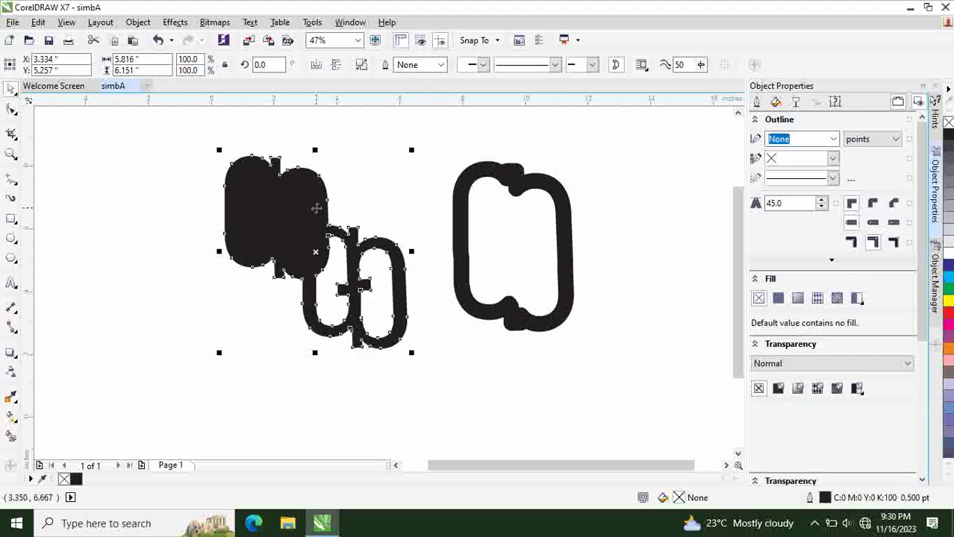
pyautogui.click(834, 140)
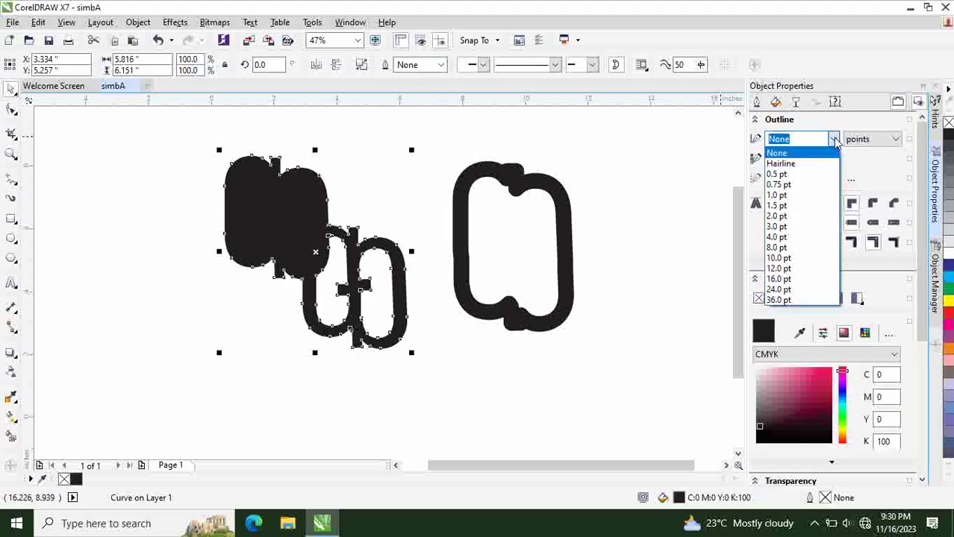
pyautogui.click(807, 239)
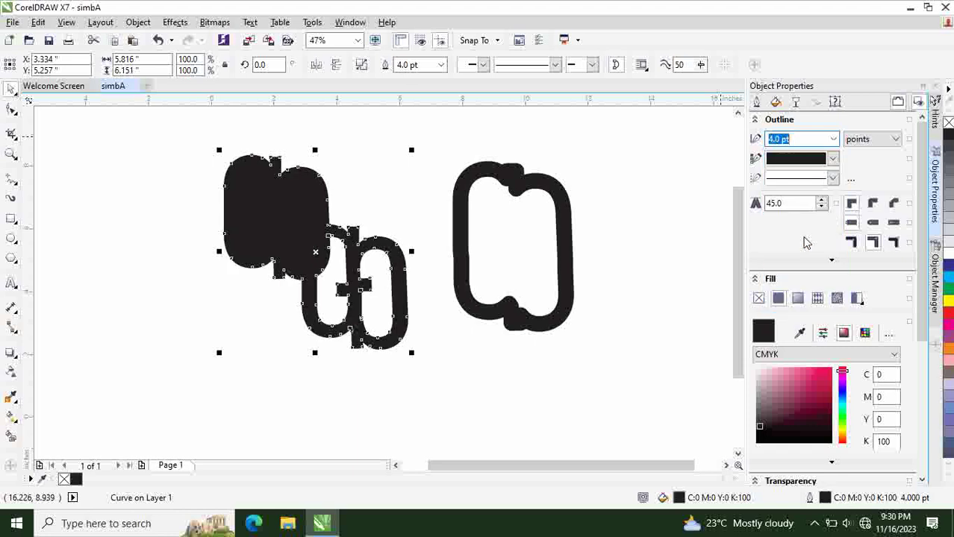
pyautogui.click(833, 158)
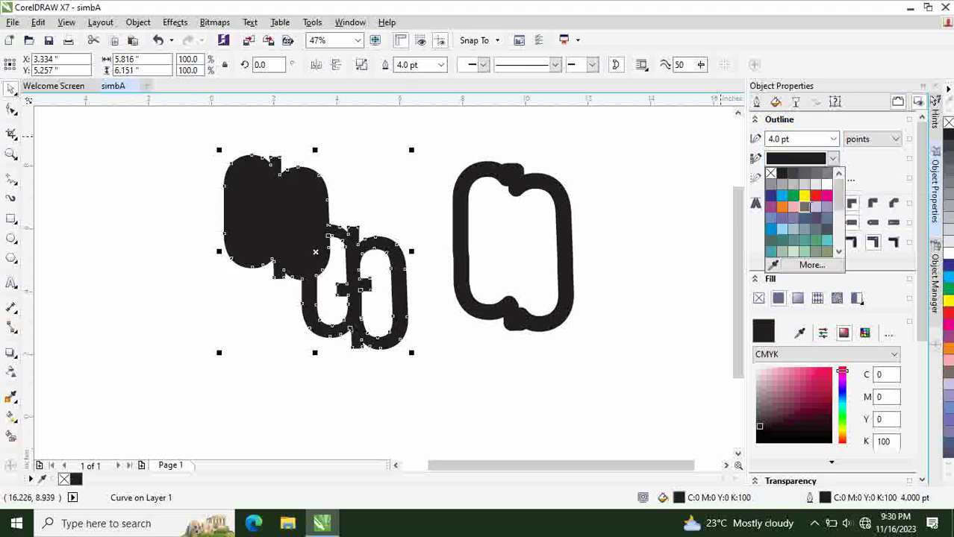
pyautogui.click(804, 207)
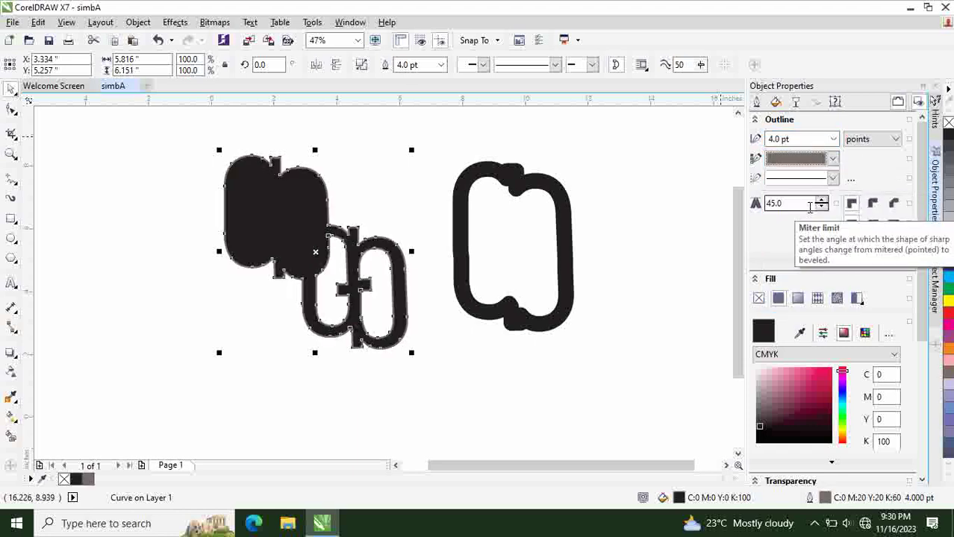
# Try a 24 pt outline on the welded shape, then set its outline width to 10 pt
pyautogui.click(833, 141)
pyautogui.click(796, 281)
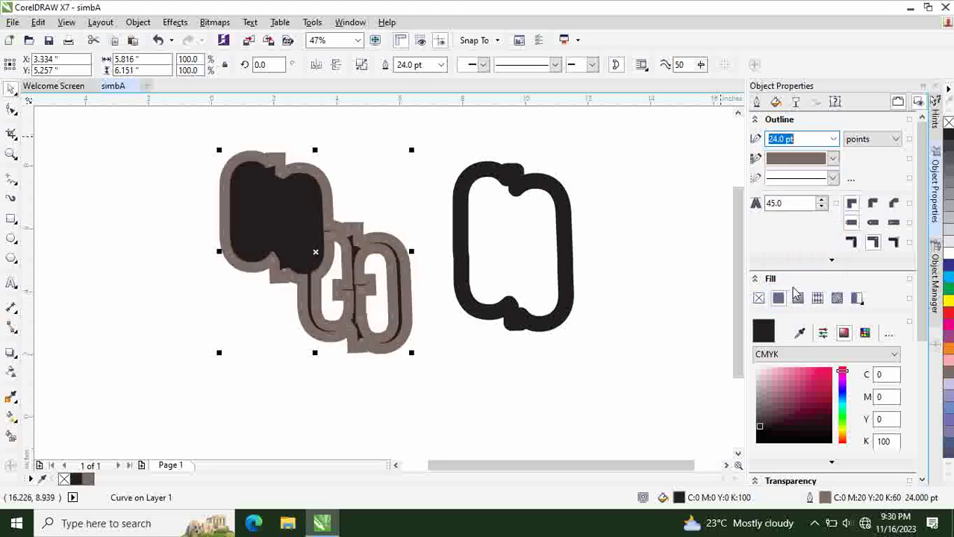
pyautogui.click(832, 141)
pyautogui.click(790, 263)
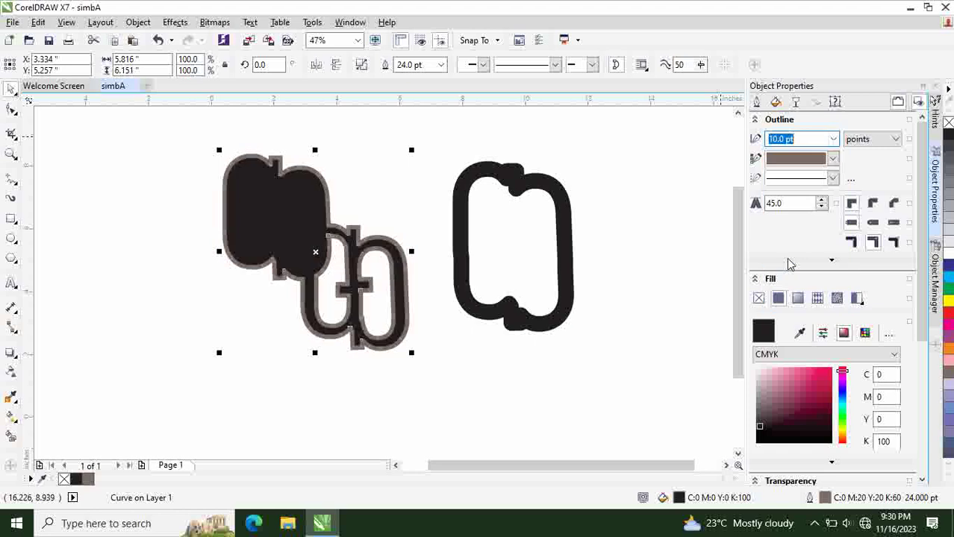
pyautogui.click(642, 297)
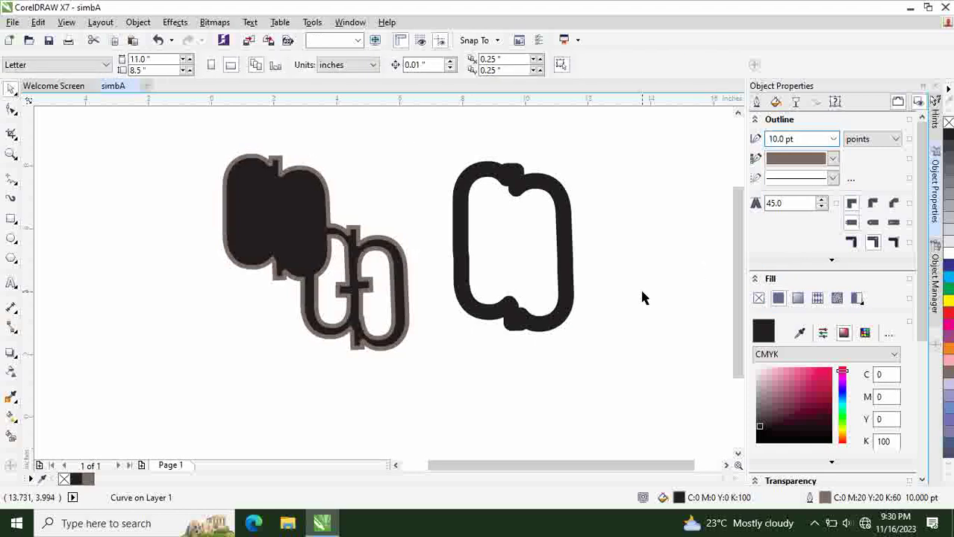
# Set the outline width of the unfilled boundary shape to 4 pt
pyautogui.click(458, 210)
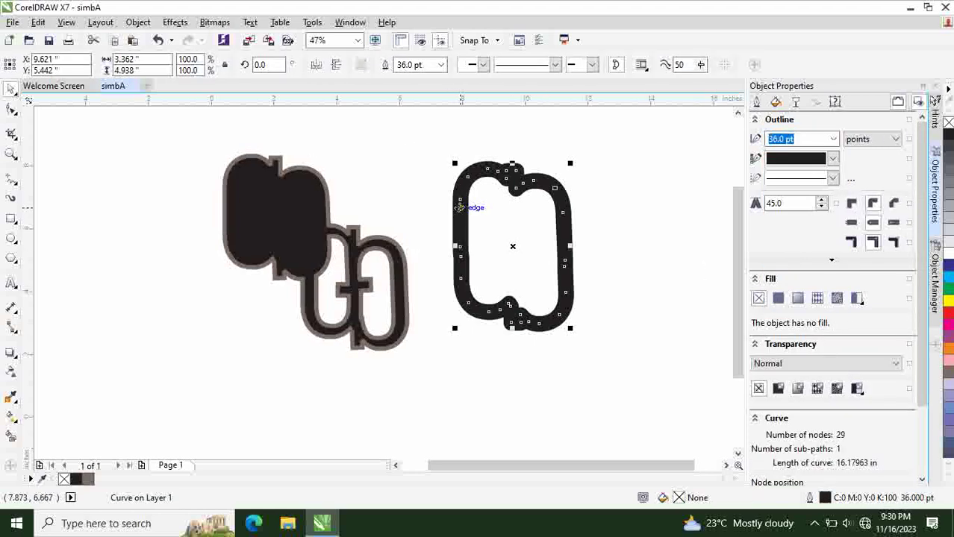
pyautogui.click(834, 141)
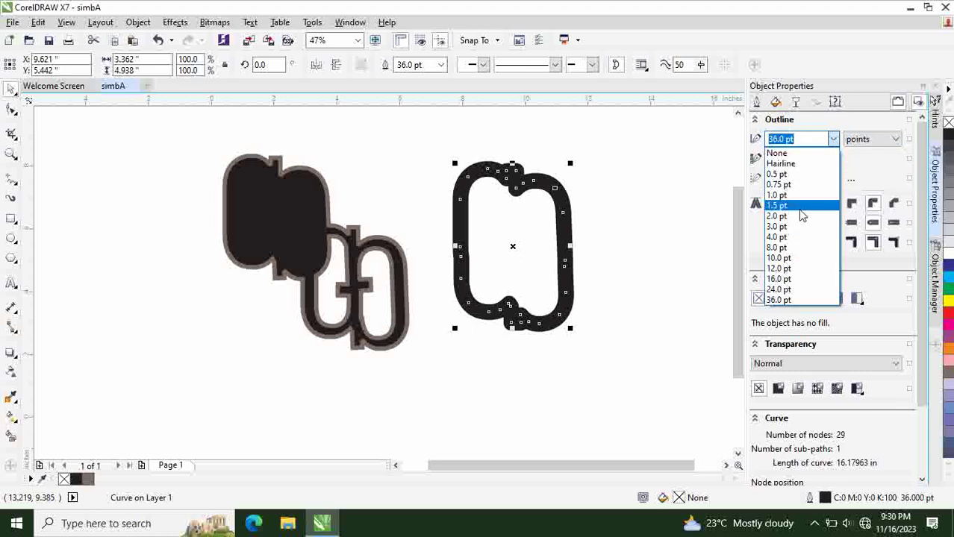
pyautogui.click(777, 237)
pyautogui.click(641, 234)
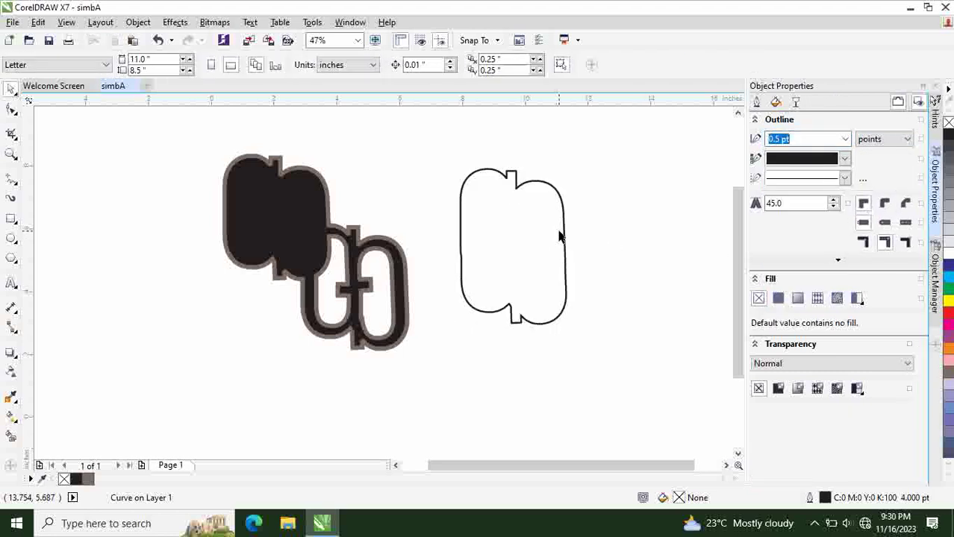
# Apply an outside Contour to the boundary shape with an offset of about 0.583 in
pyautogui.click(15, 360)
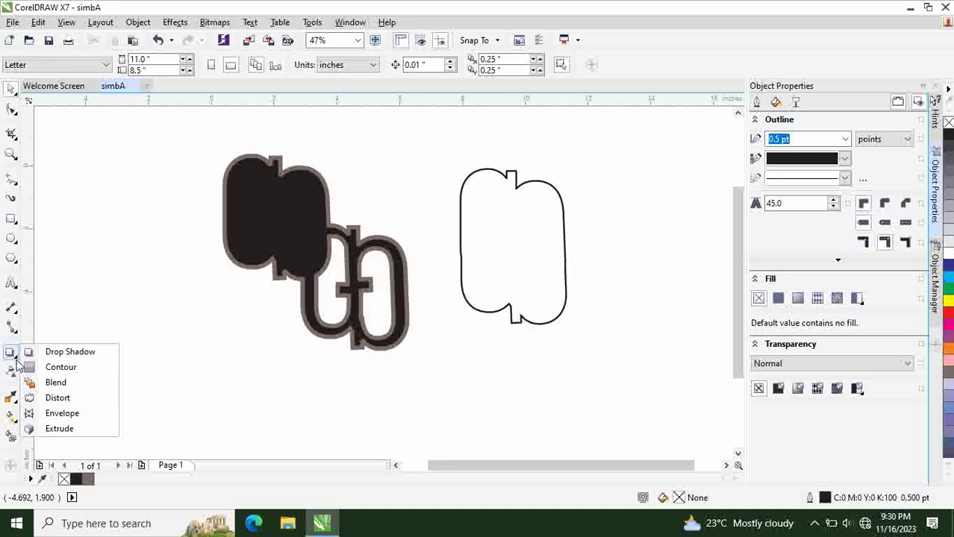
pyautogui.click(16, 360)
pyautogui.click(16, 360)
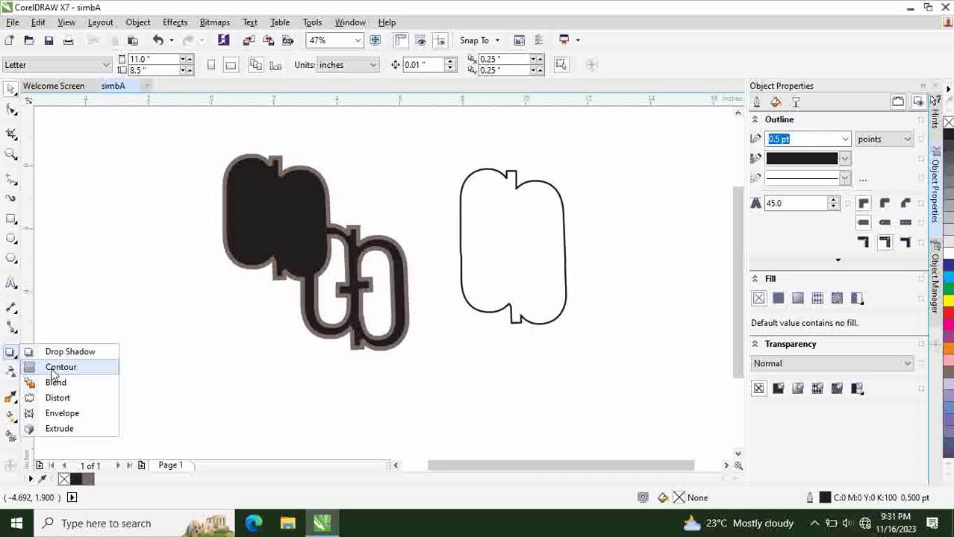
pyautogui.click(53, 371)
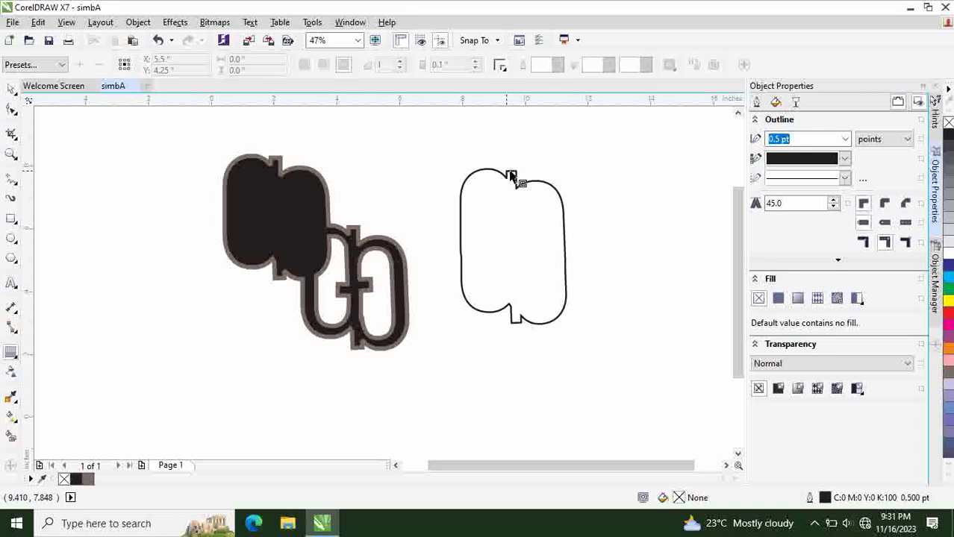
pyautogui.moveTo(507, 179); pyautogui.dragTo(428, 157)
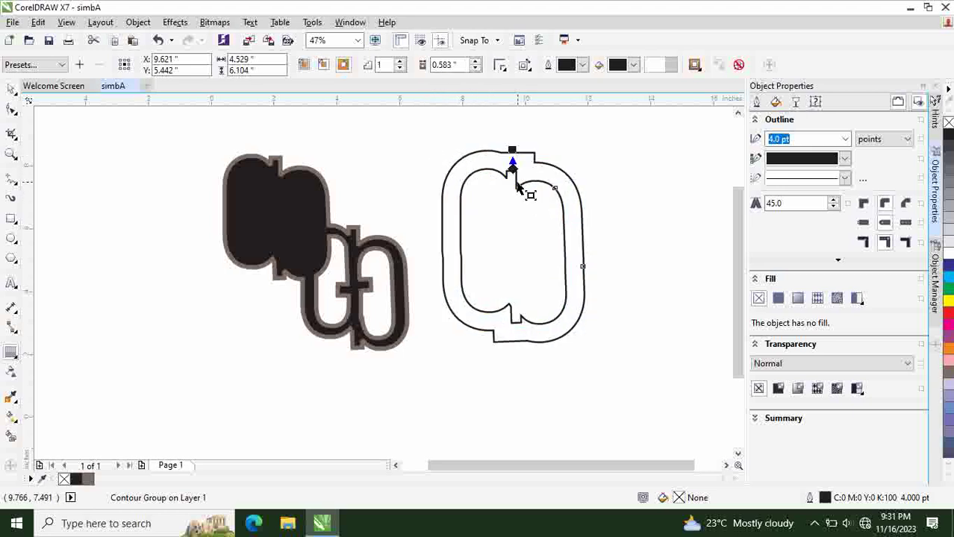
# Increase the number of contour steps around the boundary shape to 5
pyautogui.click(400, 62)
pyautogui.click(399, 62)
pyautogui.click(400, 62)
pyautogui.click(399, 62)
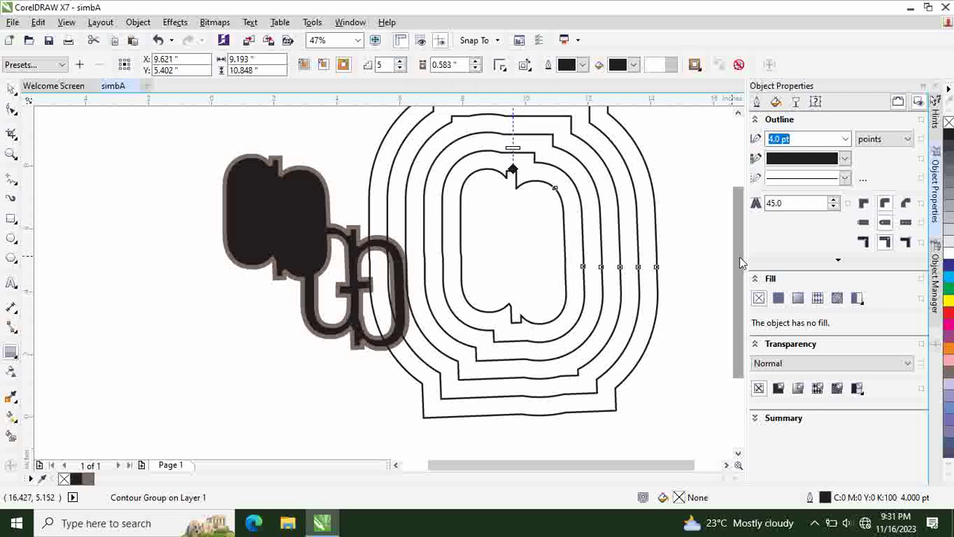
pyautogui.scroll(2, 741, 263)
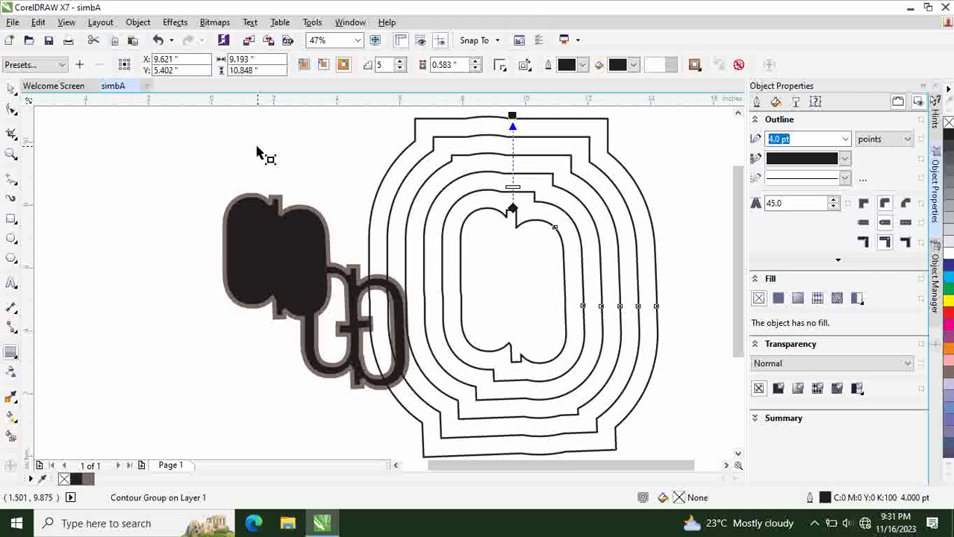
# Move the welded monogram up and to the left, clear of the contour rings
pyautogui.click(12, 90)
pyautogui.click(257, 237)
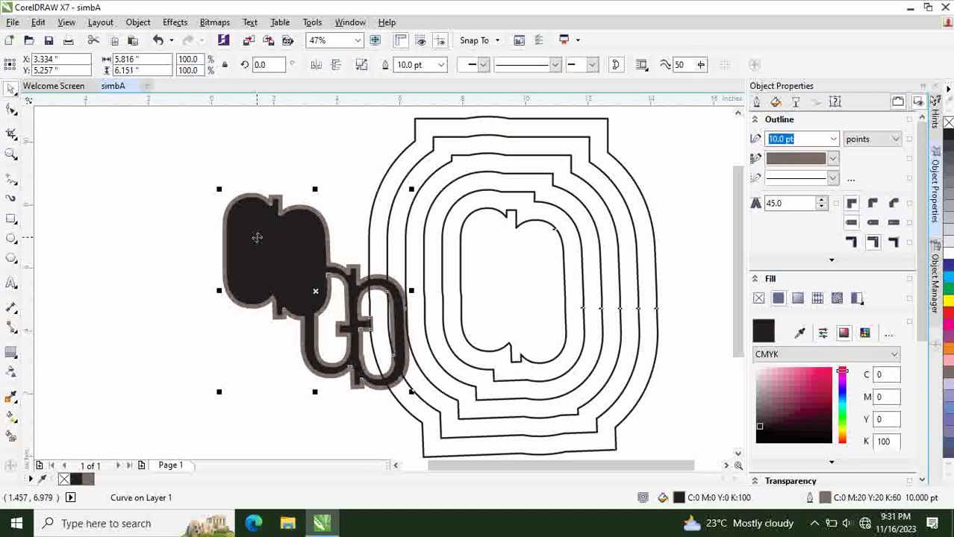
pyautogui.moveTo(257, 238); pyautogui.dragTo(166, 213)
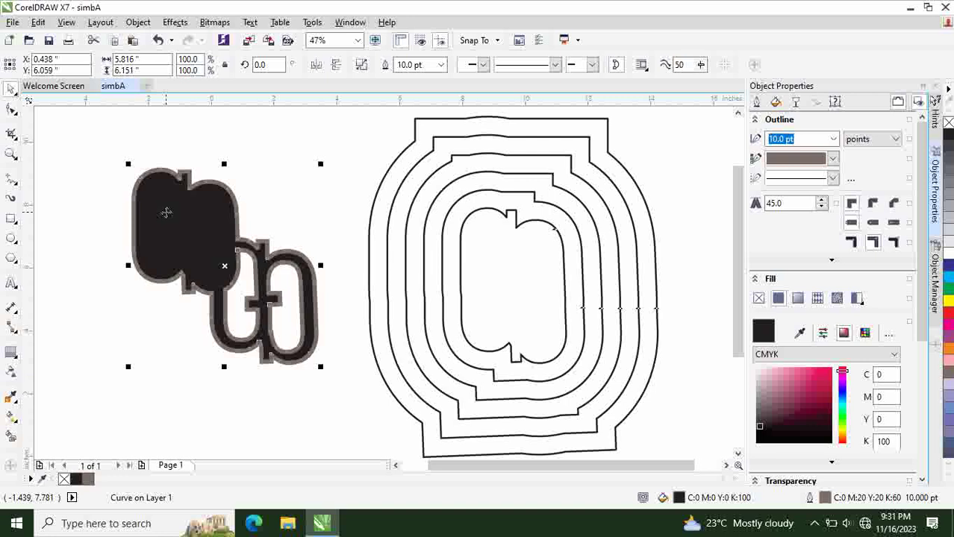
# Create a new Letter-size document named smeta and paste the clipboard contents into it
pyautogui.hotkey('ctrl', 'n')
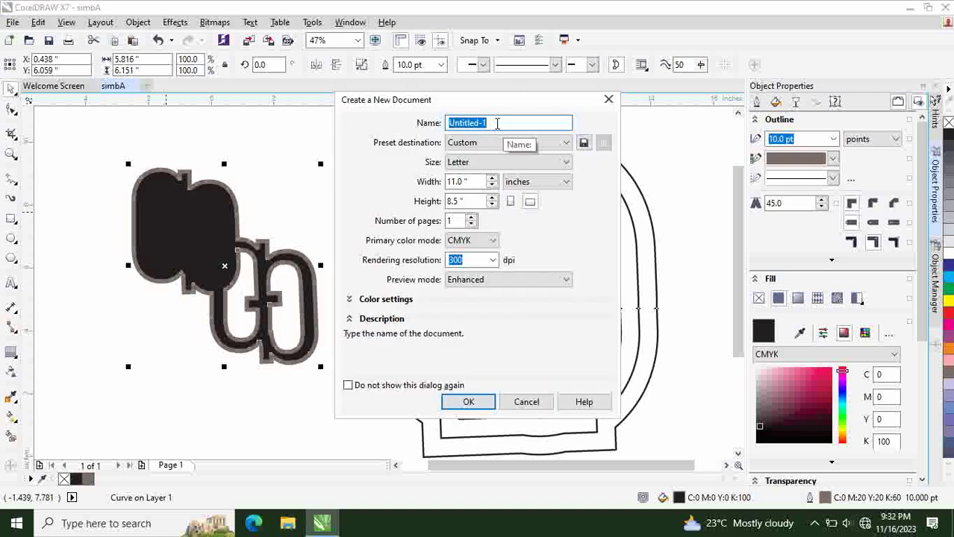
pyautogui.write('sme')
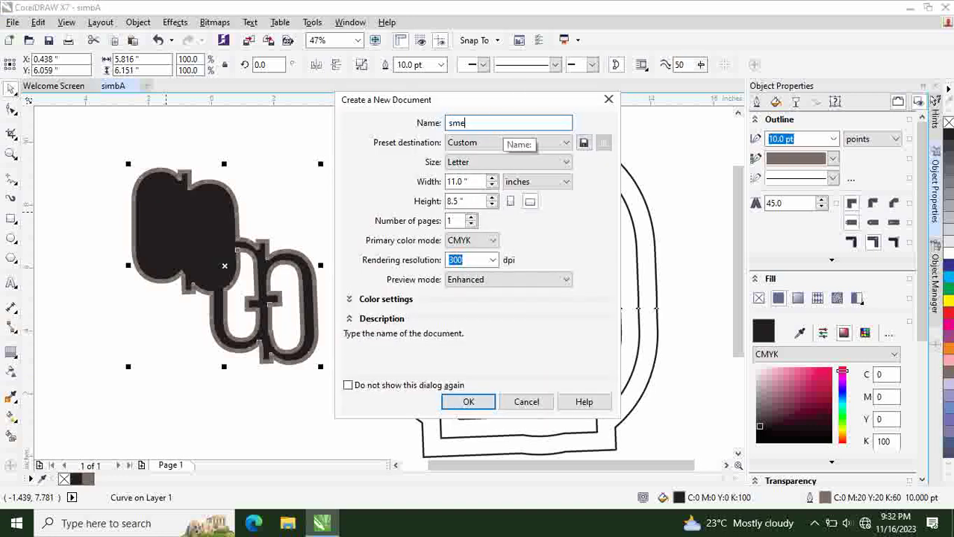
pyautogui.write('ta')
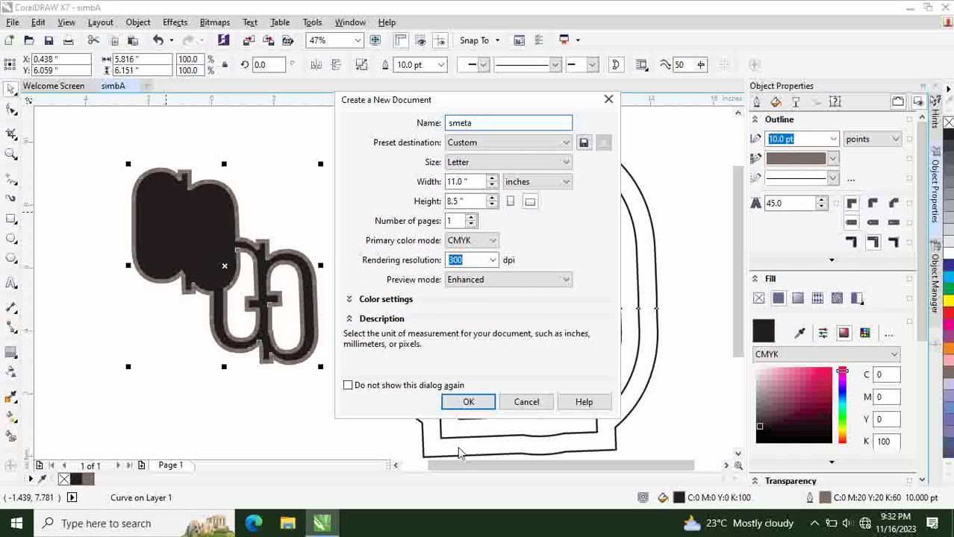
pyautogui.click(468, 402)
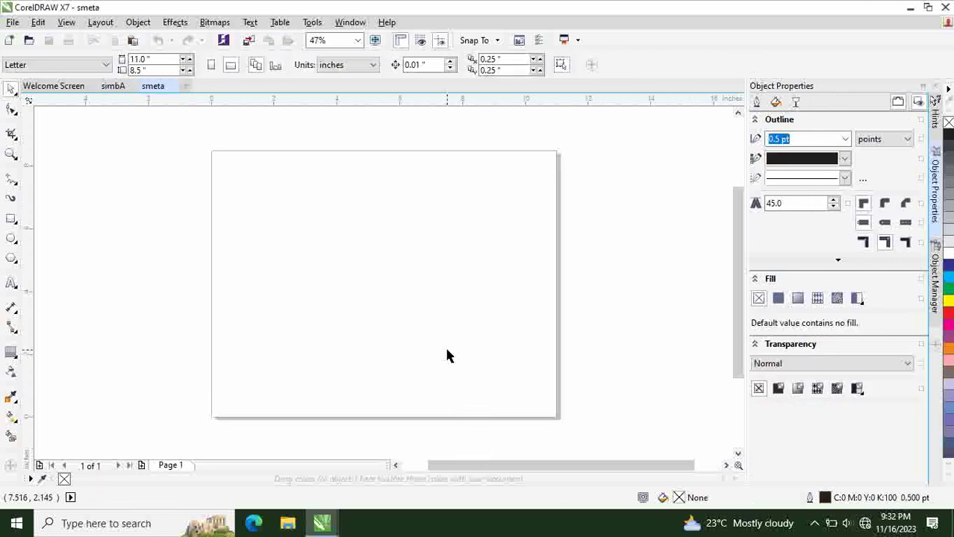
pyautogui.hotkey('ctrl', 'v')
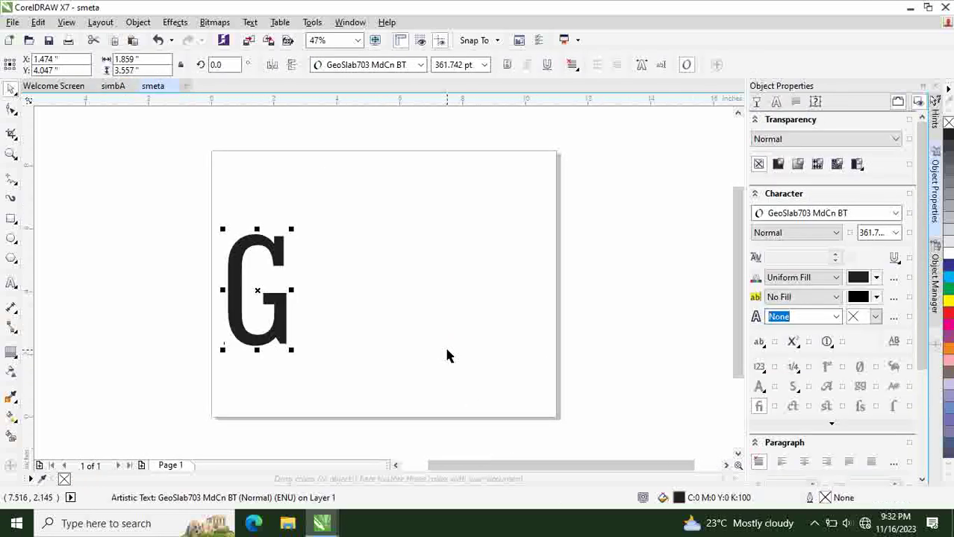
# Copy the welded monogram from simbA into smeta and place it in the right half of the page
pyautogui.click(121, 89)
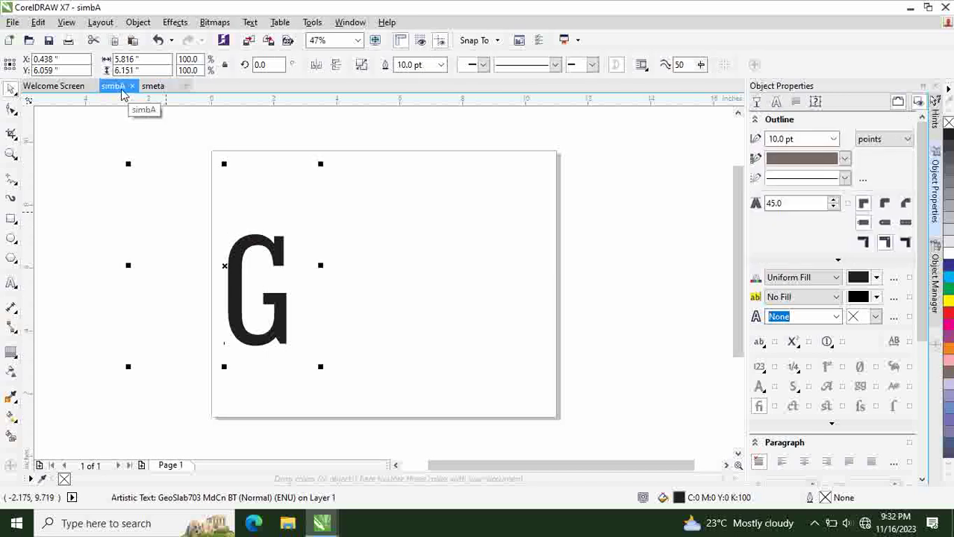
pyautogui.rightClick(202, 227)
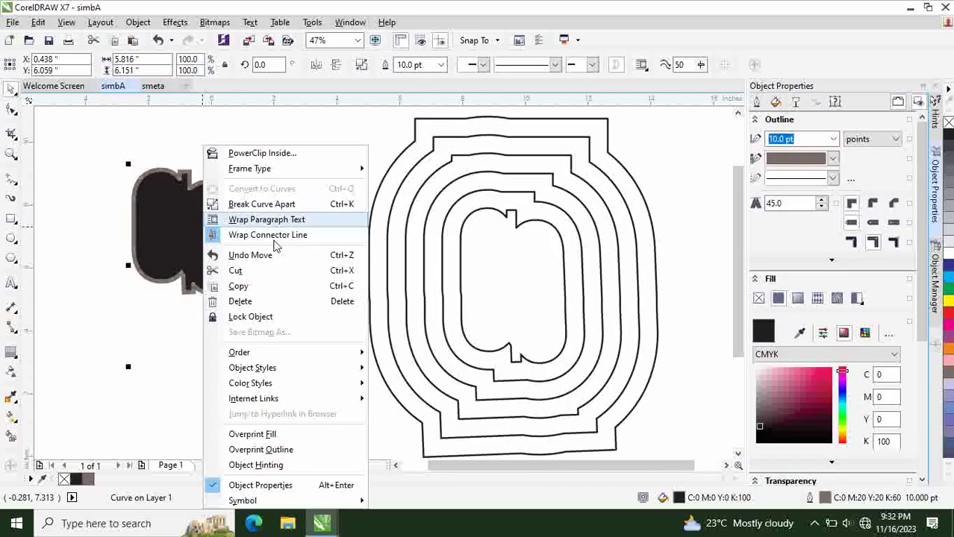
pyautogui.click(269, 285)
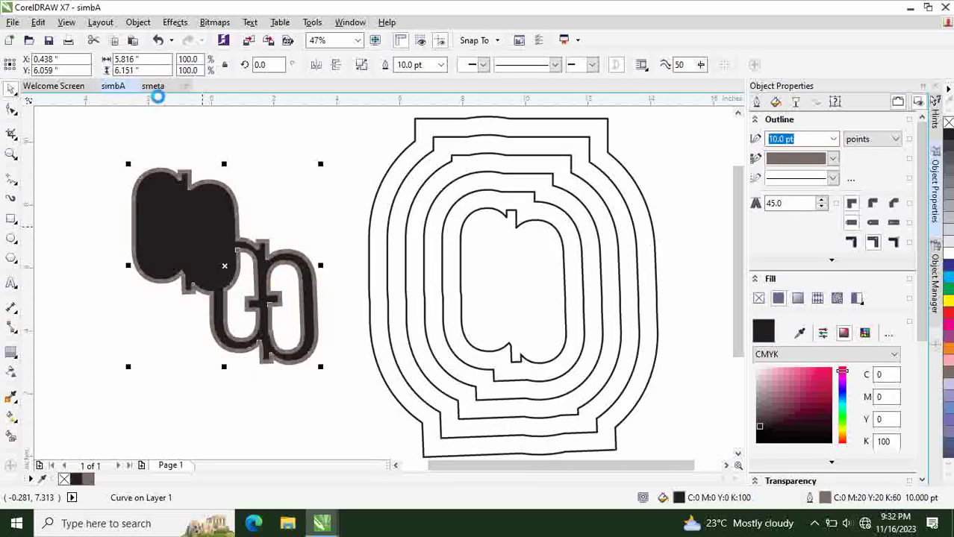
pyautogui.click(154, 86)
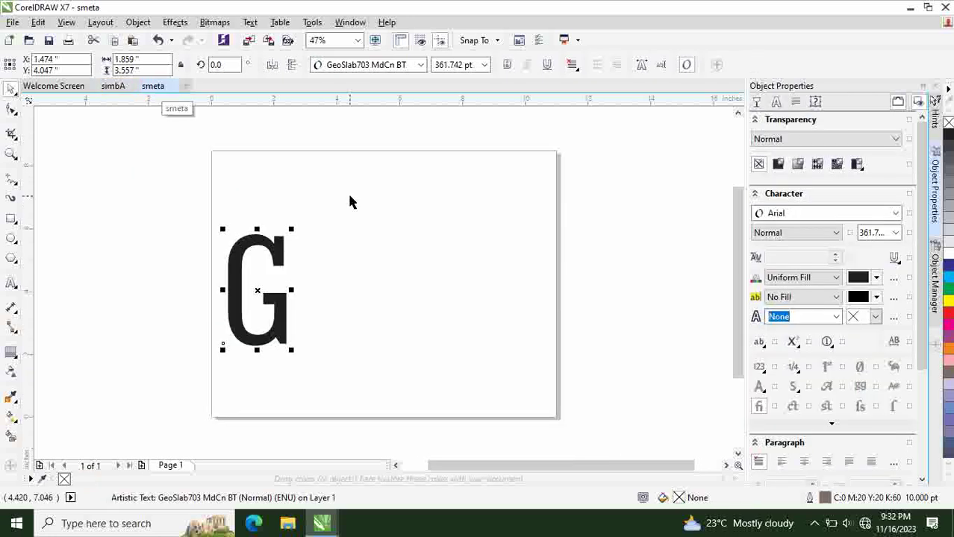
pyautogui.hotkey('ctrl', 'v')
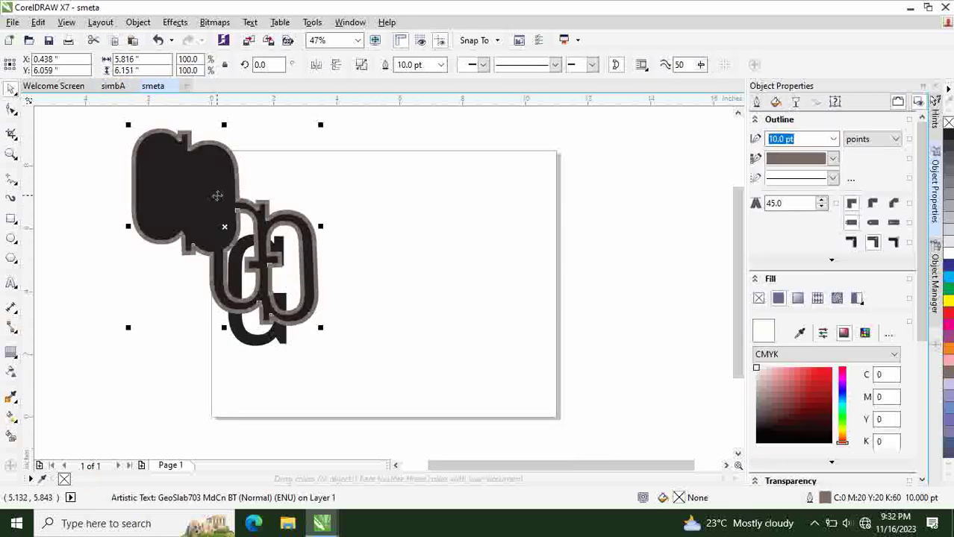
pyautogui.moveTo(218, 190); pyautogui.dragTo(453, 211)
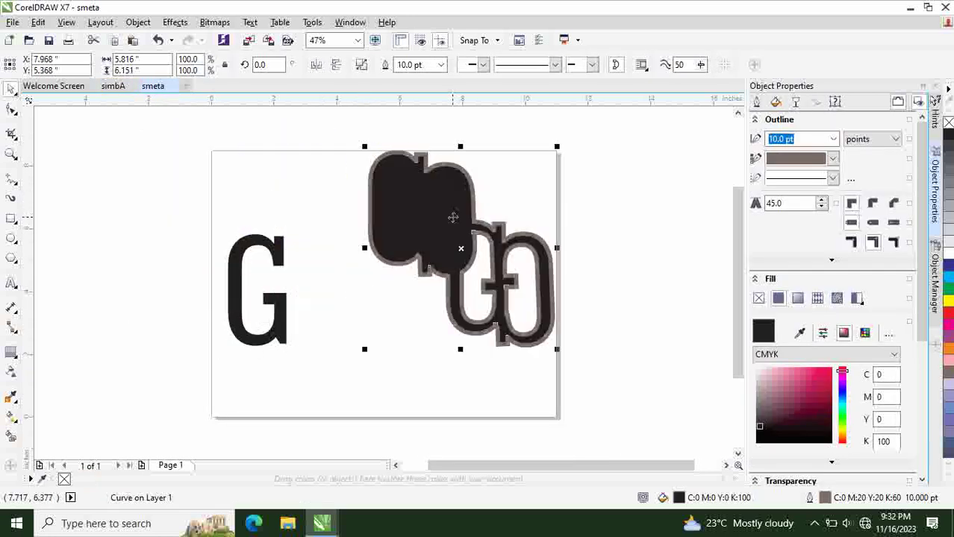
# Delete the lone G letter from smeta and the original welded monogram from simbA
pyautogui.click(640, 191)
pyautogui.click(237, 280)
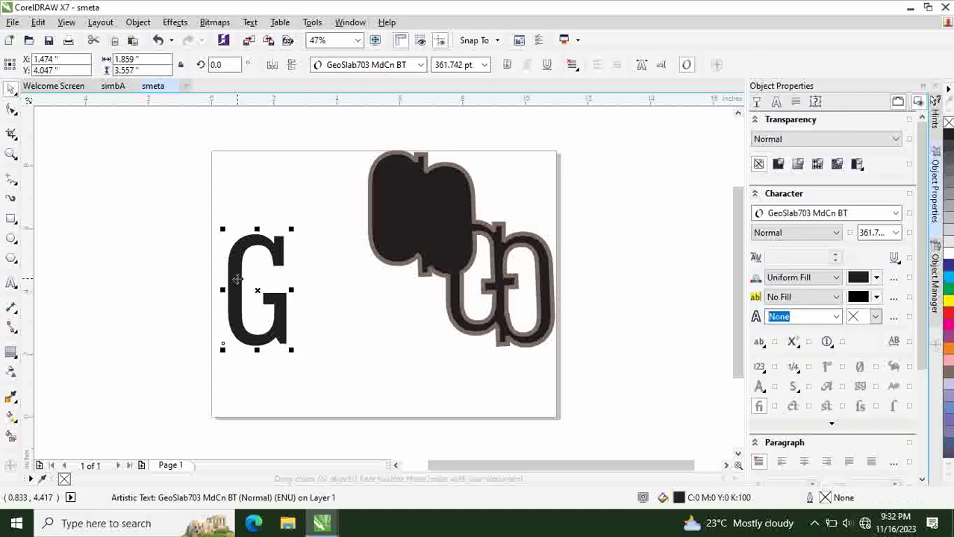
pyautogui.press('Delete')
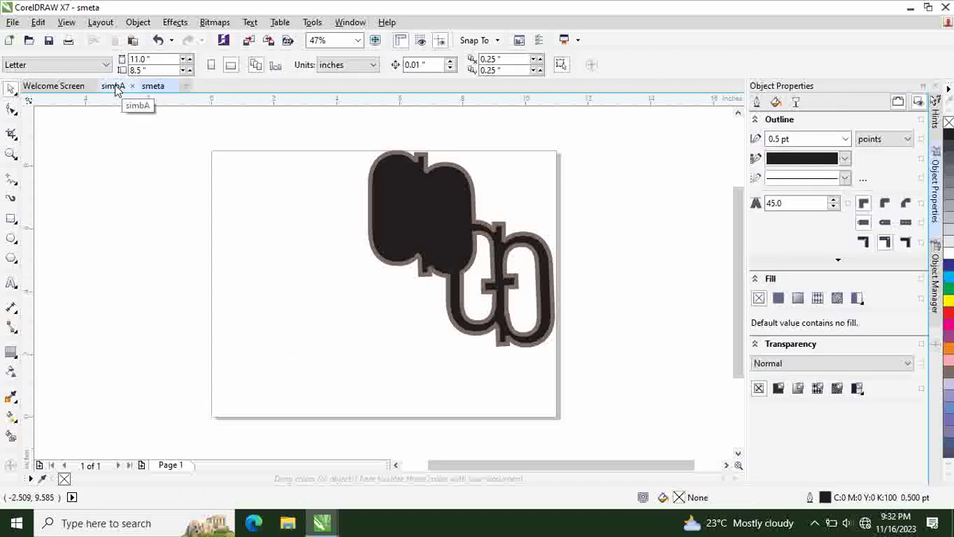
pyautogui.click(114, 86)
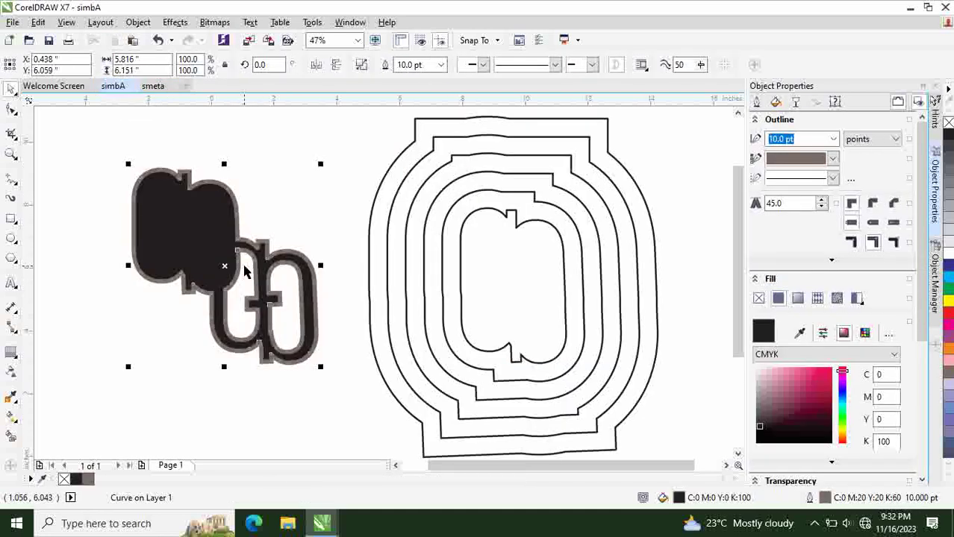
pyautogui.press('Delete')
# Scale the contour group down to about 8.27 by 9.5 in and reposition it on the drawing area
pyautogui.click(541, 189)
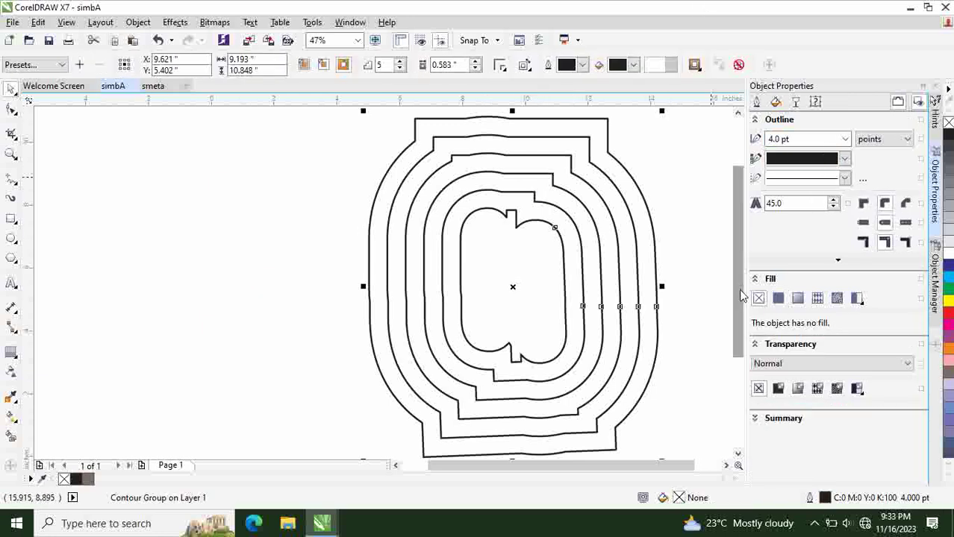
pyautogui.moveTo(662, 112); pyautogui.dragTo(604, 218)
pyautogui.moveTo(505, 300); pyautogui.dragTo(506, 245)
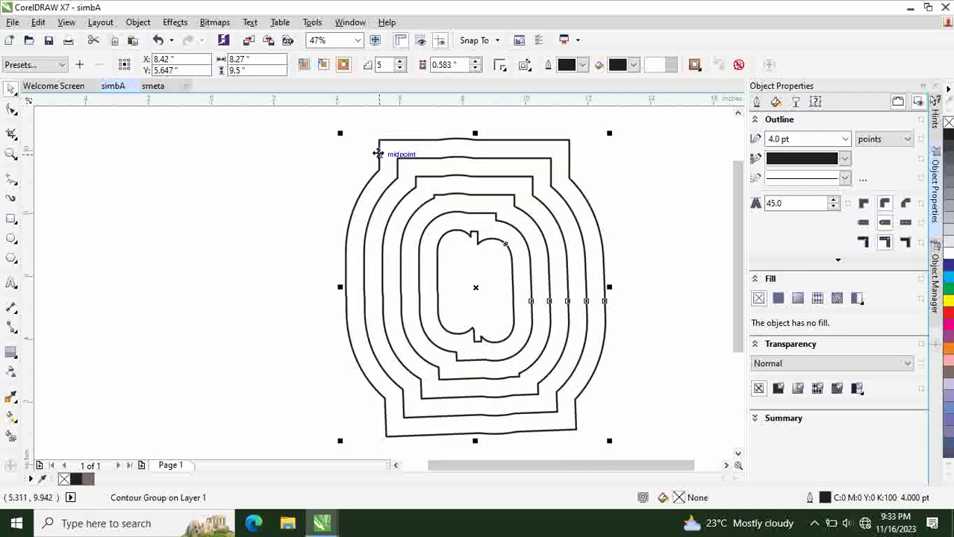
# Try 7 contour steps, then switch the contour direction to inside
pyautogui.click(401, 62)
pyautogui.click(401, 63)
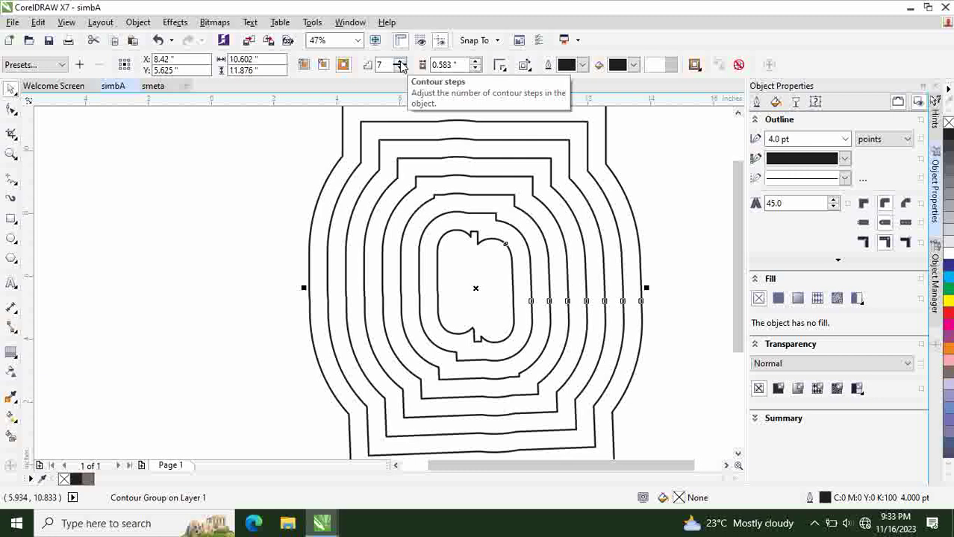
pyautogui.click(325, 66)
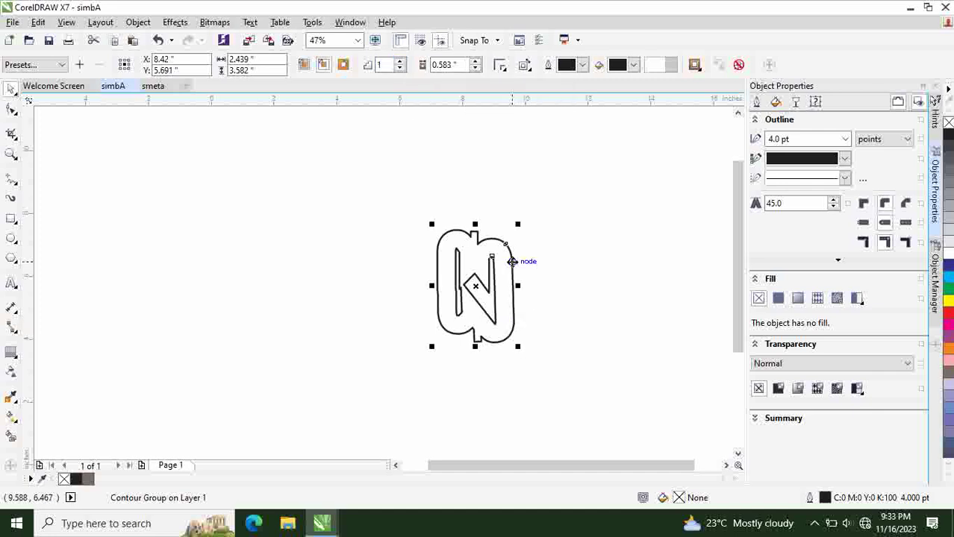
# Try increasing the inside contour offset to 0.663 in
pyautogui.click(474, 61)
pyautogui.click(474, 61)
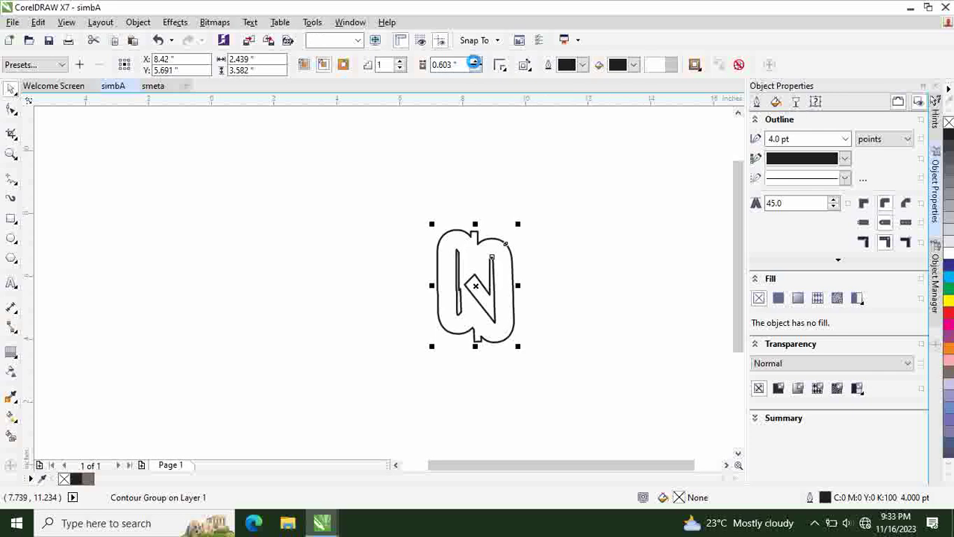
pyautogui.click(475, 61)
pyautogui.click(474, 61)
pyautogui.click(475, 62)
pyautogui.click(474, 61)
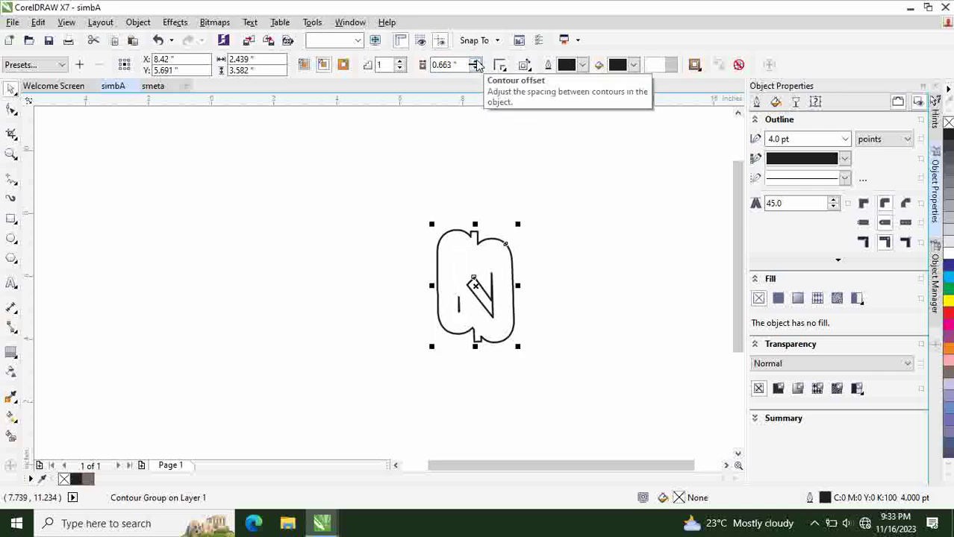
# Reduce the inside contour offset of the boundary shape to 0.343 in
pyautogui.click(475, 68)
pyautogui.click(475, 68)
pyautogui.click(476, 68)
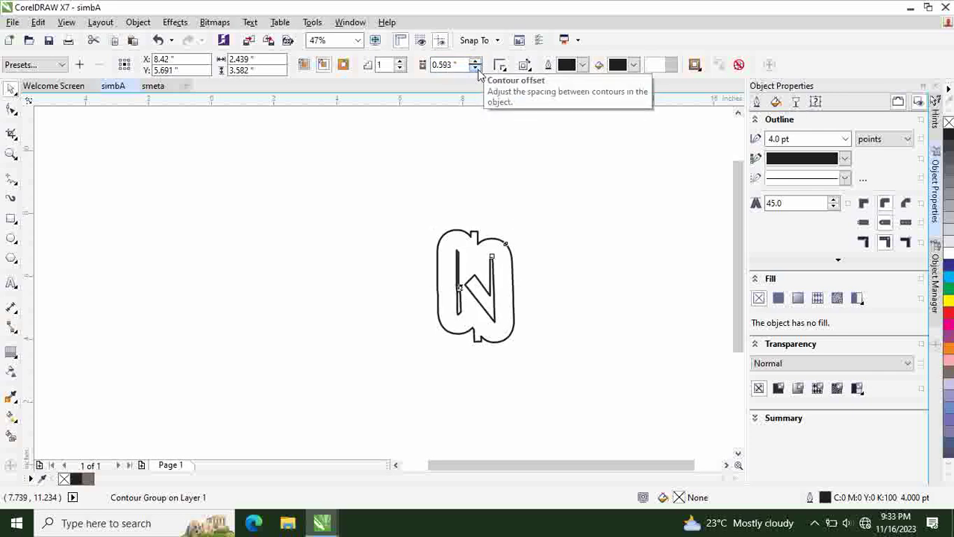
pyautogui.click(475, 68)
pyautogui.click(476, 68)
pyautogui.click(476, 68)
pyautogui.click(476, 68)
pyautogui.click(476, 68)
pyautogui.click(476, 68)
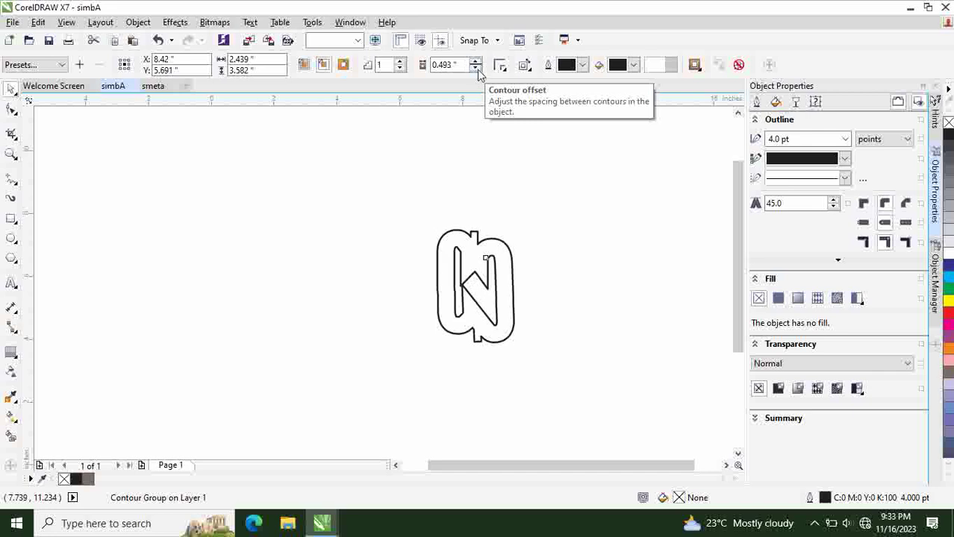
pyautogui.click(476, 68)
pyautogui.click(476, 68)
pyautogui.click(476, 68)
pyautogui.click(476, 68)
pyautogui.click(477, 68)
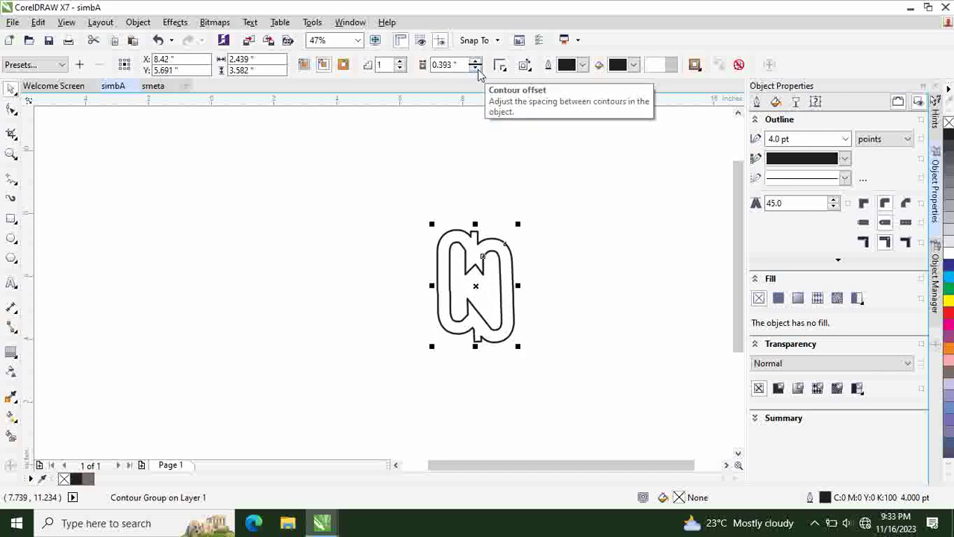
pyautogui.click(477, 68)
pyautogui.click(477, 68)
pyautogui.click(476, 68)
pyautogui.click(476, 68)
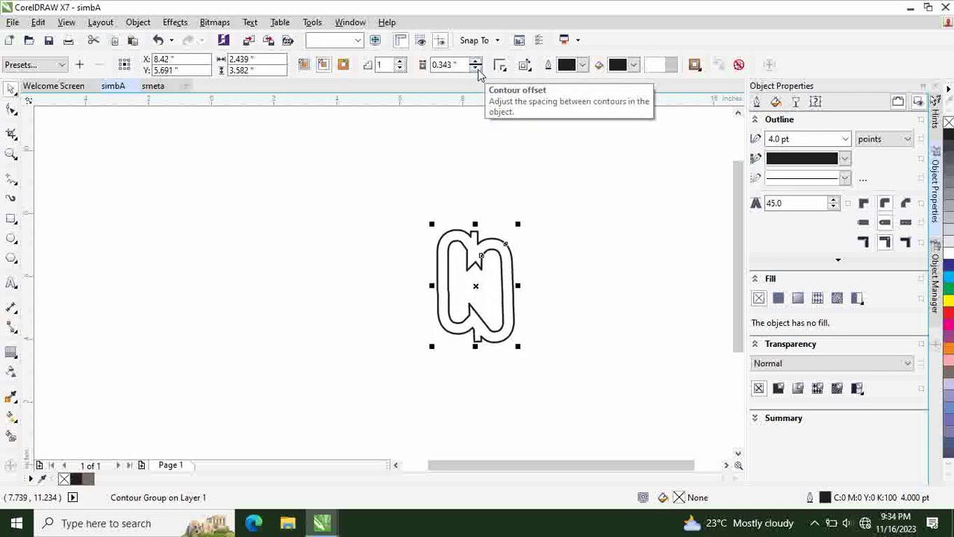
# Reduce the inside contour offset of the boundary shape to 0.233 in
pyautogui.click(476, 68)
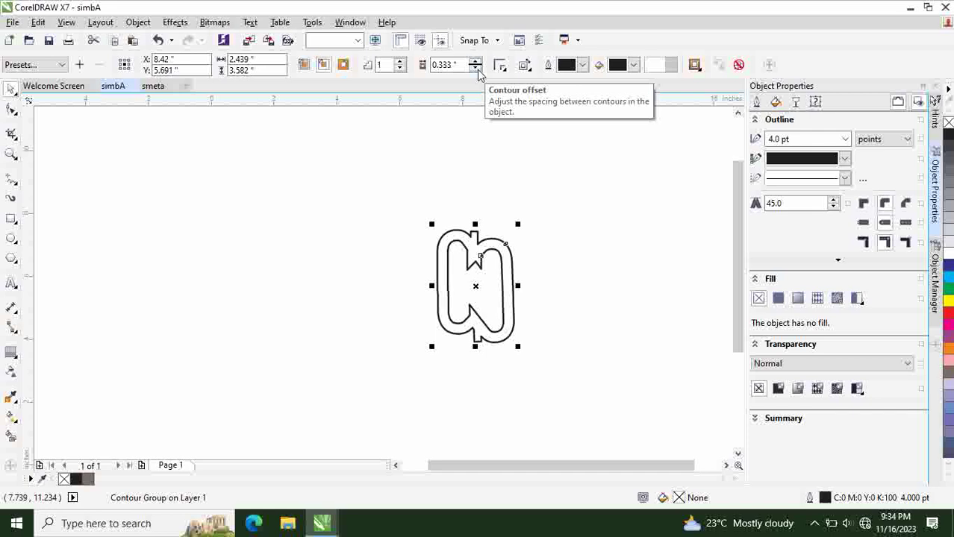
pyautogui.click(477, 68)
pyautogui.click(477, 68)
pyautogui.click(476, 68)
pyautogui.click(476, 68)
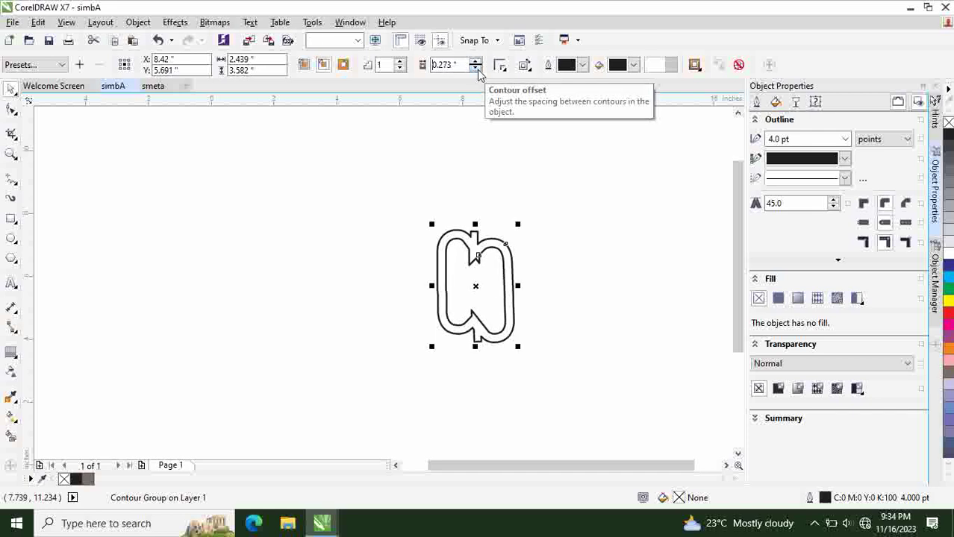
pyautogui.click(477, 68)
pyautogui.click(477, 68)
pyautogui.click(477, 68)
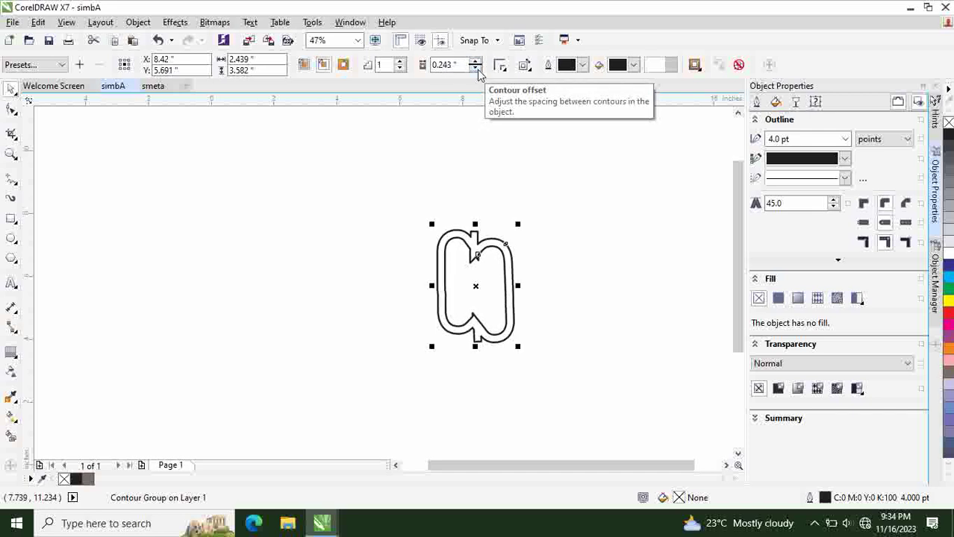
pyautogui.click(476, 68)
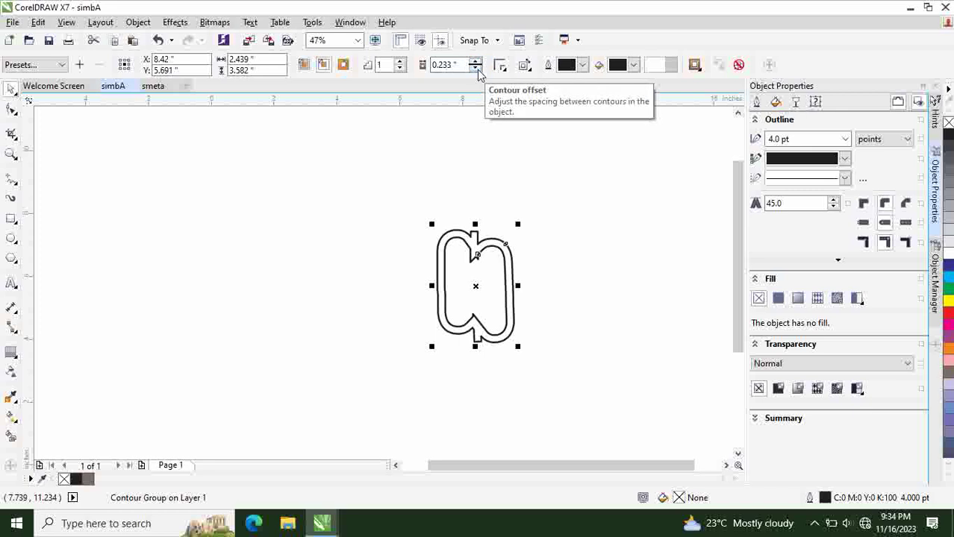
# Set the contour to 3 steps and enlarge the contour group to about 3.66 by 5.37 in
pyautogui.click(401, 62)
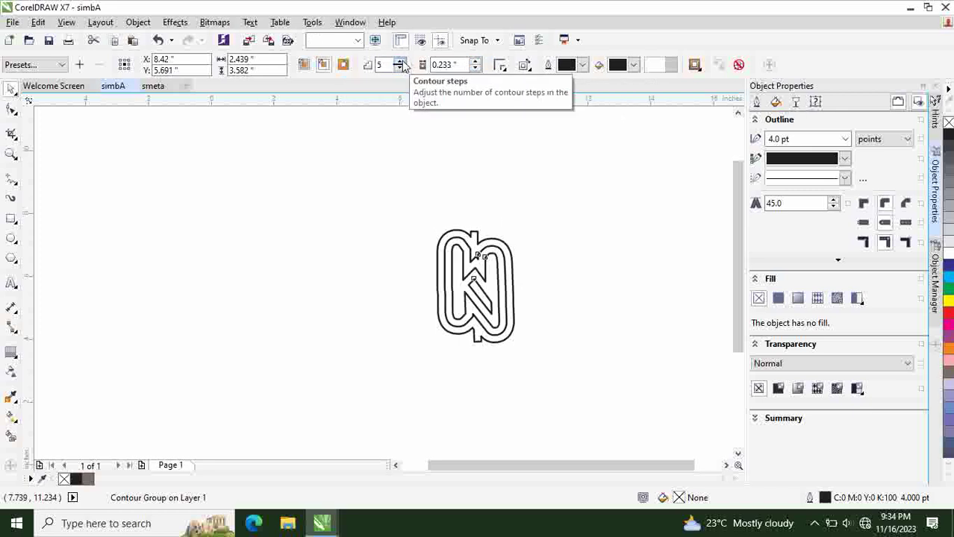
pyautogui.click(402, 67)
pyautogui.click(401, 68)
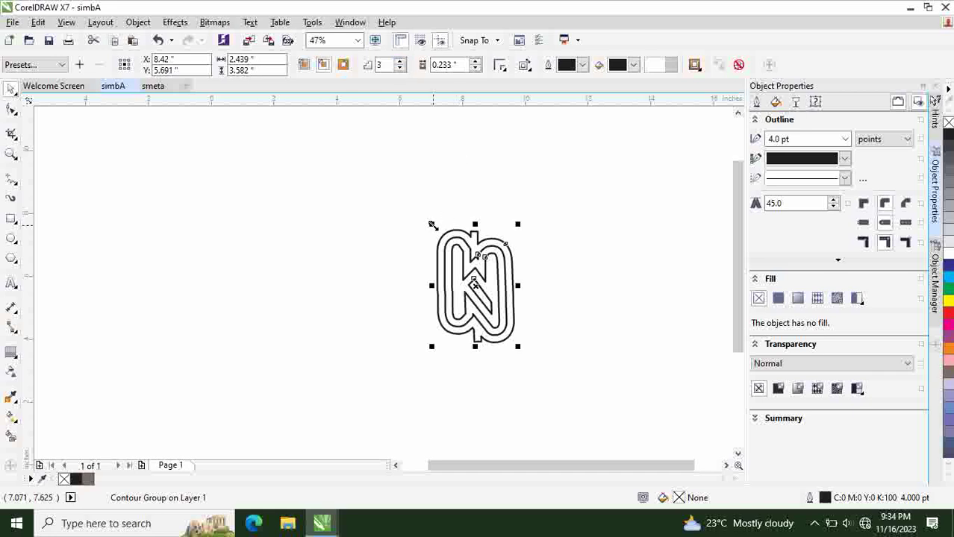
pyautogui.moveTo(432, 222); pyautogui.dragTo(381, 170)
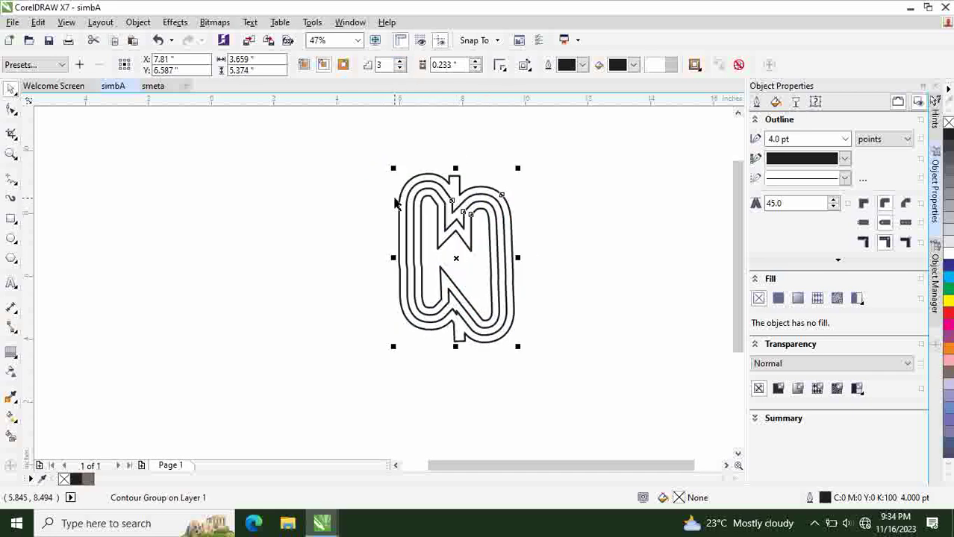
# Try 5 contour steps with the inside contour offset reduced to 0.073 in
pyautogui.click(400, 62)
pyautogui.click(401, 62)
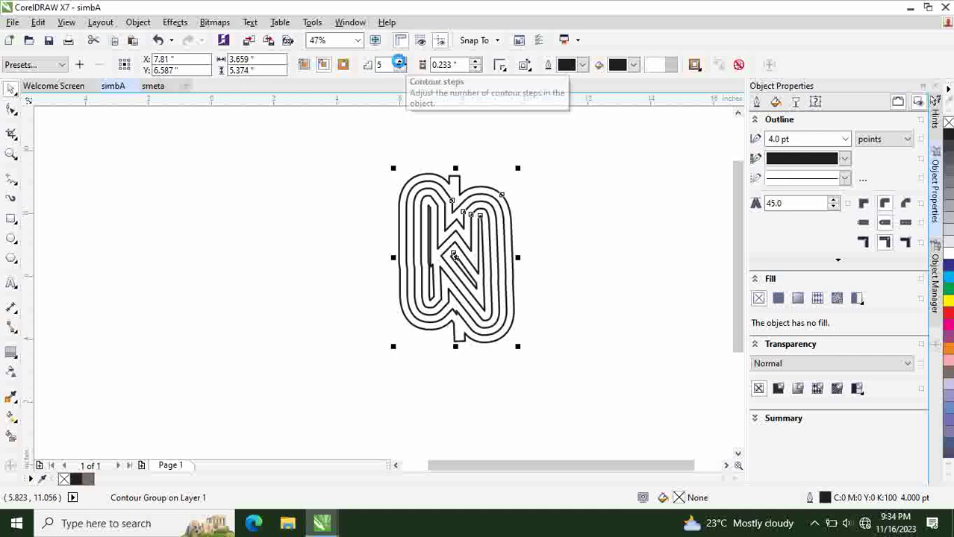
pyautogui.click(400, 66)
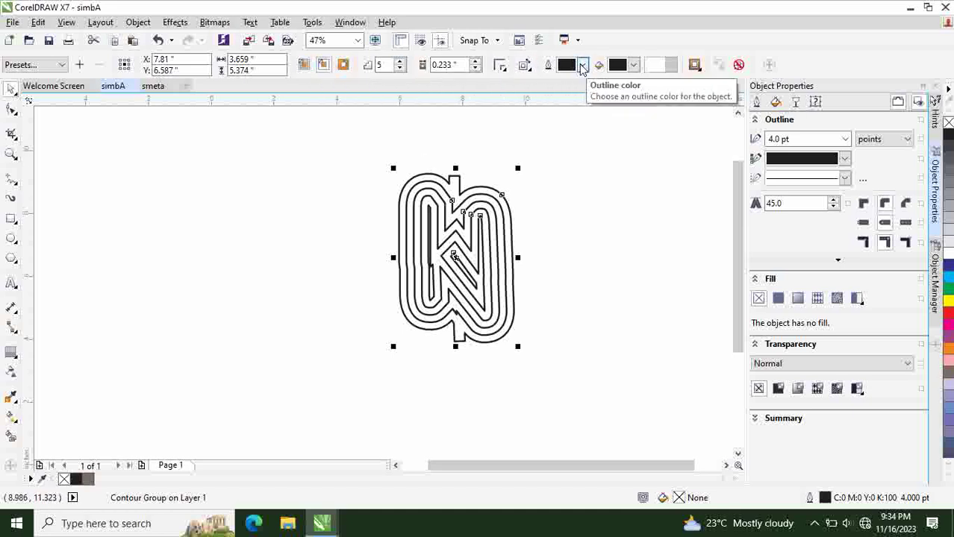
pyautogui.click(475, 69)
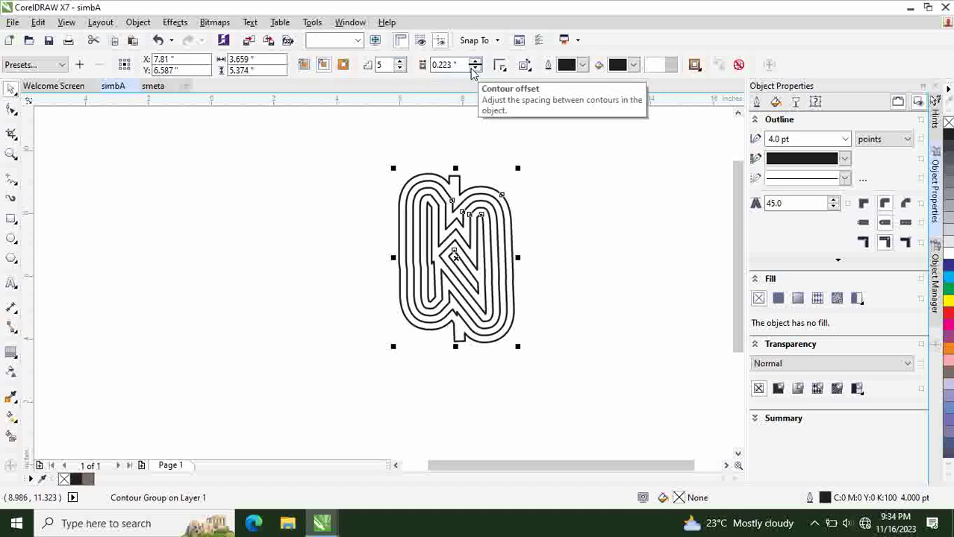
pyautogui.click(475, 69)
pyautogui.click(475, 69)
pyautogui.click(475, 69)
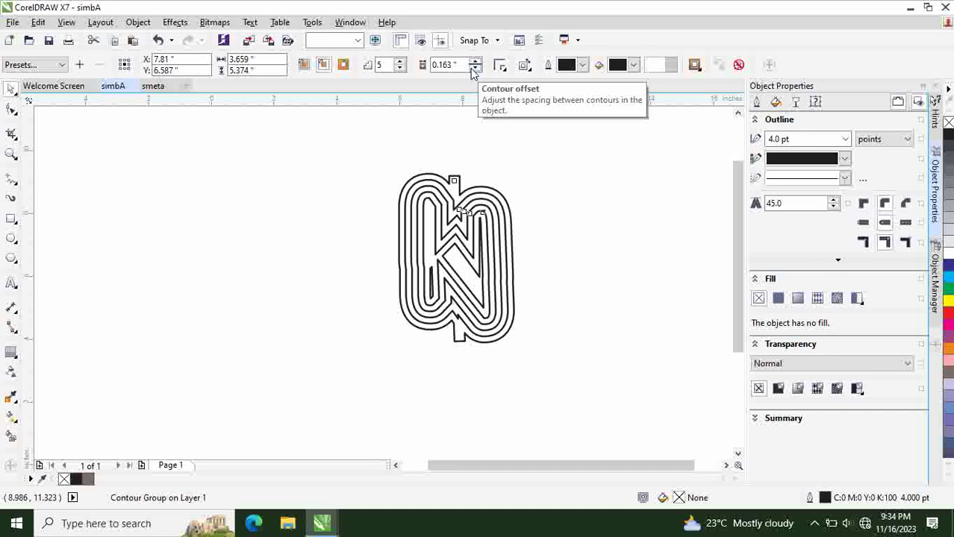
pyautogui.click(475, 69)
pyautogui.click(474, 69)
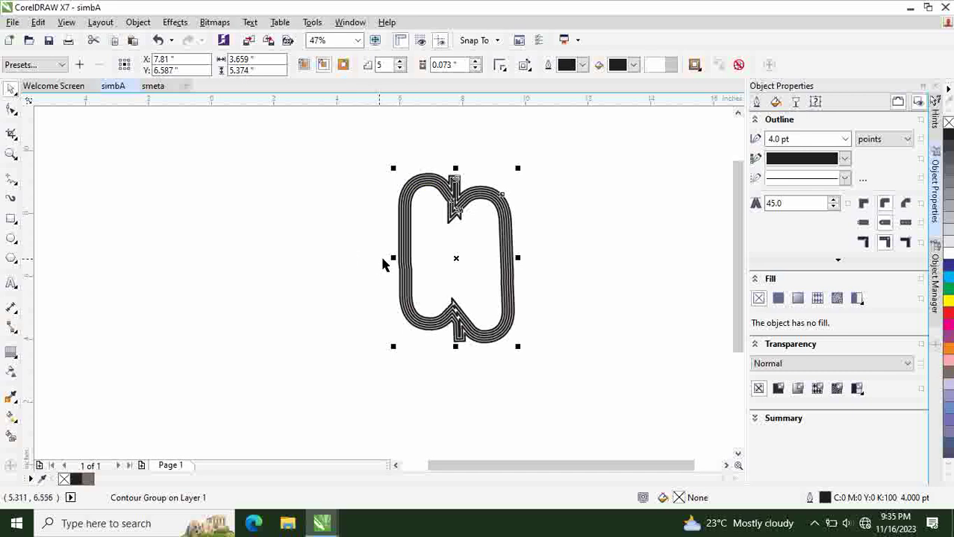
# Increase the contour to 12 steps and reduce its offset to 0.043 in
pyautogui.click(400, 61)
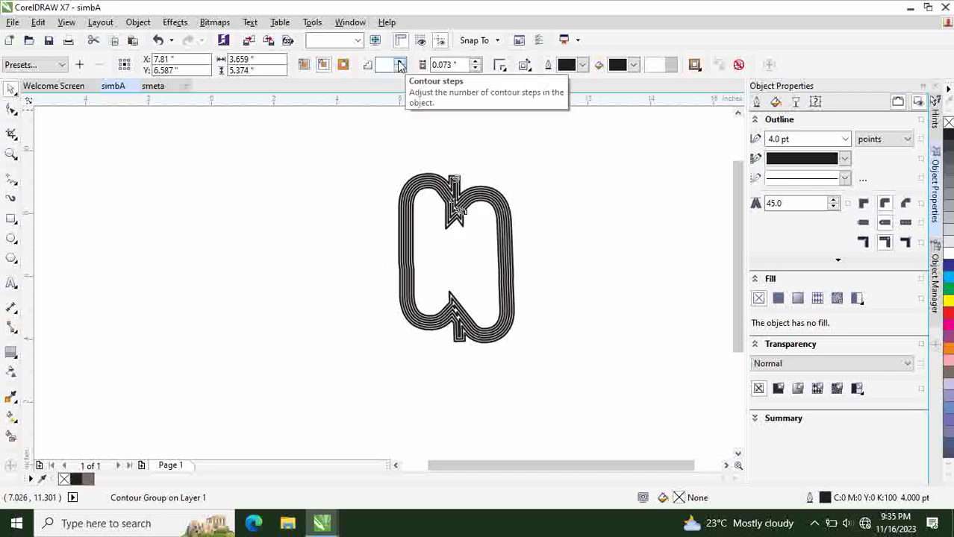
pyautogui.click(399, 61)
pyautogui.click(399, 62)
pyautogui.click(399, 62)
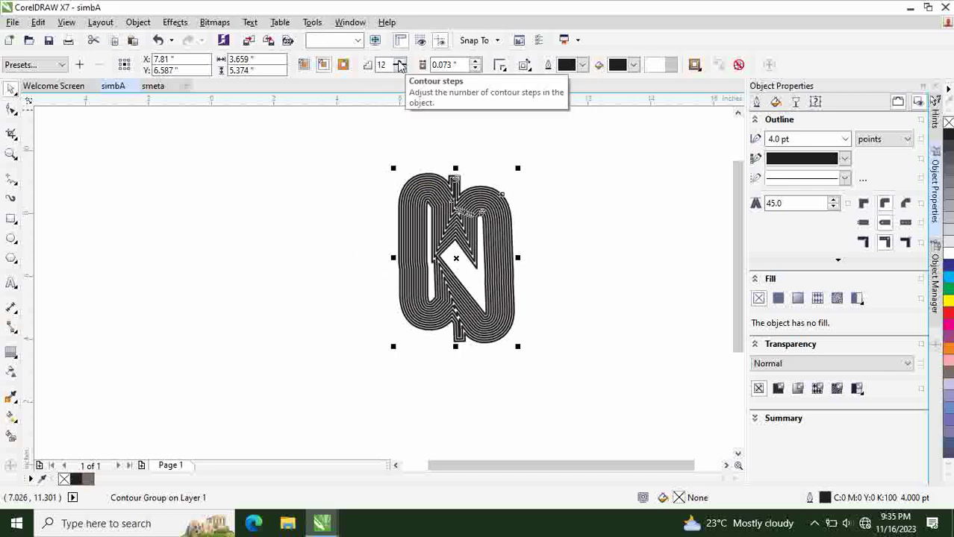
pyautogui.click(476, 68)
pyautogui.click(476, 68)
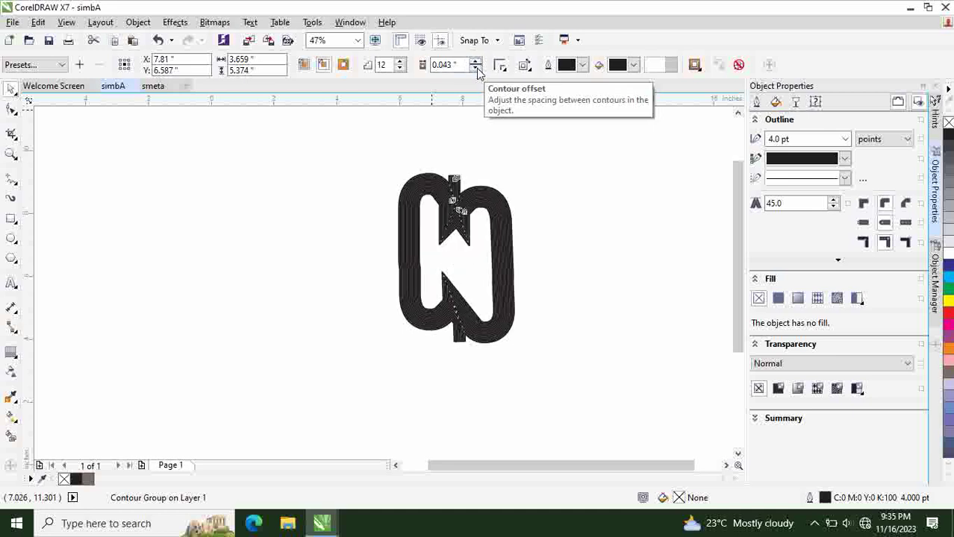
pyautogui.click(477, 69)
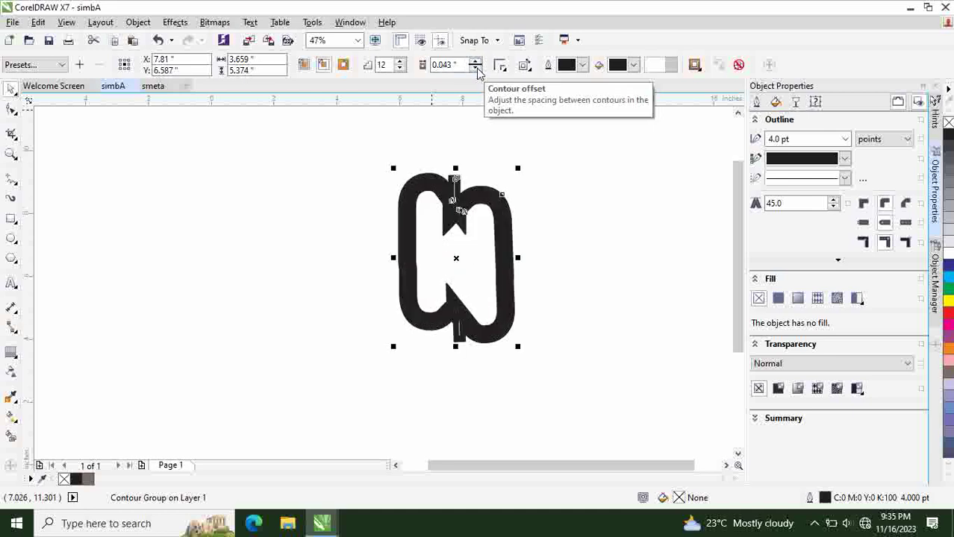
# Increase the number of inside contour steps to 17
pyautogui.click(401, 61)
pyautogui.click(400, 61)
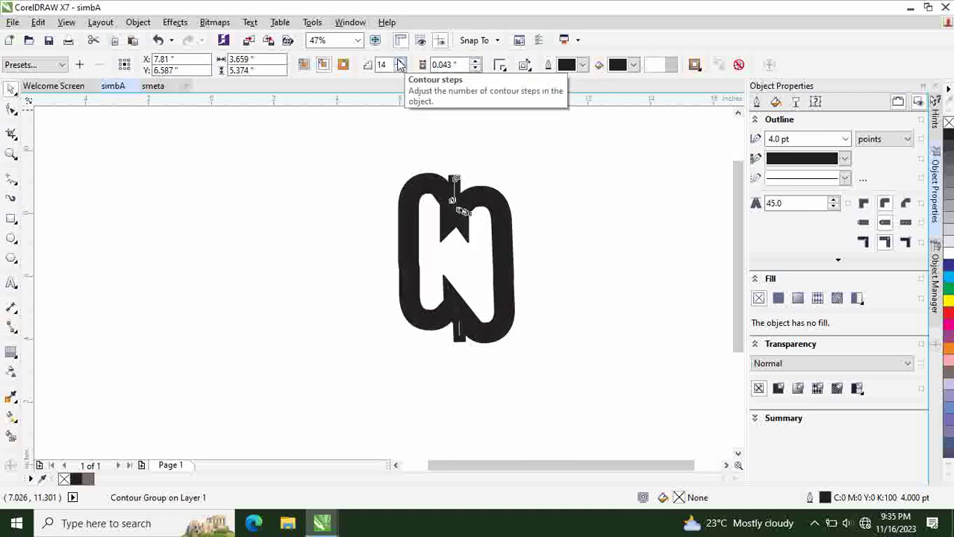
pyautogui.click(400, 61)
pyautogui.click(400, 62)
pyautogui.click(400, 61)
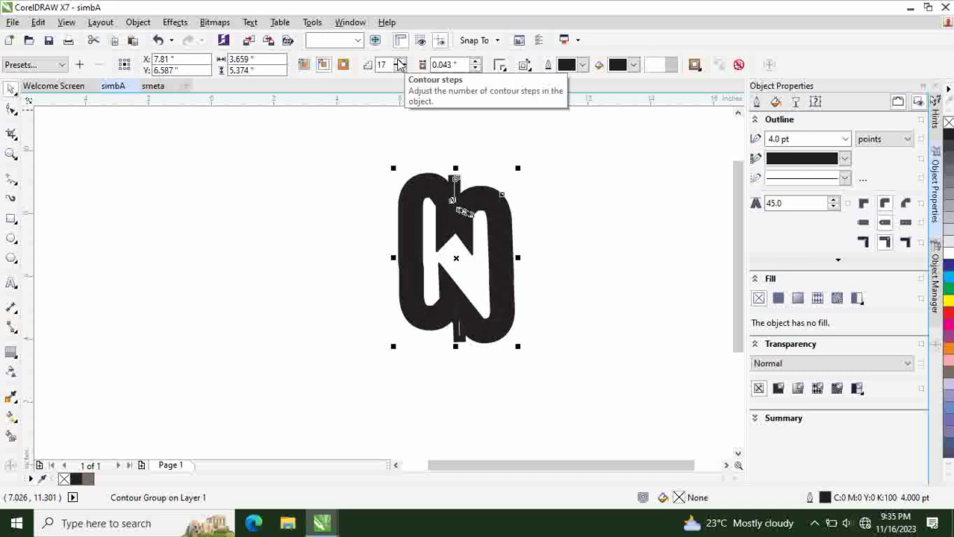
# Try a contour offset of 0.023 in, then restore it to 0.043 in
pyautogui.click(475, 68)
pyautogui.click(475, 68)
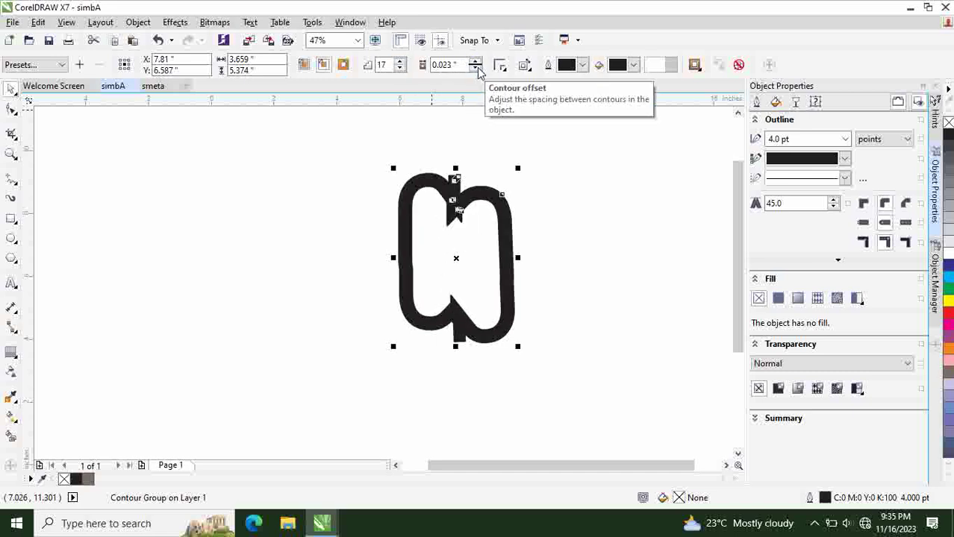
pyautogui.click(476, 63)
pyautogui.click(475, 63)
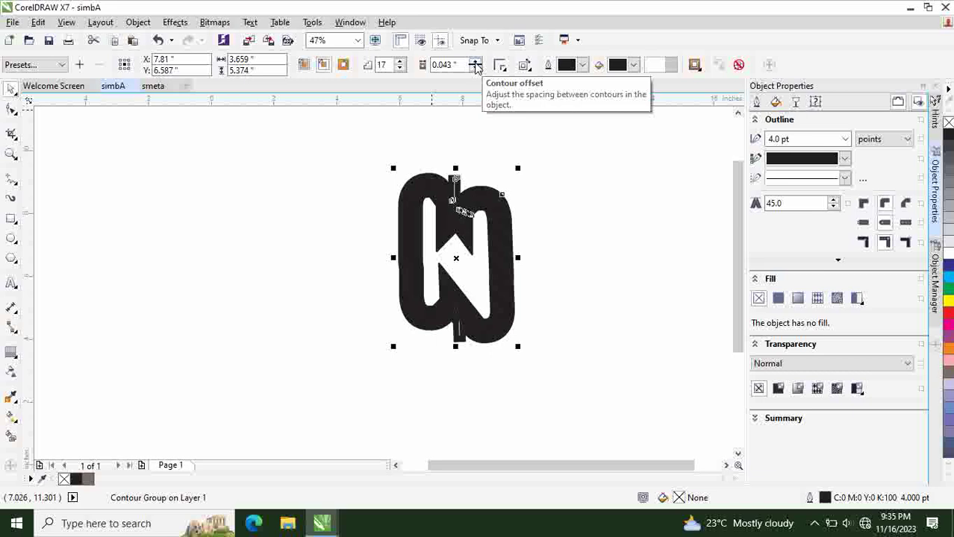
# Move the contour group about 1.8 in to the left and enlarge it to about 4.31 by 6.33 in
pyautogui.click(571, 191)
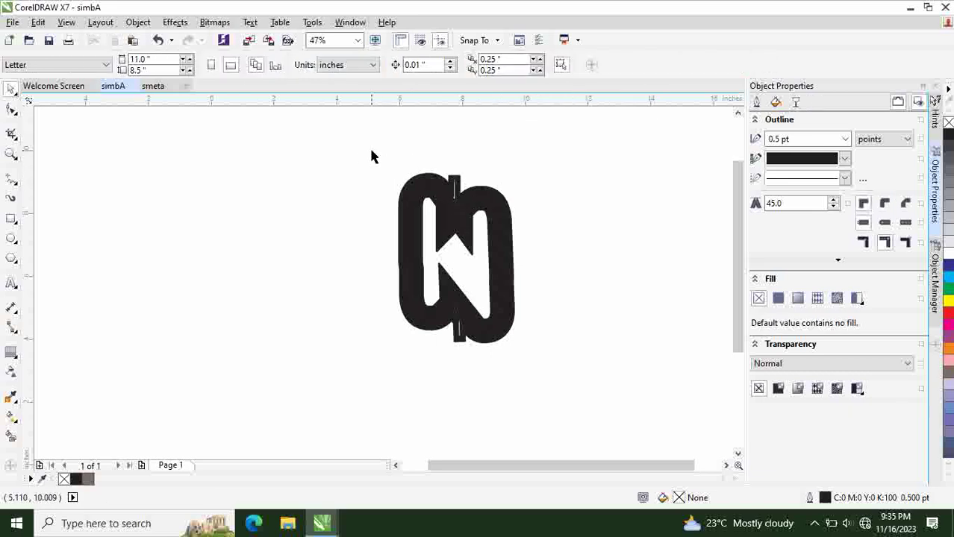
pyautogui.moveTo(362, 151); pyautogui.dragTo(540, 376)
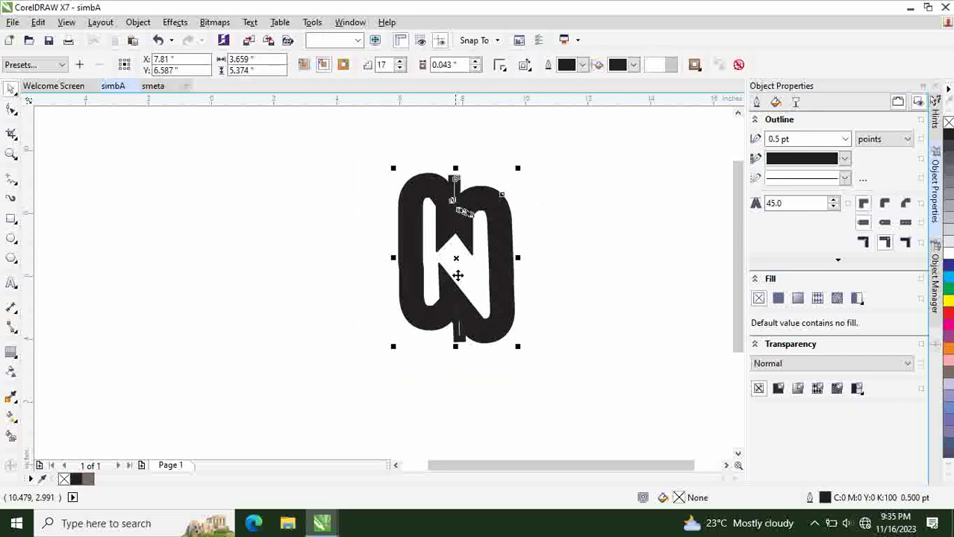
pyautogui.moveTo(457, 275); pyautogui.dragTo(400, 276)
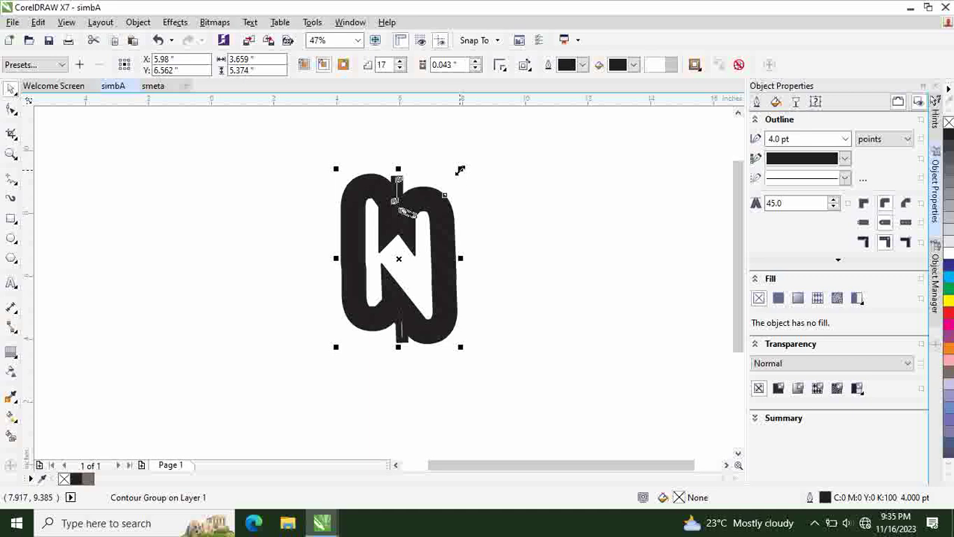
pyautogui.moveTo(460, 170); pyautogui.dragTo(490, 145)
pyautogui.click(521, 186)
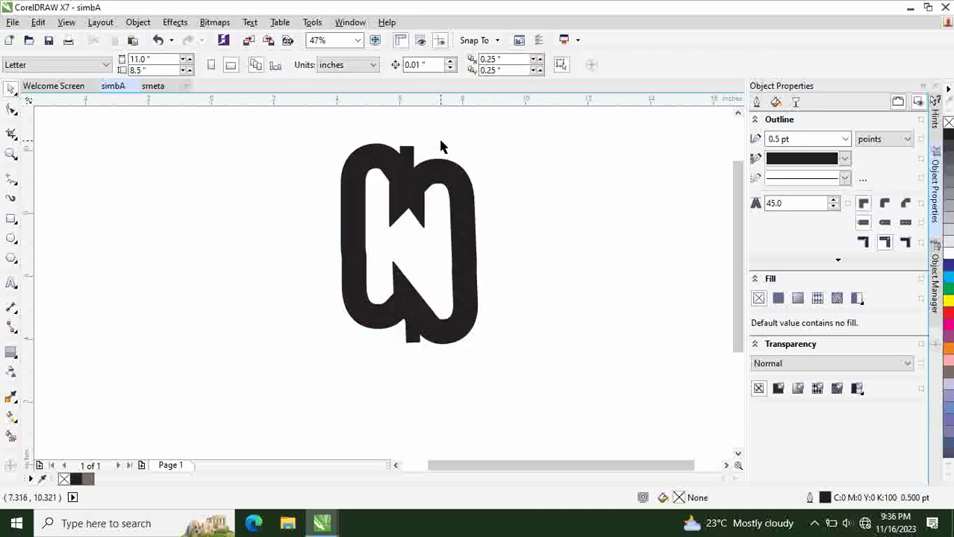
# Change the outline color of the contour group to cyan (C:100 M:0 Y:0 K:0)
pyautogui.click(404, 187)
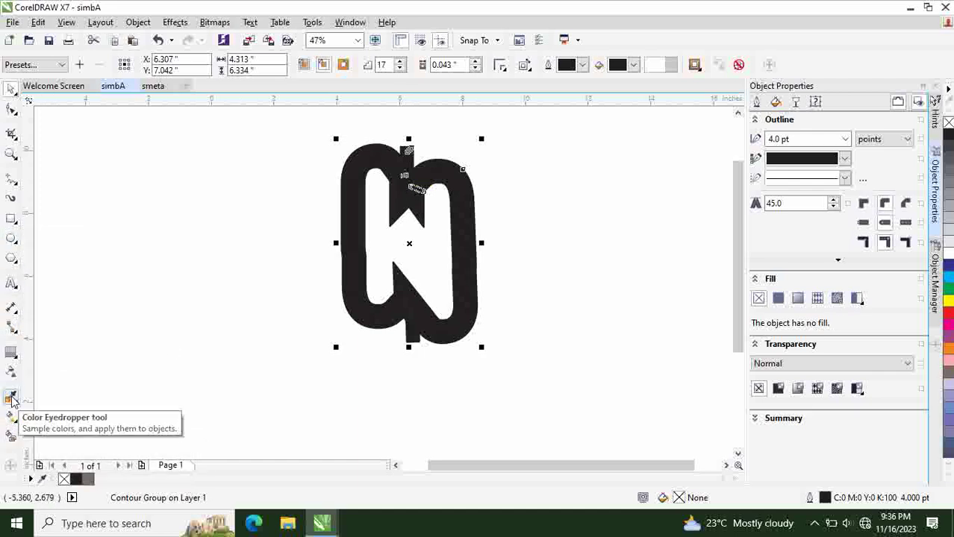
pyautogui.click(845, 159)
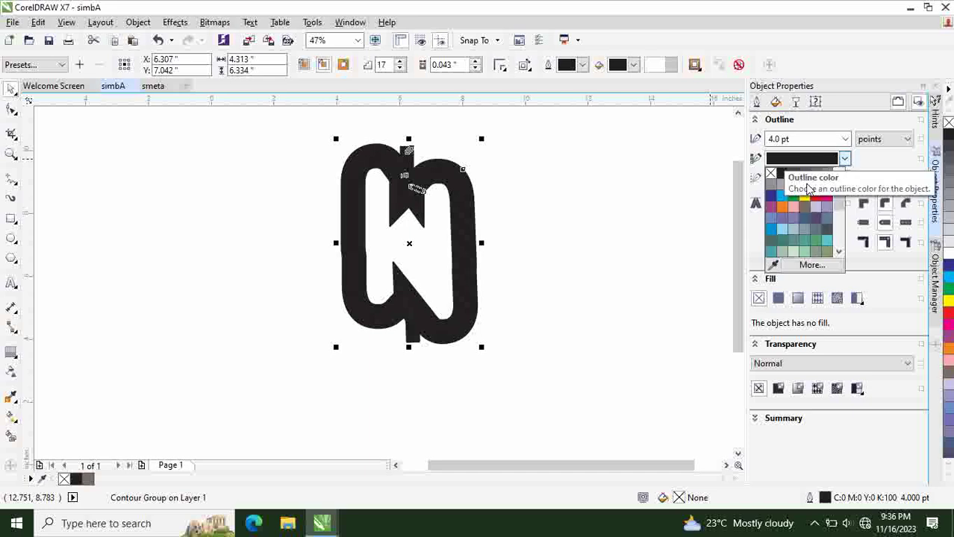
pyautogui.click(783, 197)
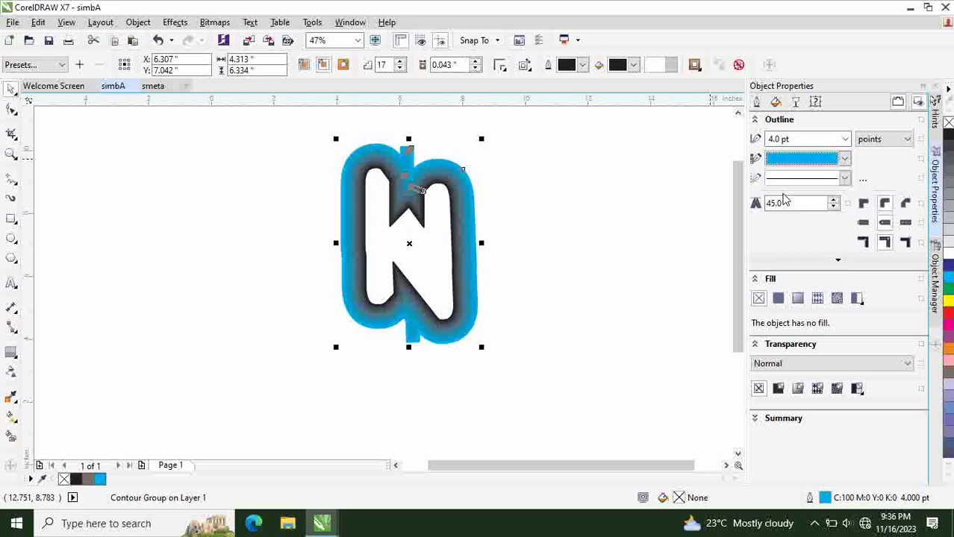
# Try successively lighter gray fills on the contour group, ending with 30% black
pyautogui.click(946, 185)
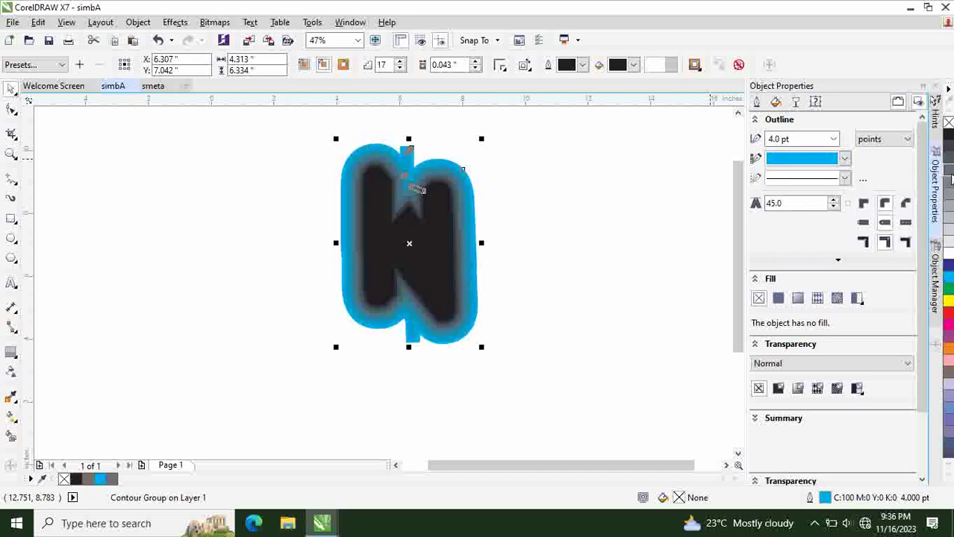
pyautogui.click(947, 200)
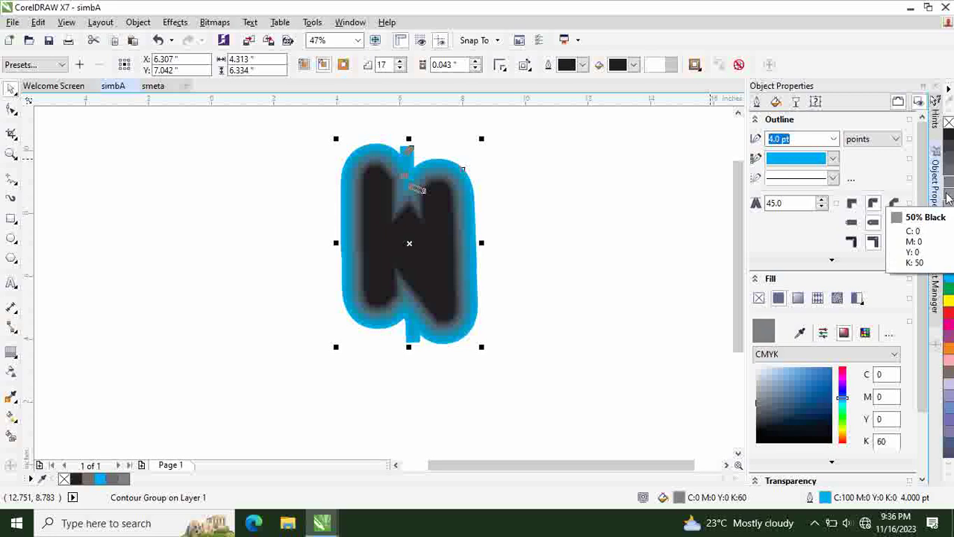
pyautogui.click(946, 215)
pyautogui.click(946, 230)
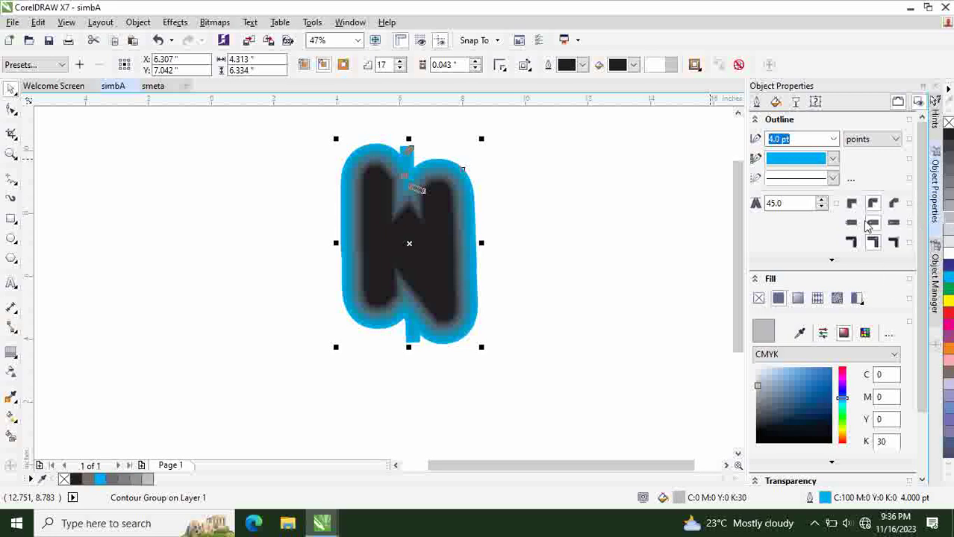
pyautogui.click(606, 256)
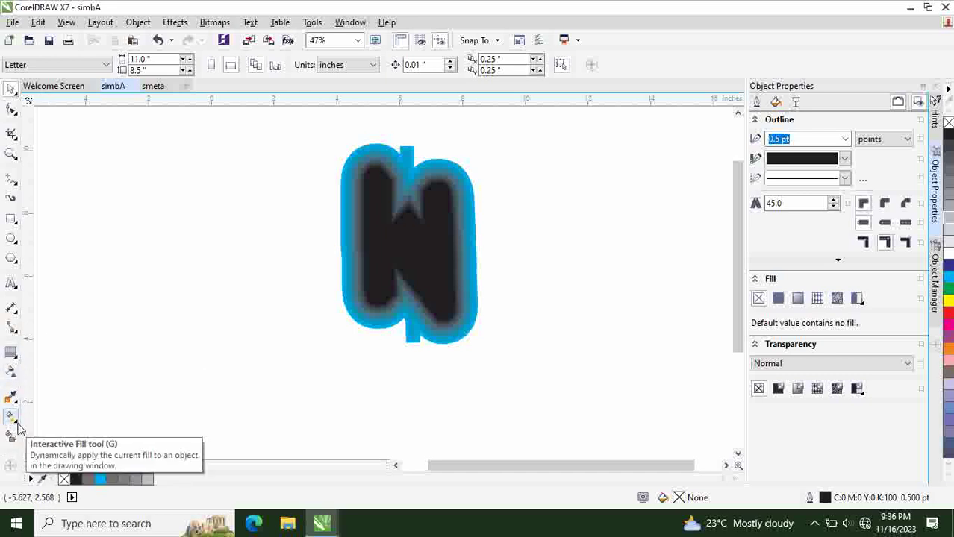
# Create a separate object from the contour group's inner area with Smart Fill and move it to the right of the group
pyautogui.click(17, 421)
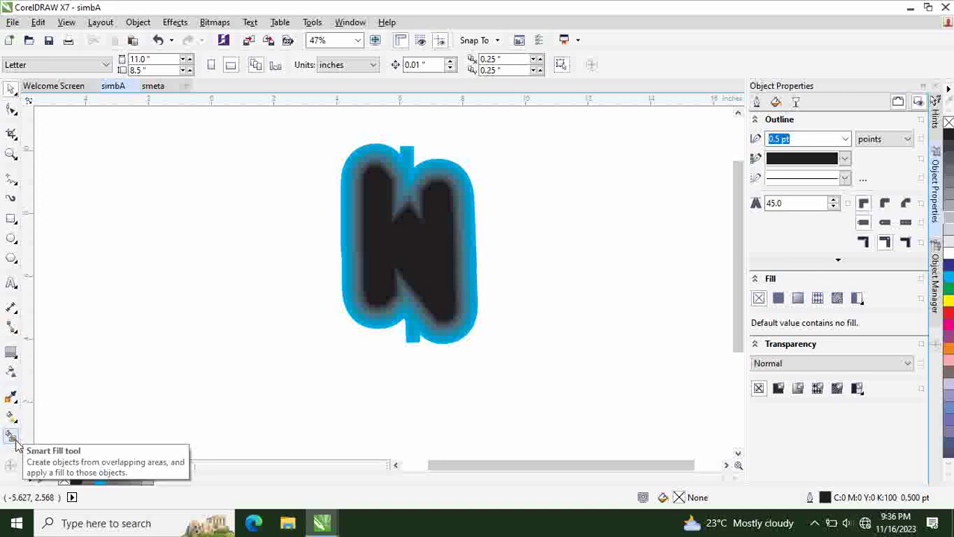
pyautogui.click(11, 437)
pyautogui.click(405, 235)
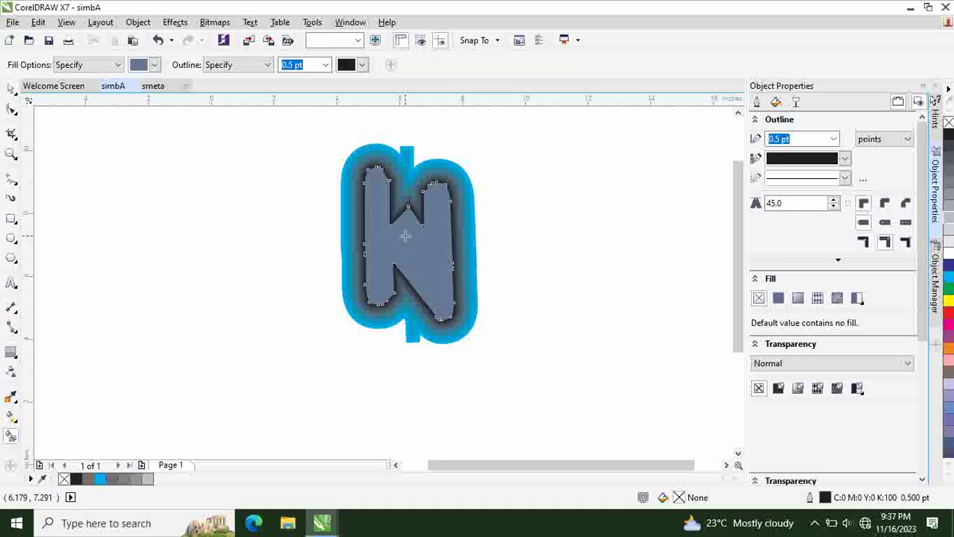
pyautogui.click(10, 90)
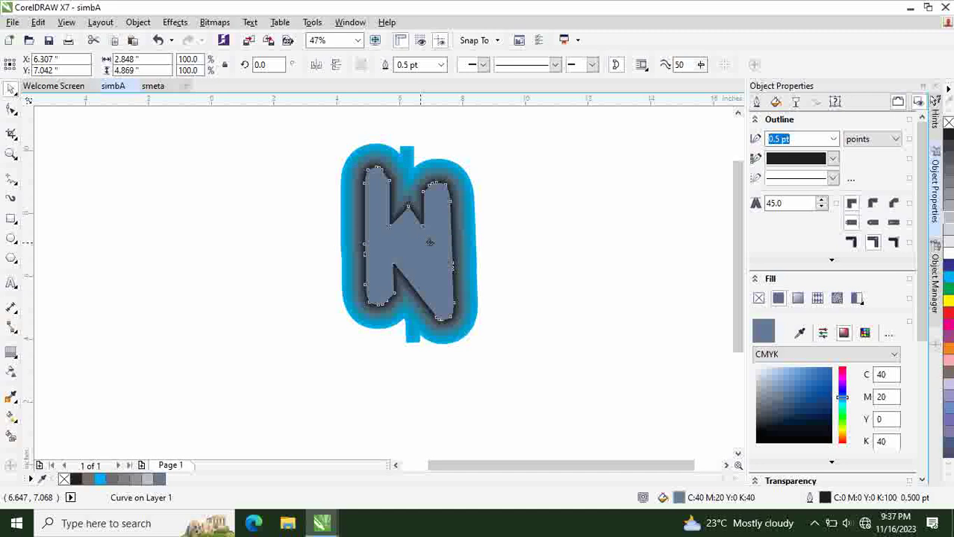
pyautogui.moveTo(429, 242); pyautogui.dragTo(557, 238)
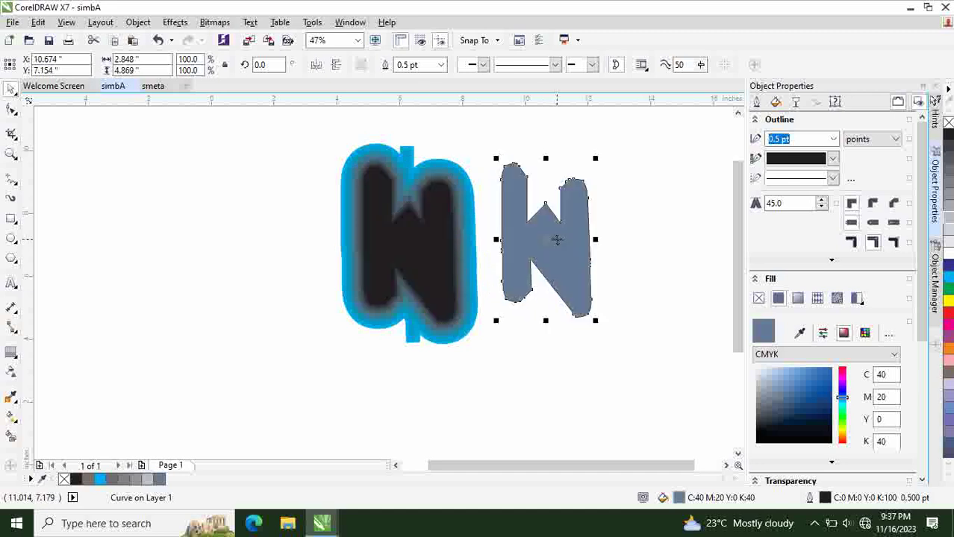
# Rotate the extracted blue-gray shape to about 287.6 degrees
pyautogui.click(557, 239)
pyautogui.moveTo(498, 157); pyautogui.dragTo(599, 187)
pyautogui.click(270, 181)
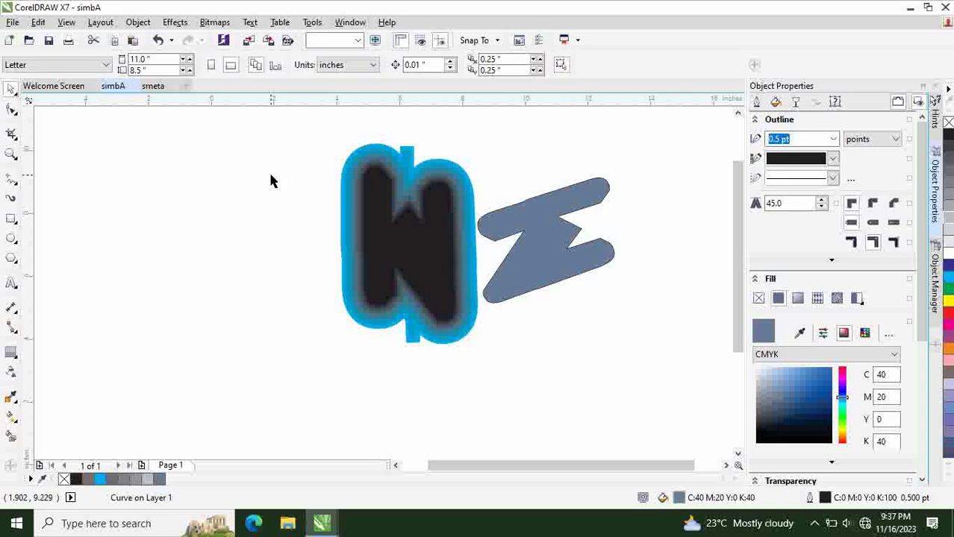
# Move the cyan-outlined contour group about 5 in to the left, away from the rotated shape
pyautogui.click(404, 187)
pyautogui.moveTo(332, 172); pyautogui.dragTo(175, 180)
pyautogui.click(393, 194)
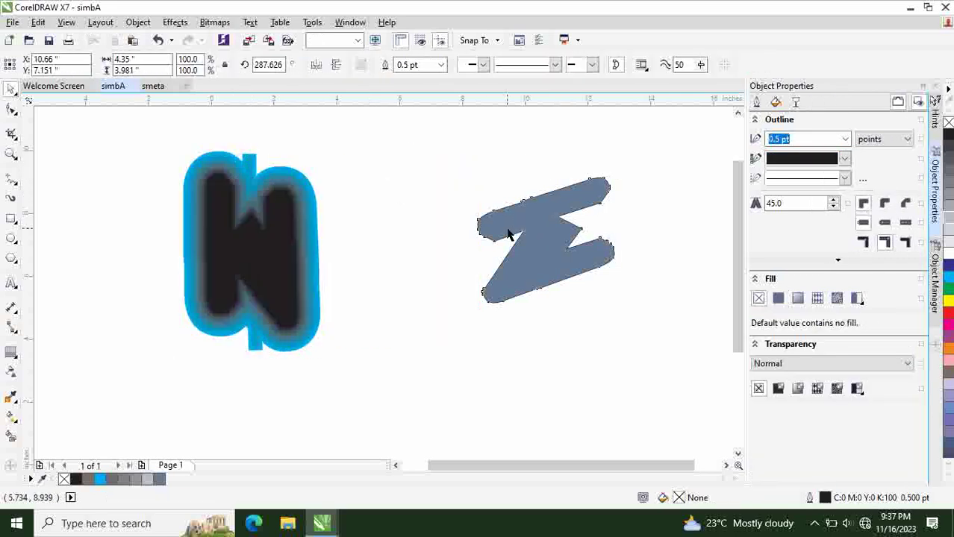
# Set the outline width of the rotated blue-gray shape to 4.0 pt
pyautogui.click(508, 239)
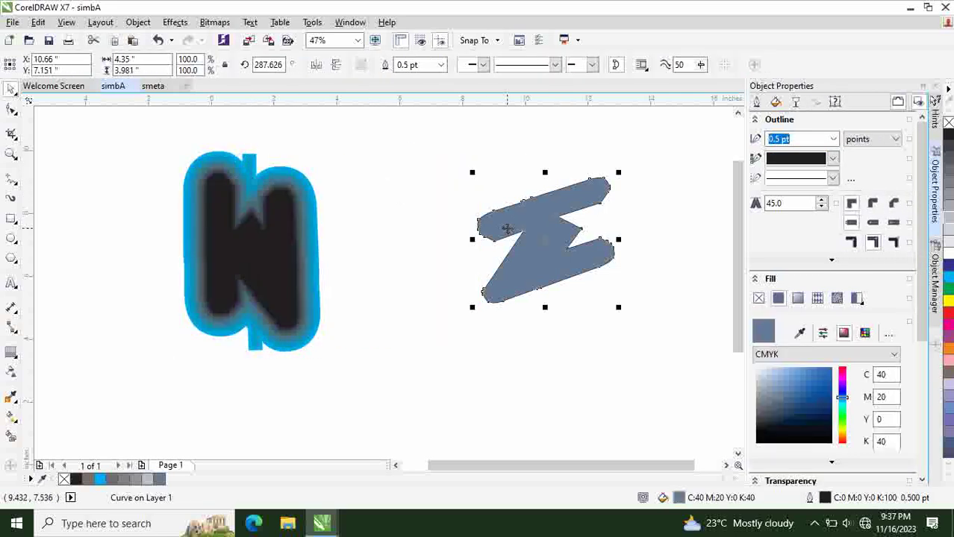
pyautogui.click(834, 140)
pyautogui.click(782, 239)
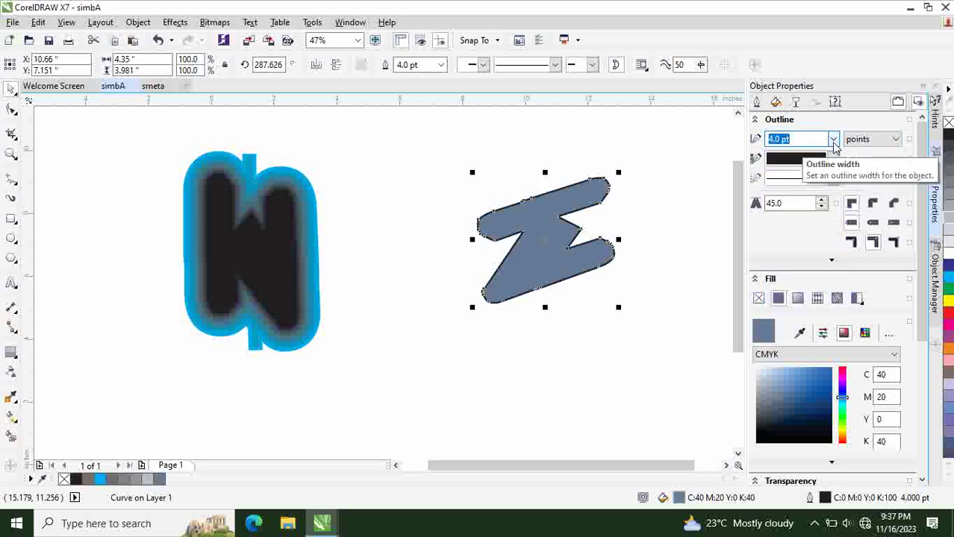
pyautogui.click(635, 241)
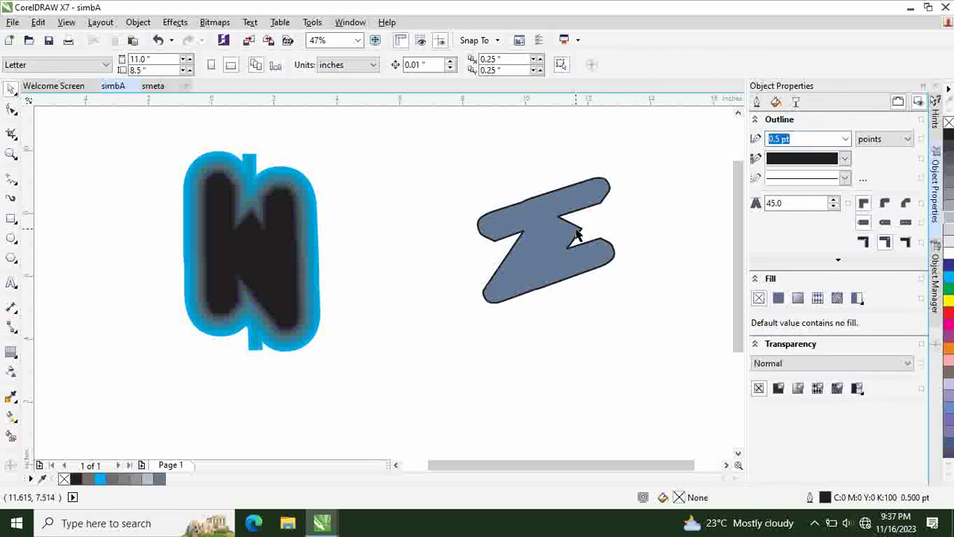
# Apply an inside contour to the rotated blue-gray shape, with 5 steps at an offset of about 0.122 in
pyautogui.click(577, 234)
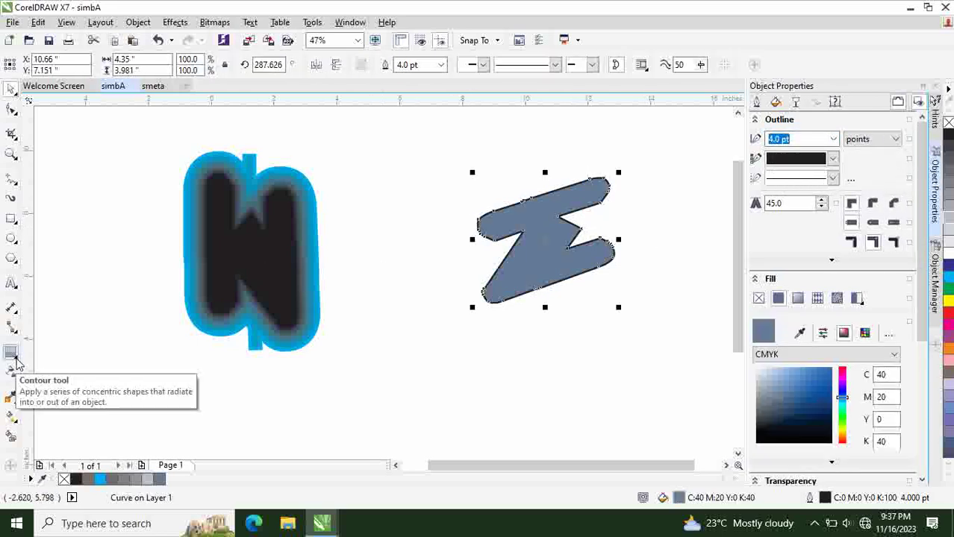
pyautogui.click(11, 354)
pyautogui.click(16, 359)
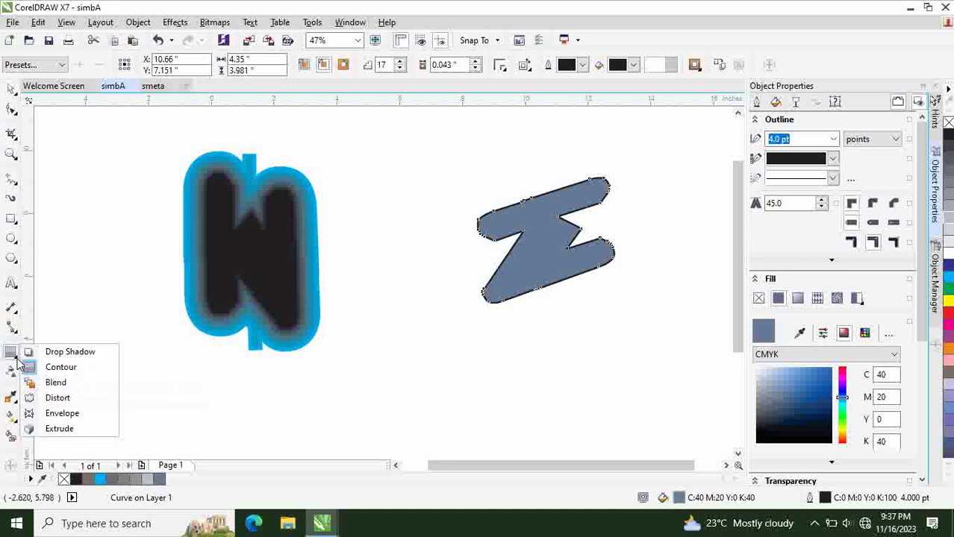
pyautogui.click(61, 367)
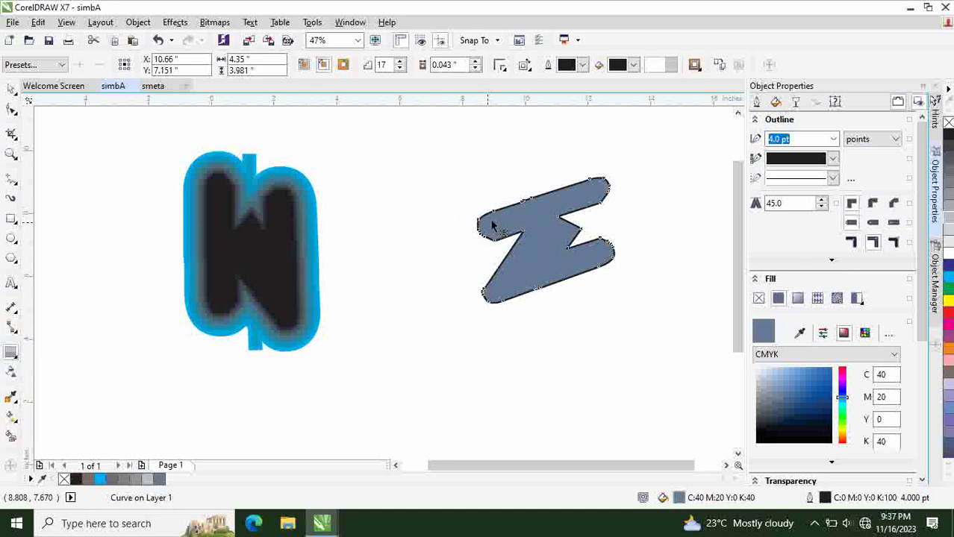
pyautogui.moveTo(489, 219); pyautogui.dragTo(572, 230)
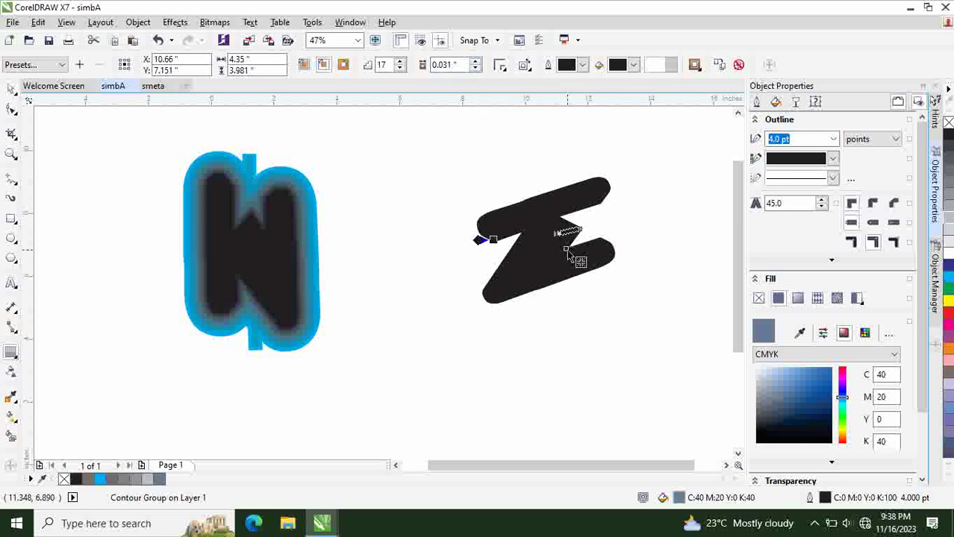
pyautogui.moveTo(618, 230); pyautogui.dragTo(558, 240)
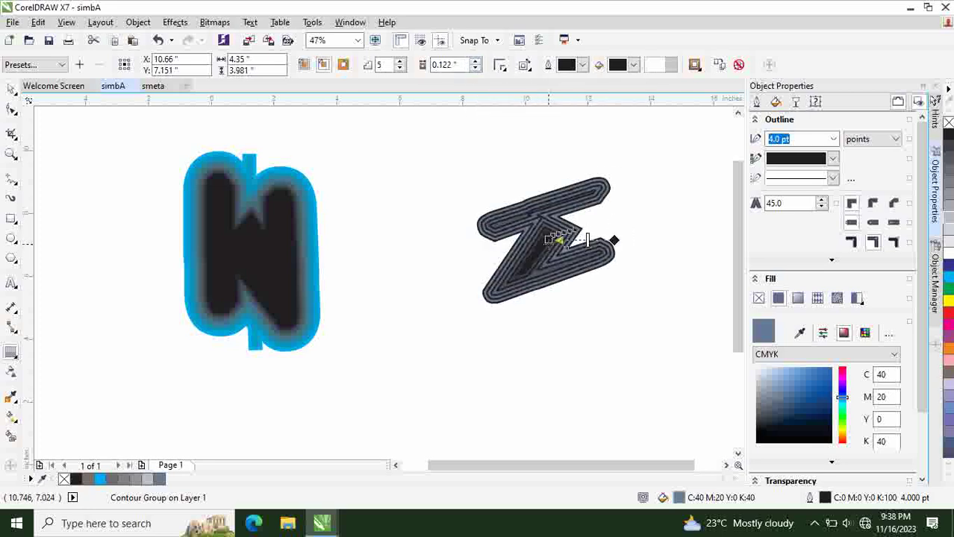
# Reduce the contour offset of the rotated shape to 0.062 in and raise its contour steps to 9
pyautogui.click(400, 67)
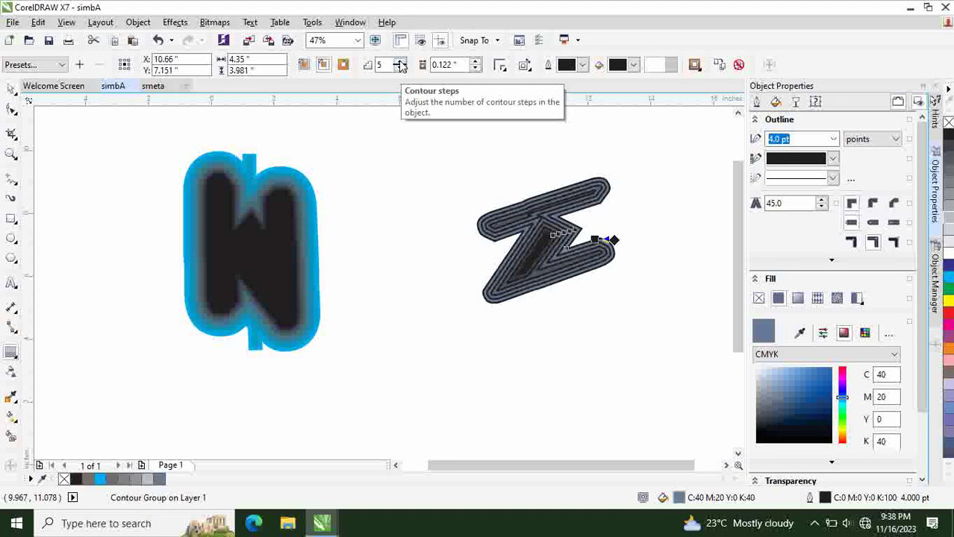
pyautogui.click(401, 67)
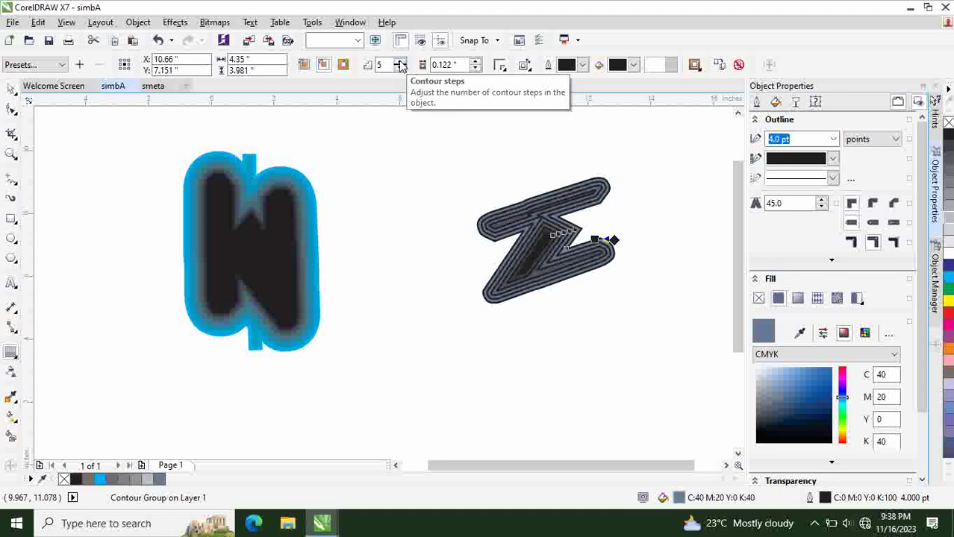
pyautogui.click(475, 69)
pyautogui.click(475, 69)
pyautogui.click(475, 69)
pyautogui.click(475, 69)
pyautogui.click(474, 69)
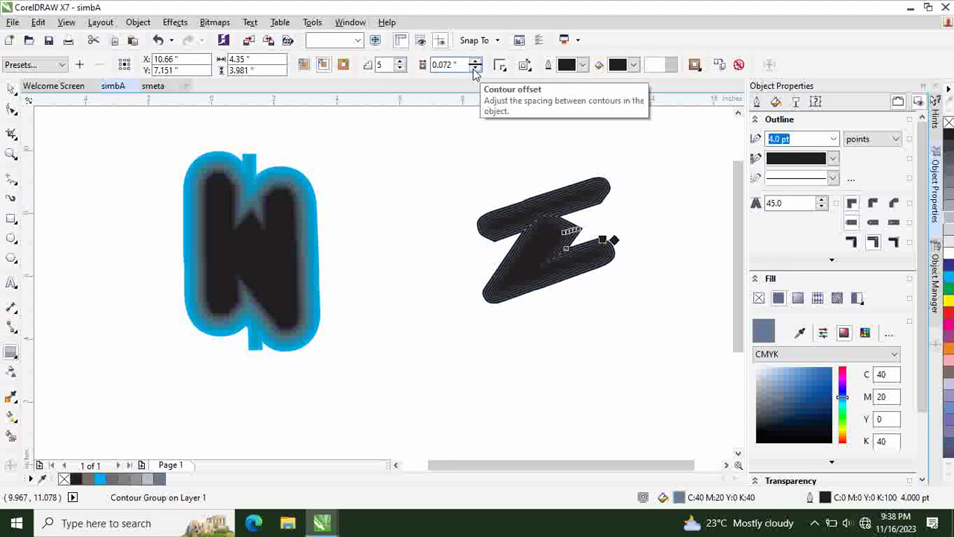
pyautogui.click(474, 69)
pyautogui.click(401, 61)
pyautogui.click(401, 62)
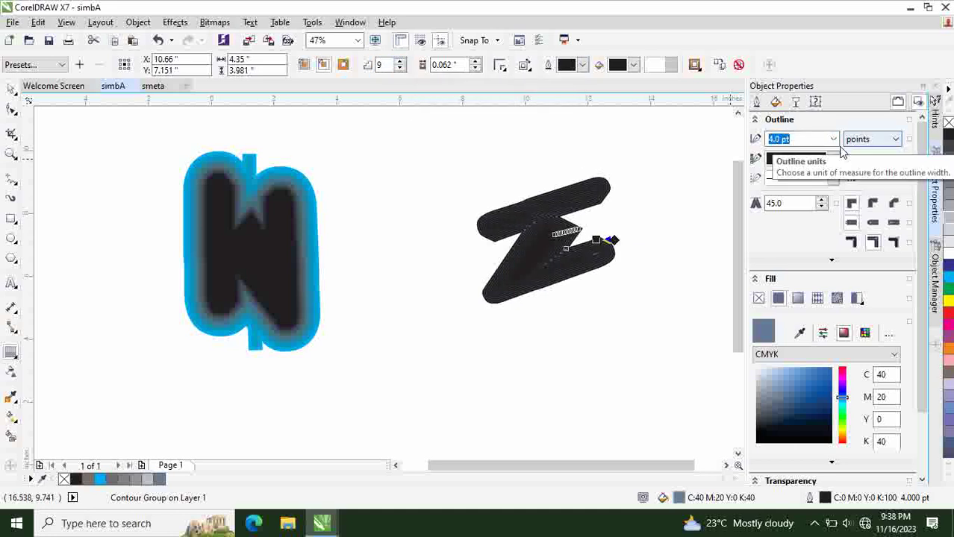
# Move the rotated contour group about 4.8 in to the left, beside the cyan-outlined group
pyautogui.click(11, 88)
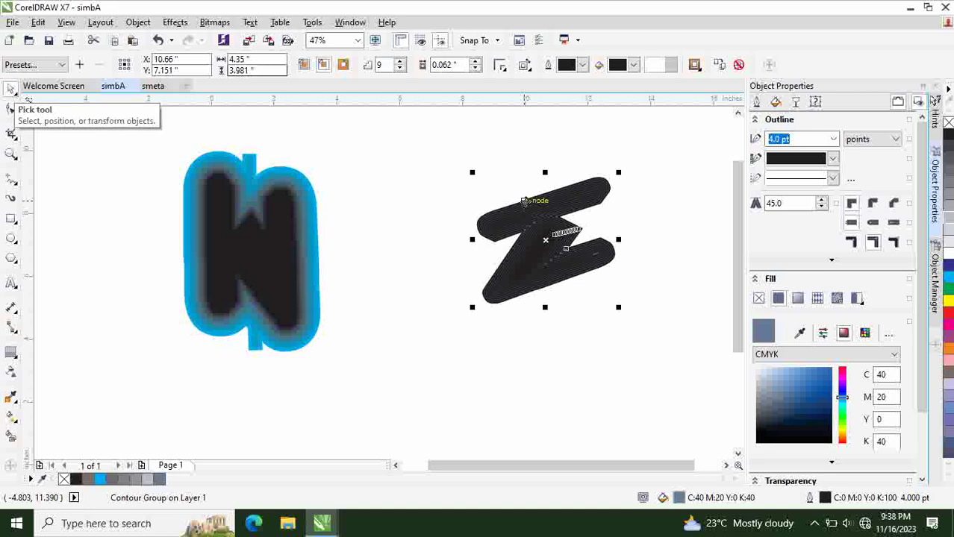
pyautogui.click(487, 155)
pyautogui.moveTo(544, 256); pyautogui.dragTo(391, 235)
pyautogui.click(519, 264)
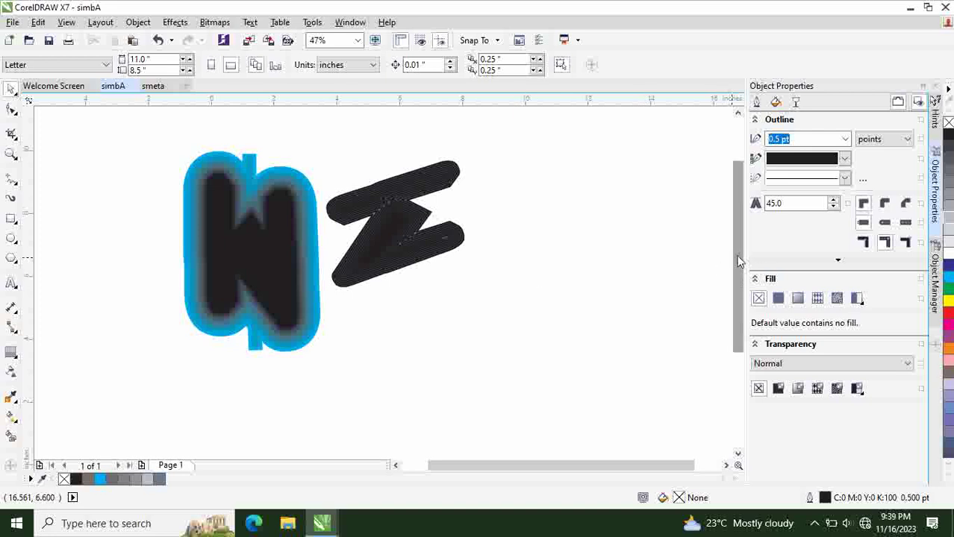
# Try a 70% black fill and then a white fill on the rotated contour group
pyautogui.moveTo(739, 262); pyautogui.dragTo(741, 248)
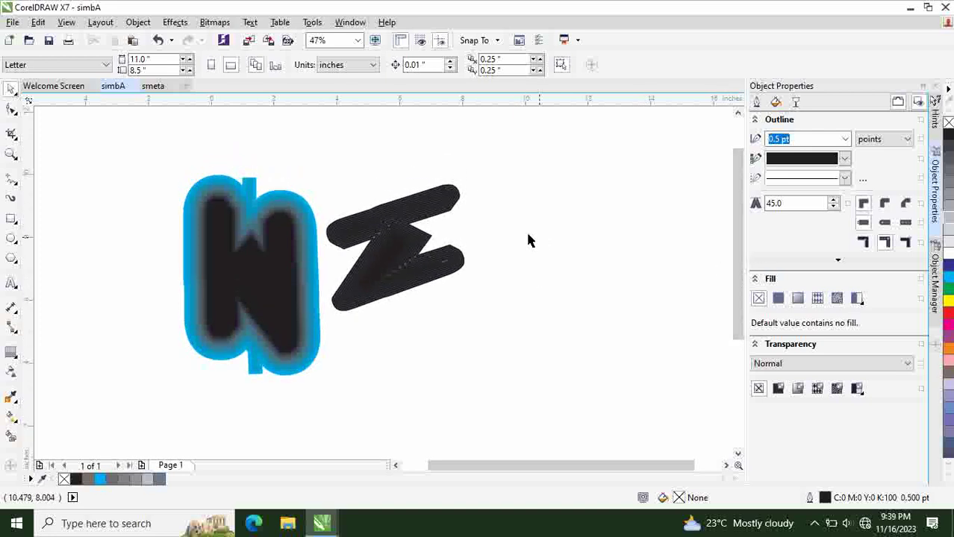
pyautogui.click(411, 239)
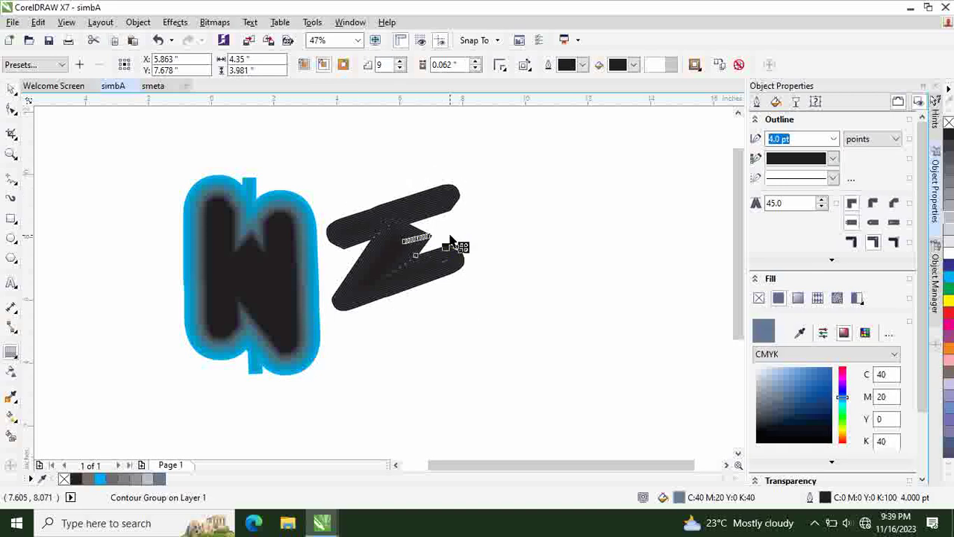
pyautogui.click(462, 261)
pyautogui.click(12, 90)
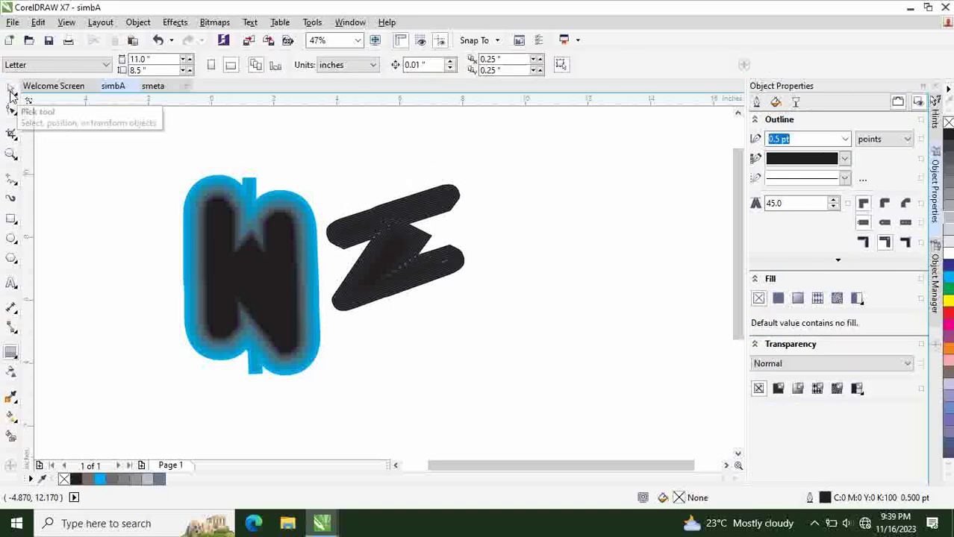
pyautogui.click(412, 239)
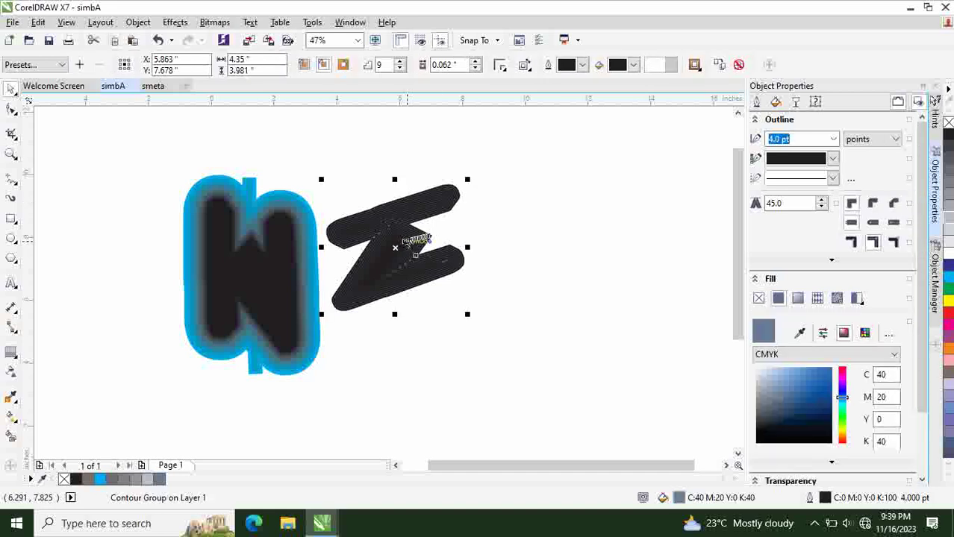
pyautogui.click(946, 176)
pyautogui.click(946, 247)
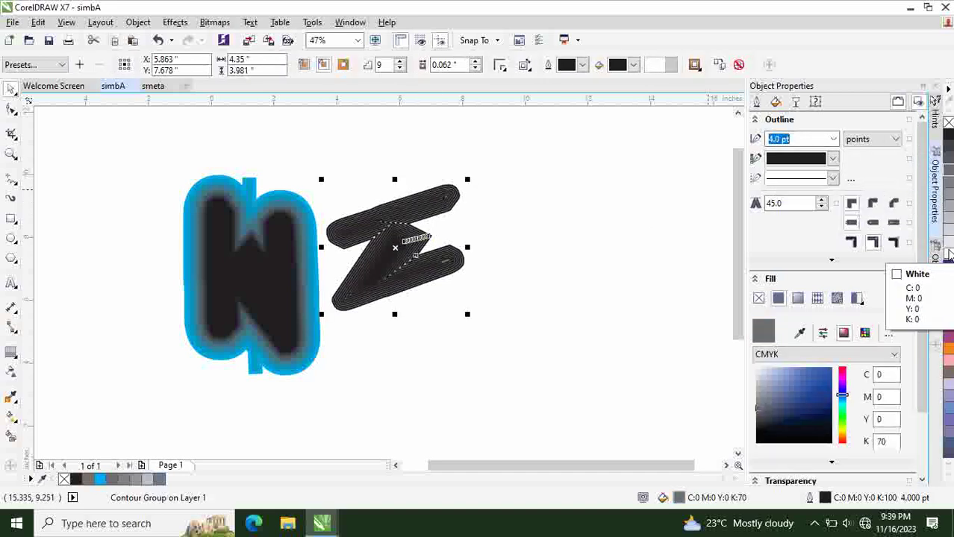
# Try blue-gray and 40% black outline colors on the rotated contour group, ending with light cyan (C:40 M:0 Y:0 K:0)
pyautogui.click(834, 159)
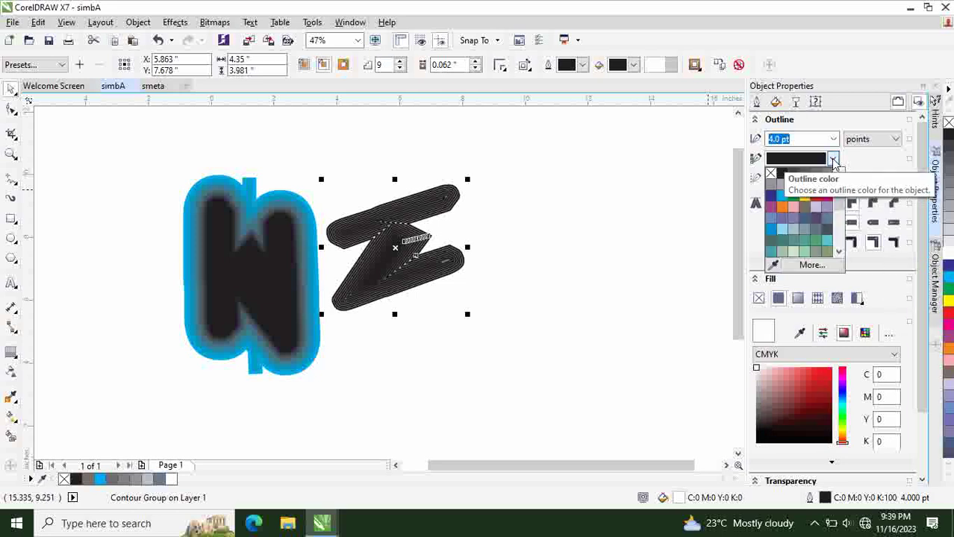
pyautogui.click(805, 219)
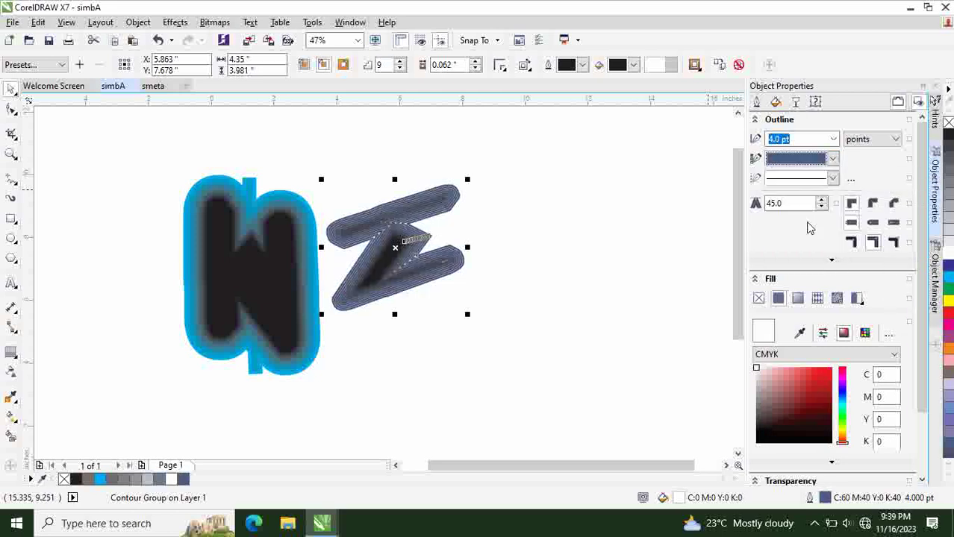
pyautogui.click(833, 160)
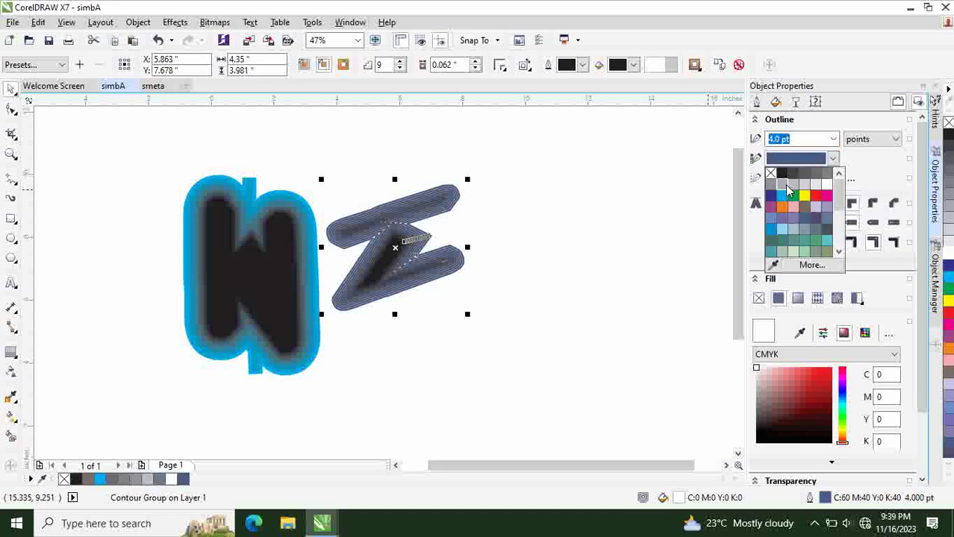
pyautogui.click(790, 190)
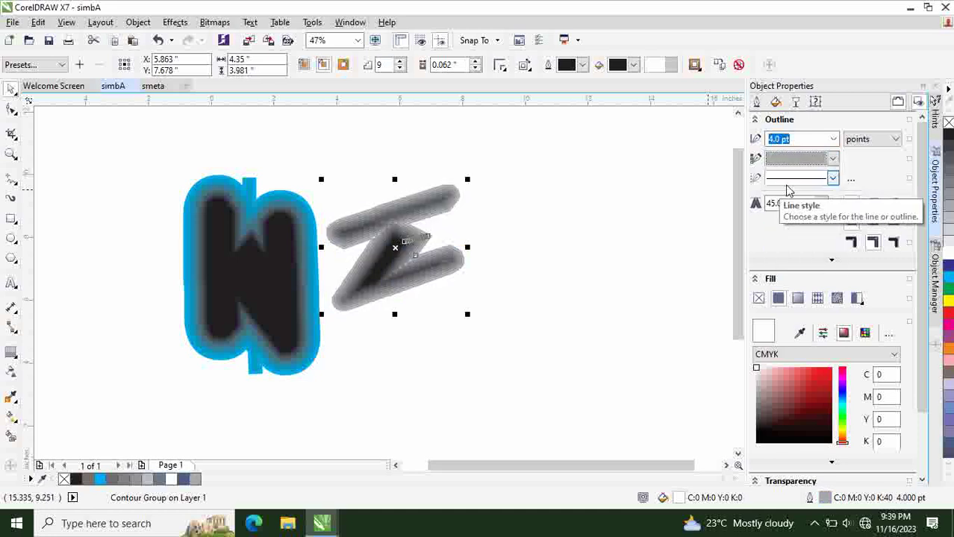
pyautogui.click(834, 160)
pyautogui.click(784, 232)
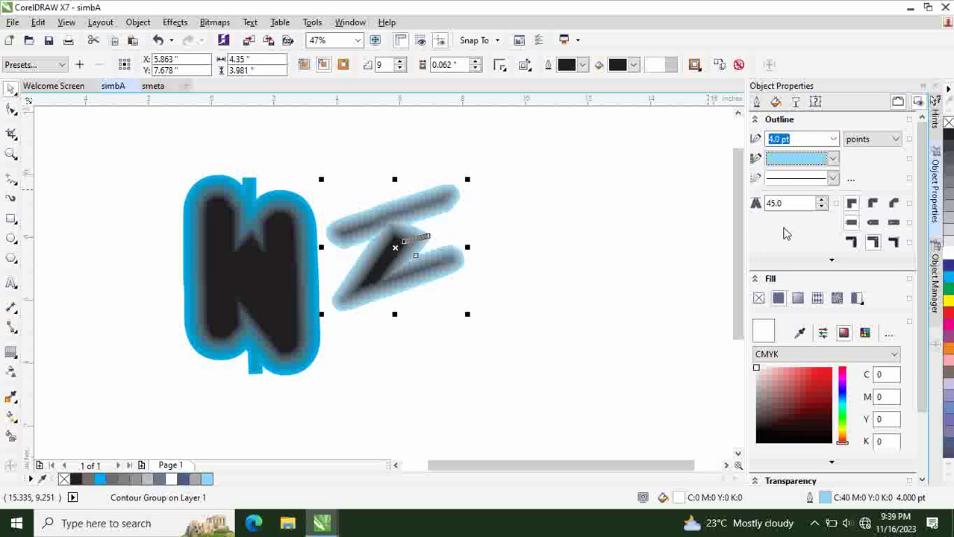
# Fill the rotated contour group with pink (C:0 M:40 Y:20 K:0) and set its outline width to 36 pt
pyautogui.click(948, 277)
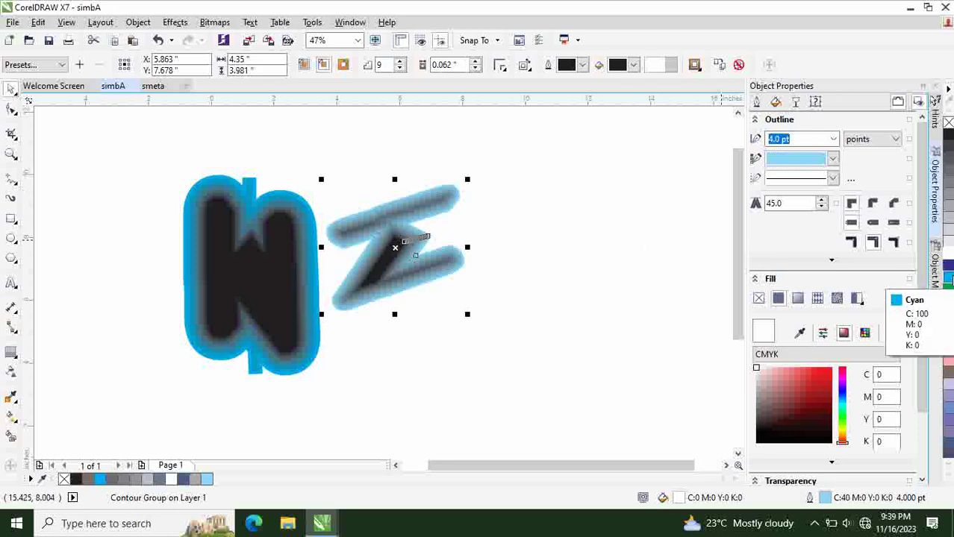
pyautogui.click(946, 359)
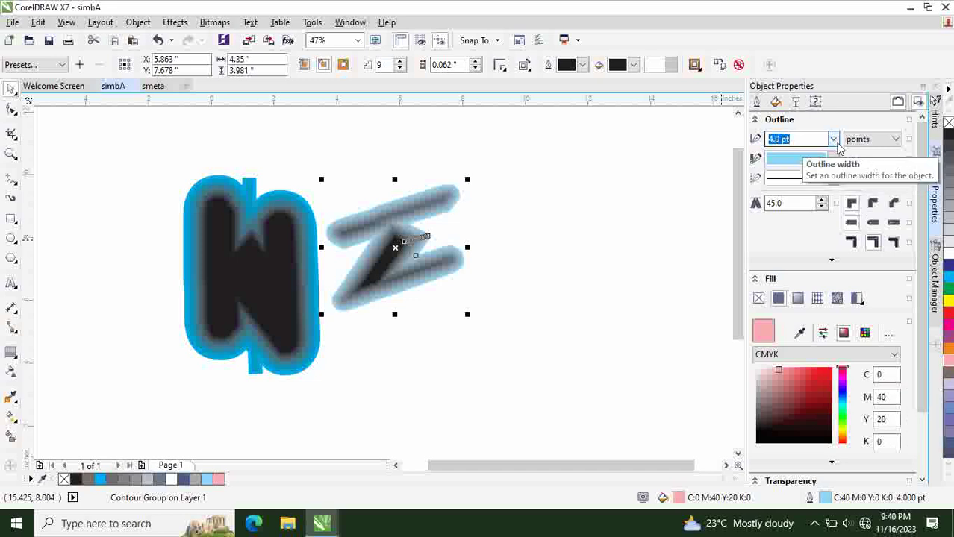
pyautogui.click(834, 139)
pyautogui.click(776, 300)
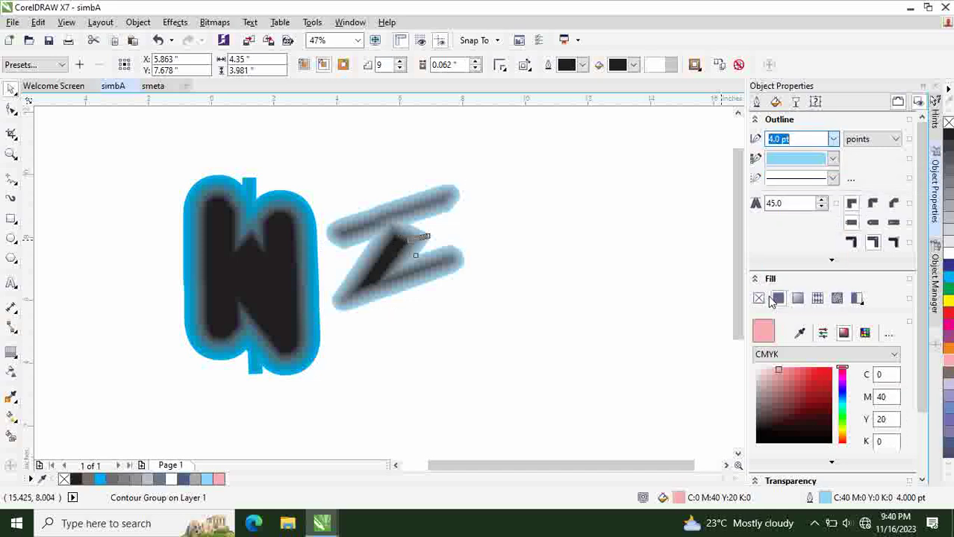
pyautogui.click(579, 230)
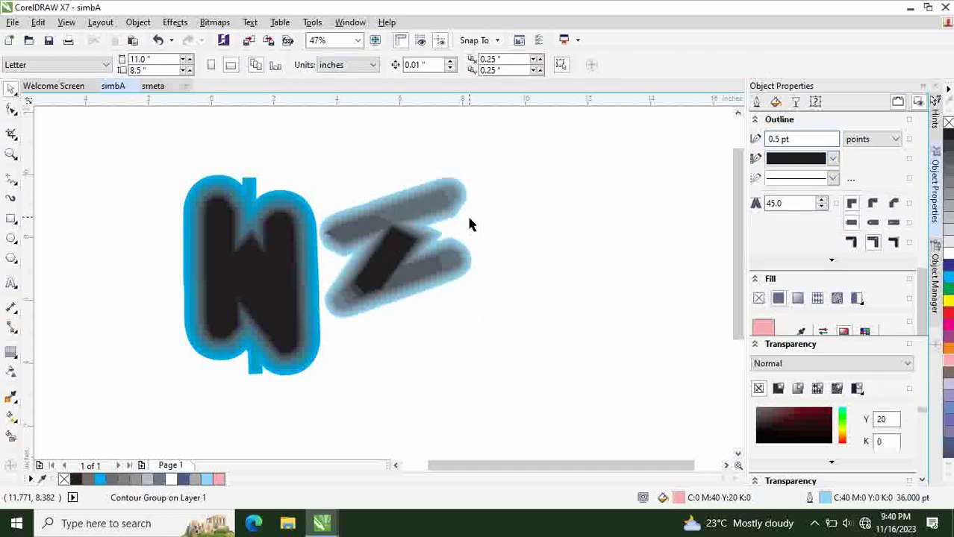
pyautogui.click(409, 243)
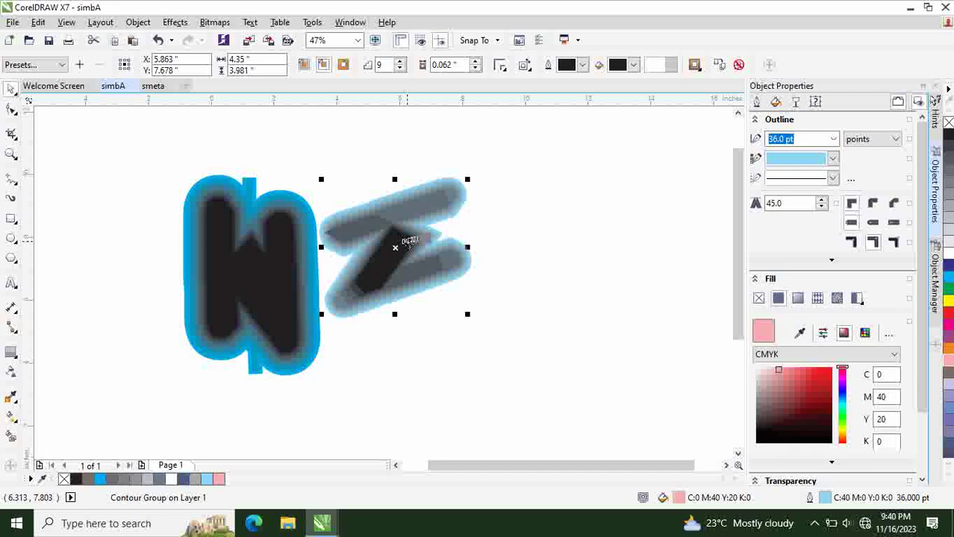
pyautogui.click(273, 145)
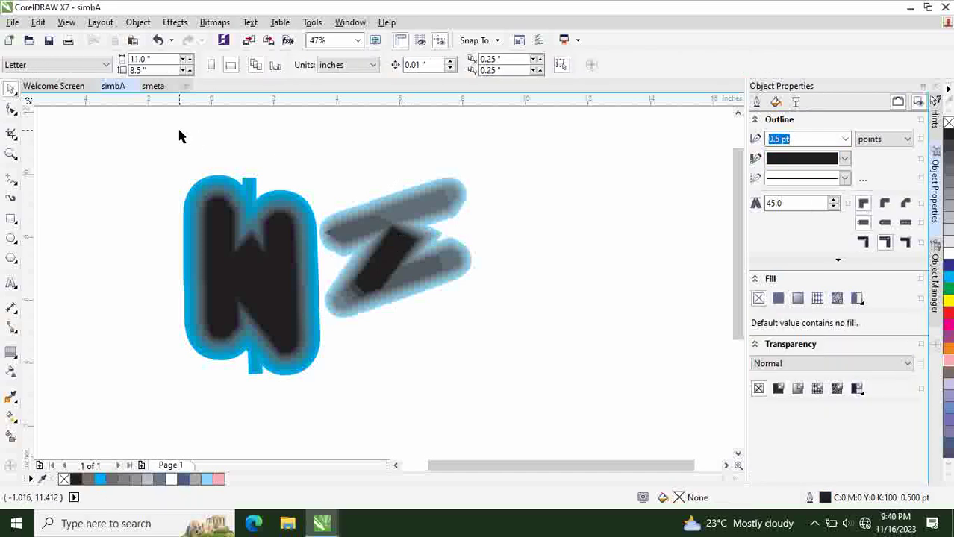
# Select both contour groups together
pyautogui.moveTo(155, 121); pyautogui.dragTo(489, 401)
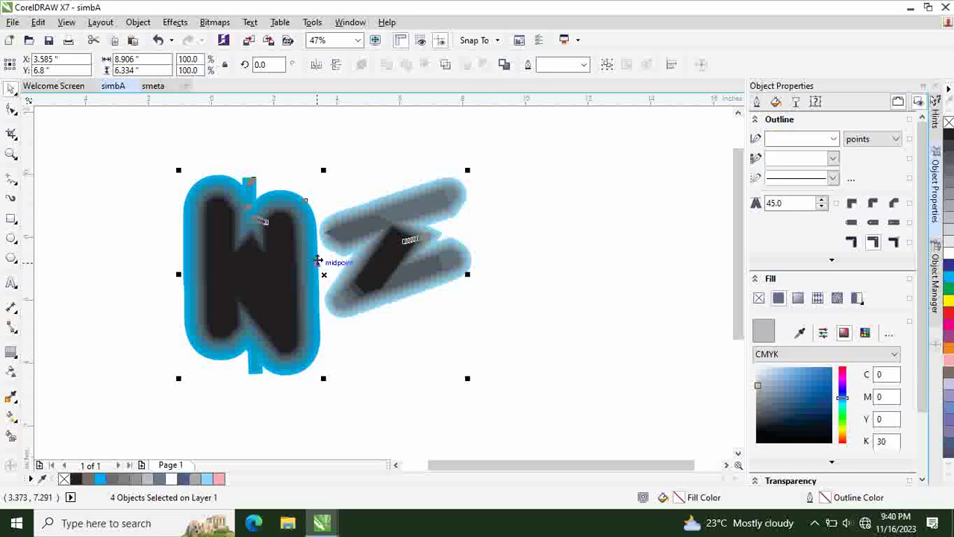
pyautogui.rightClick(318, 262)
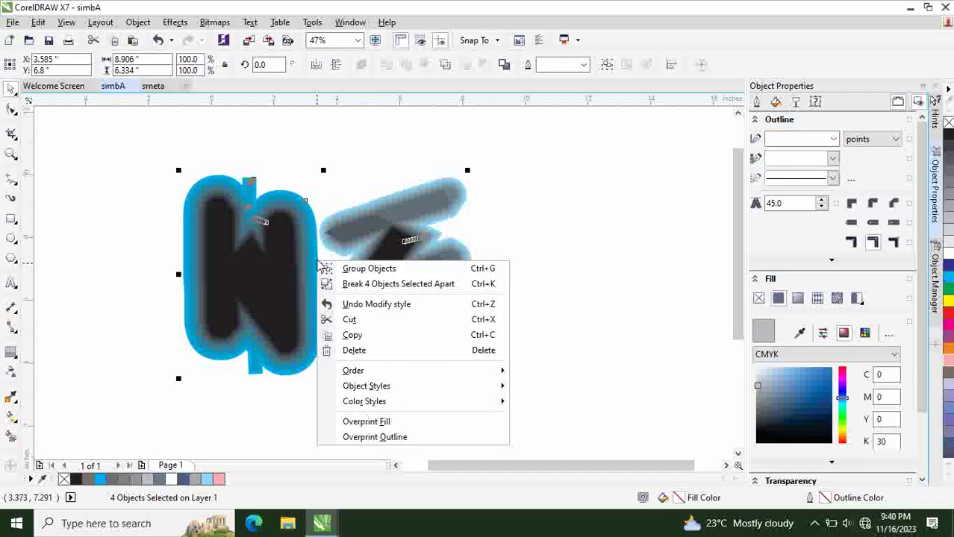
pyautogui.click(420, 143)
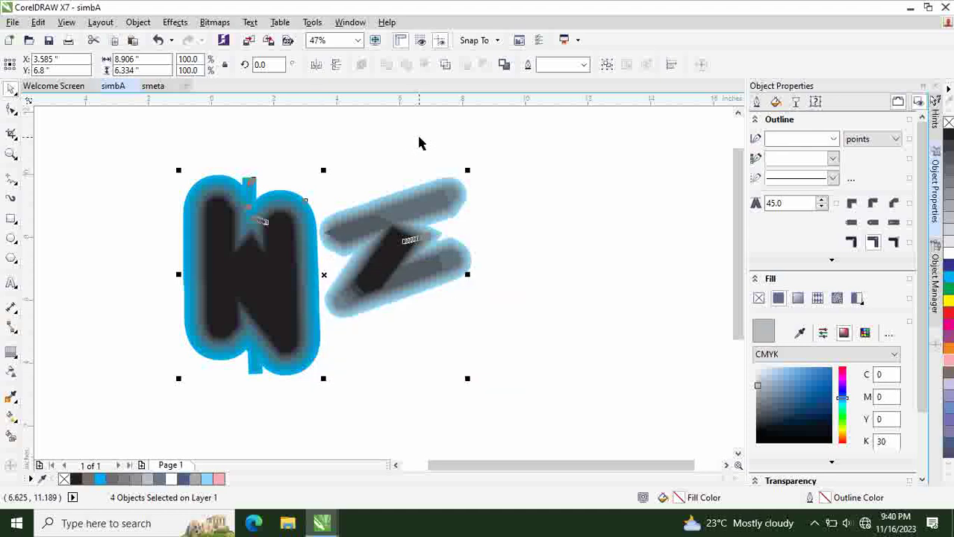
# Move the rotated contour group left until it slightly overlaps the upright contour group
pyautogui.click(421, 134)
pyautogui.click(403, 230)
pyautogui.click(402, 230)
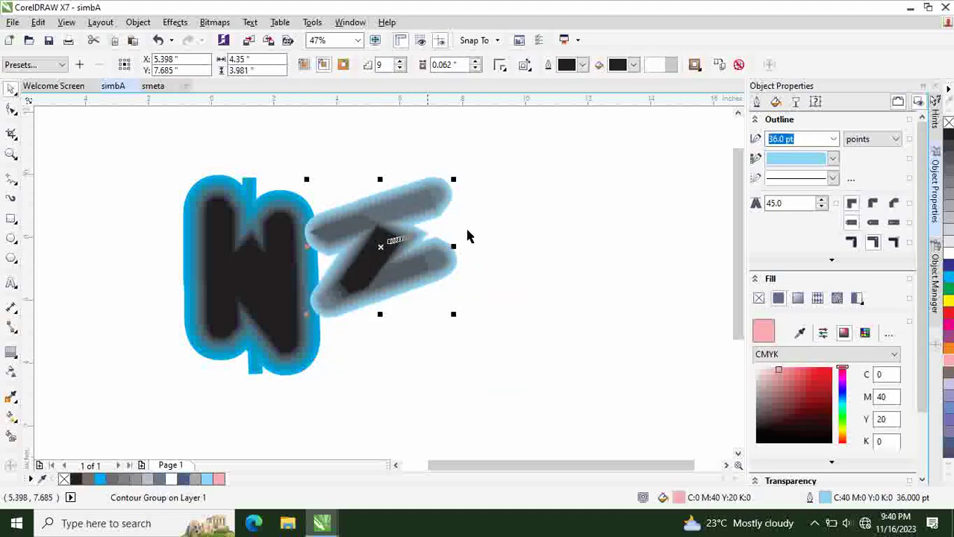
pyautogui.click(549, 225)
# Create a boundary around both contour groups and place the resulting outline beside them
pyautogui.moveTo(123, 124); pyautogui.dragTo(485, 413)
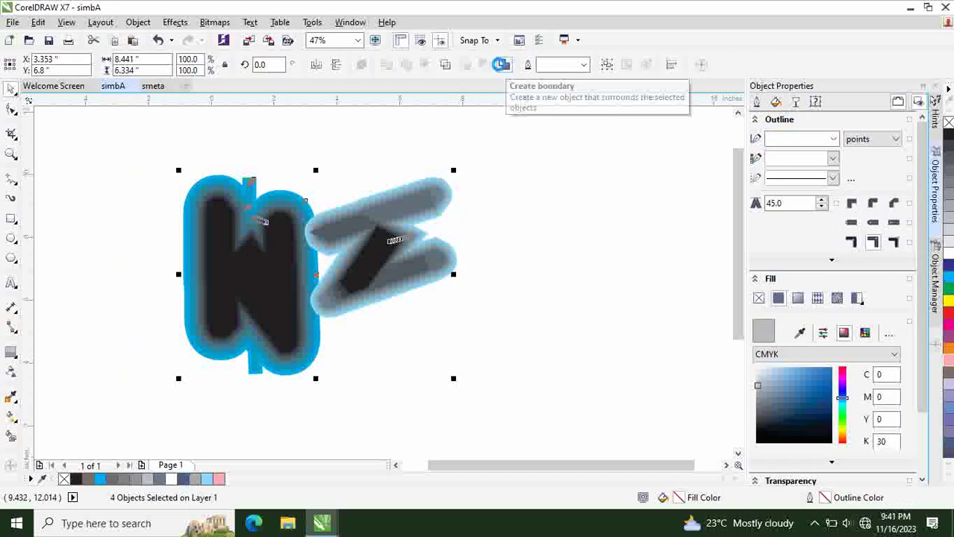
pyautogui.click(504, 67)
pyautogui.moveTo(321, 216); pyautogui.dragTo(599, 217)
pyautogui.click(615, 183)
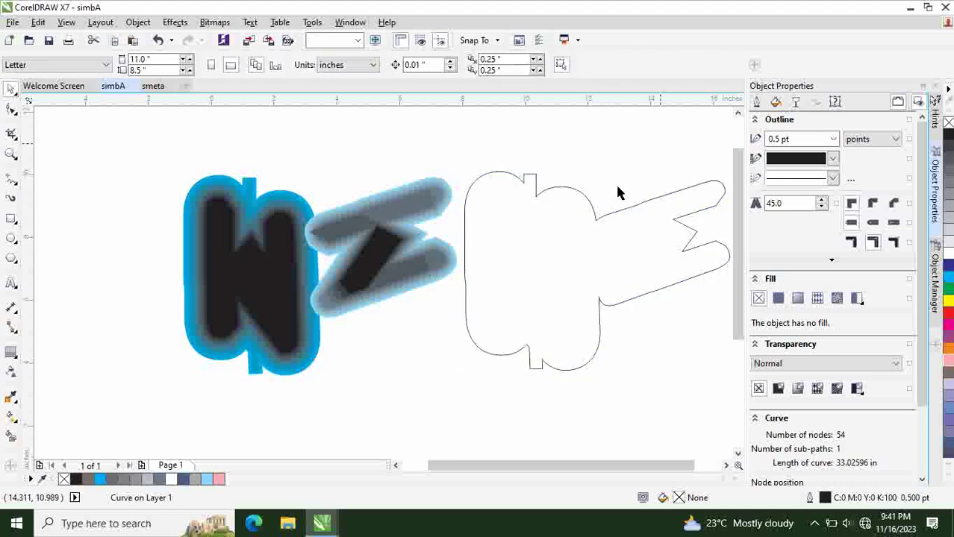
# Copy the boundary curve into a new Letter landscape document with default settings and centre it on the page
pyautogui.click(590, 210)
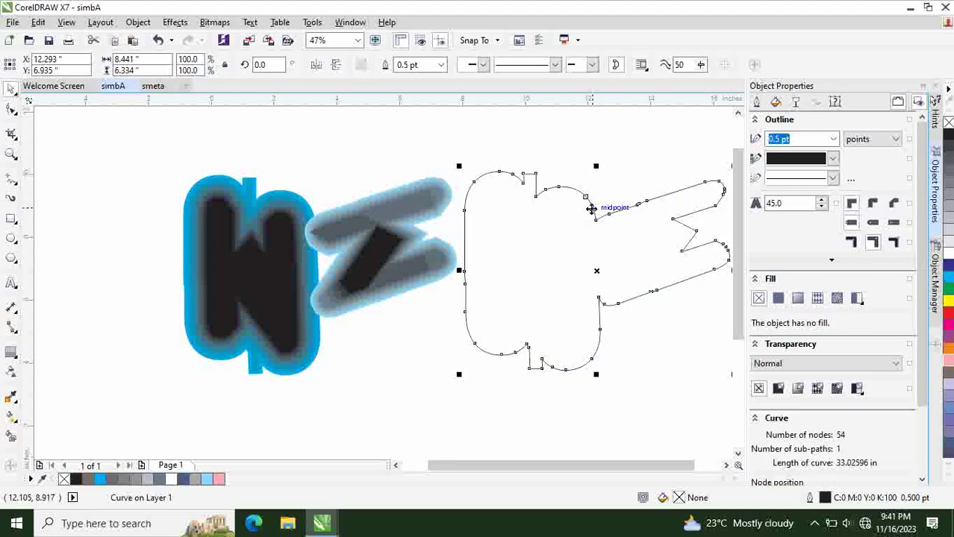
pyautogui.rightClick(591, 212)
pyautogui.click(635, 284)
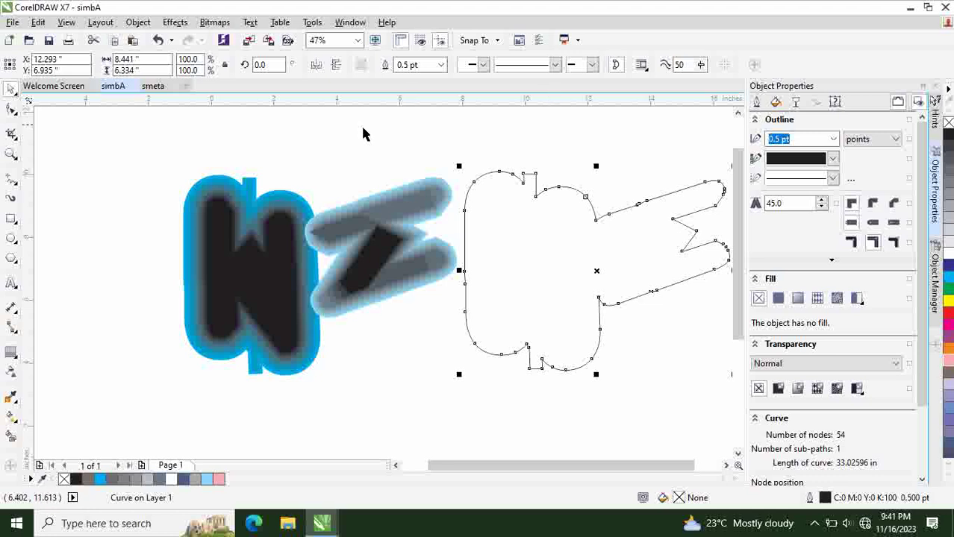
pyautogui.hotkey('ctrl', 'n')
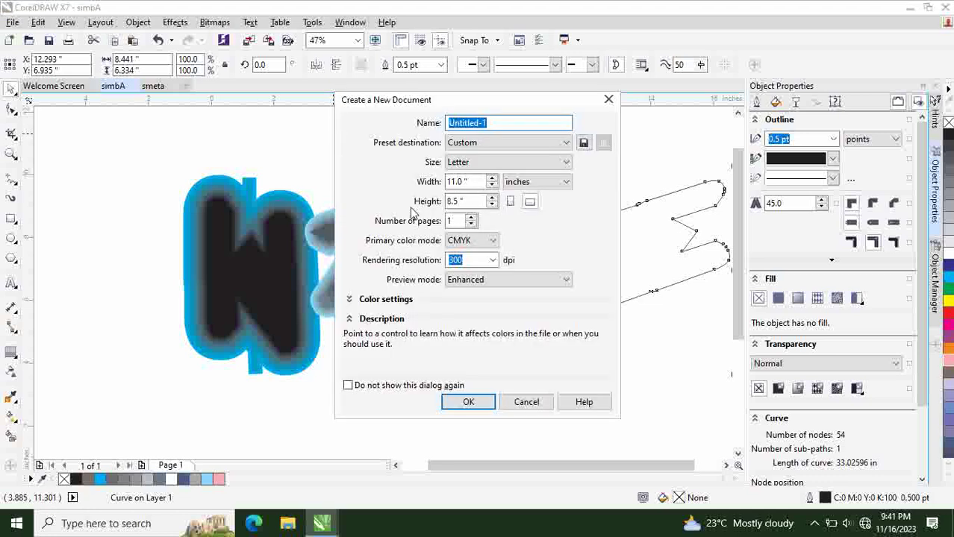
pyautogui.click(471, 400)
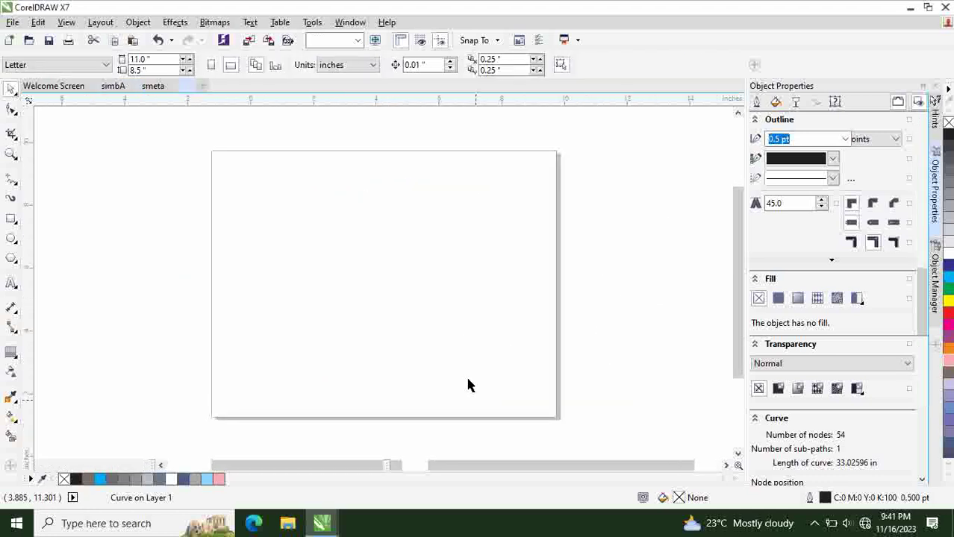
pyautogui.hotkey('ctrl', 'v')
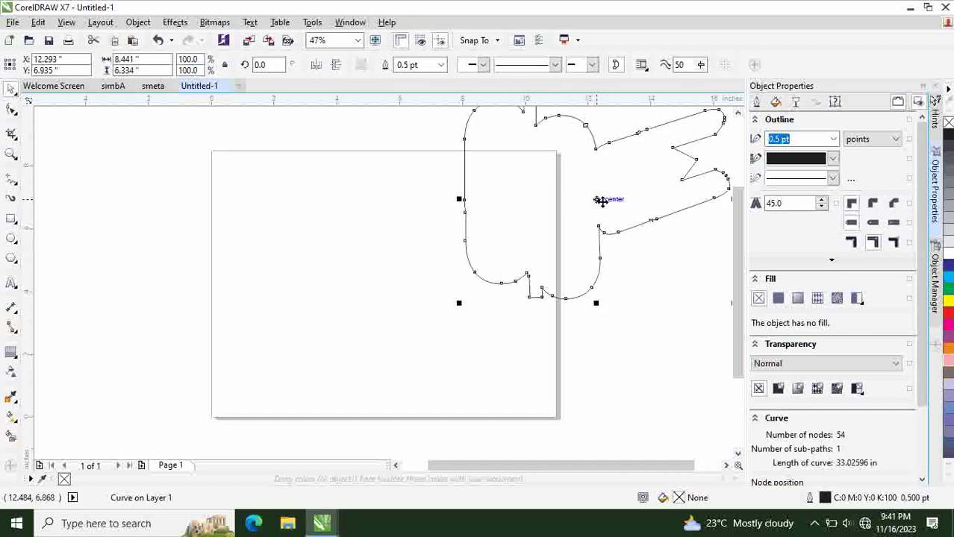
pyautogui.moveTo(601, 200); pyautogui.dragTo(412, 284)
pyautogui.click(562, 160)
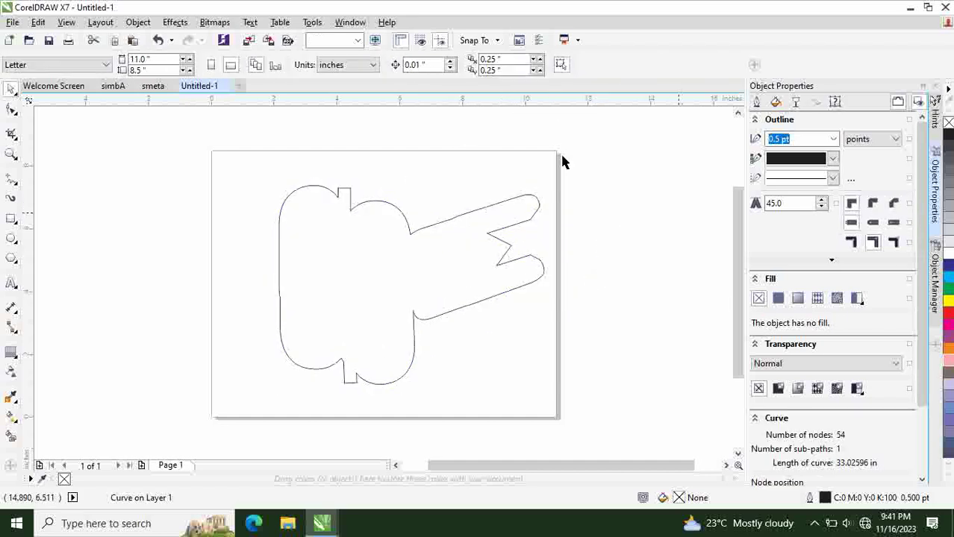
# Return to the simbA document and delete the boundary curve there
pyautogui.click(153, 87)
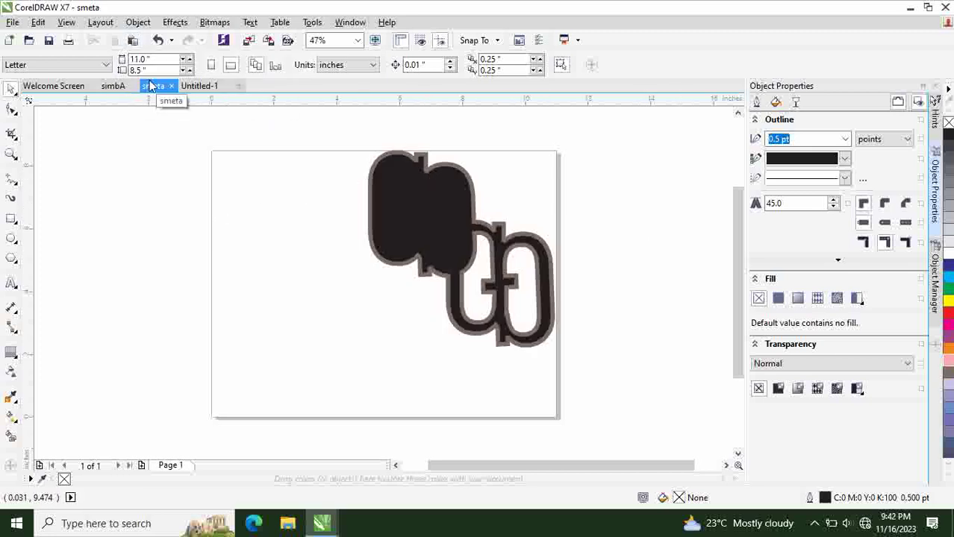
pyautogui.click(110, 86)
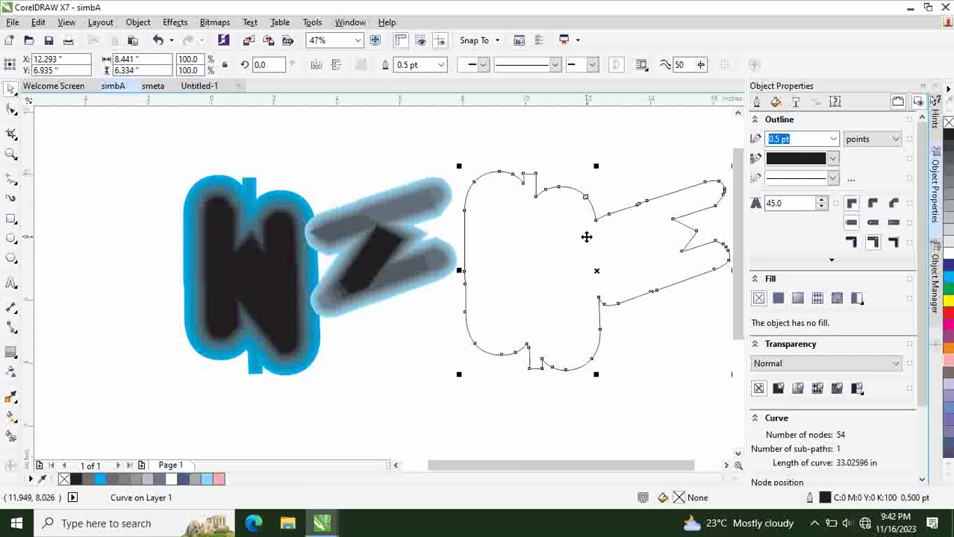
pyautogui.press('Delete')
# Copy the rotated contour group and create a new Letter document named "E smeta"
pyautogui.click(381, 239)
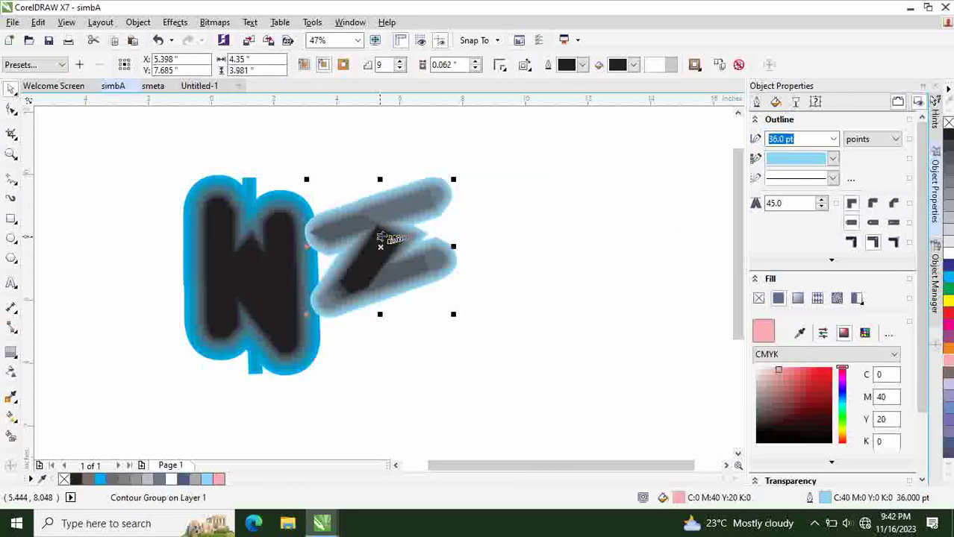
pyautogui.rightClick(381, 239)
pyautogui.click(424, 309)
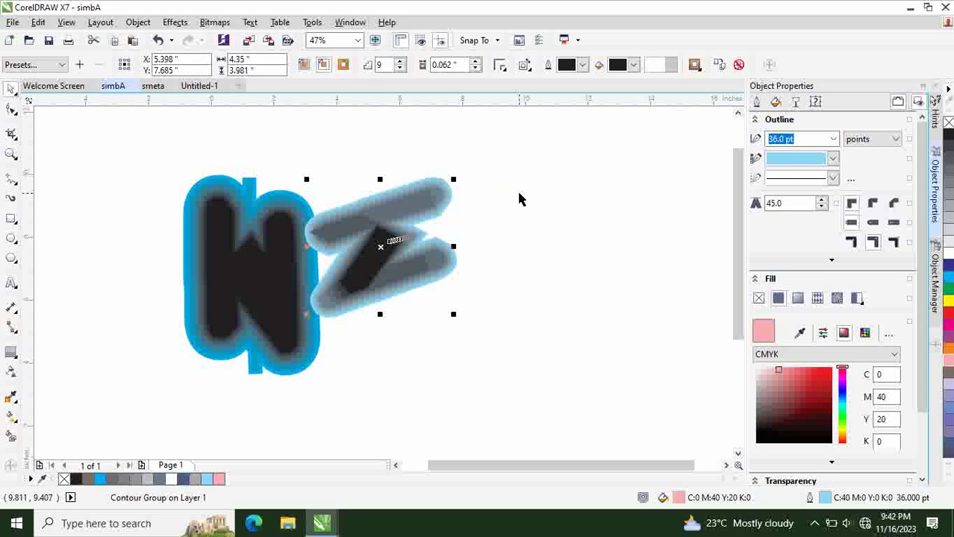
pyautogui.hotkey('ctrl', 'n')
pyautogui.write('E smeta')
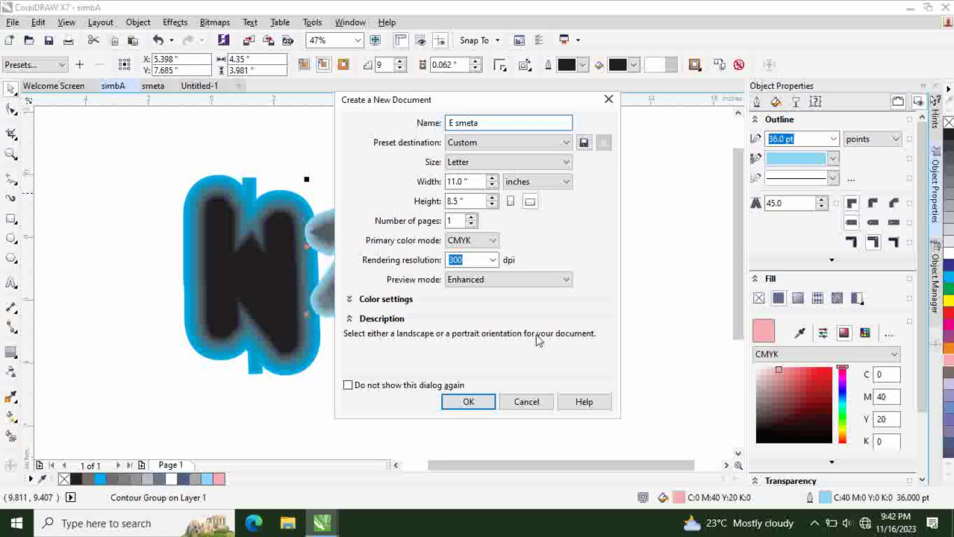
pyautogui.click(458, 404)
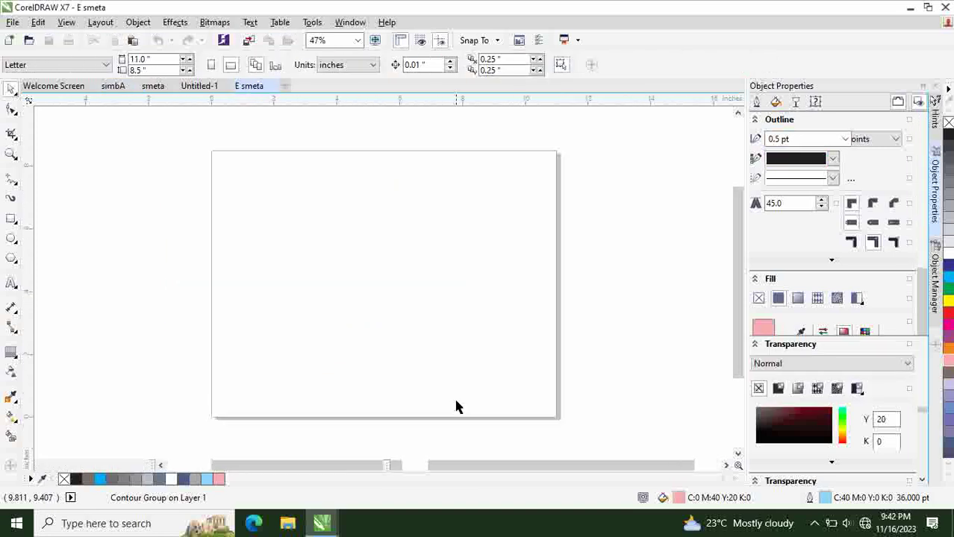
# Paste the contour group into the new document and move it down onto the page
pyautogui.hotkey('ctrl', 'v')
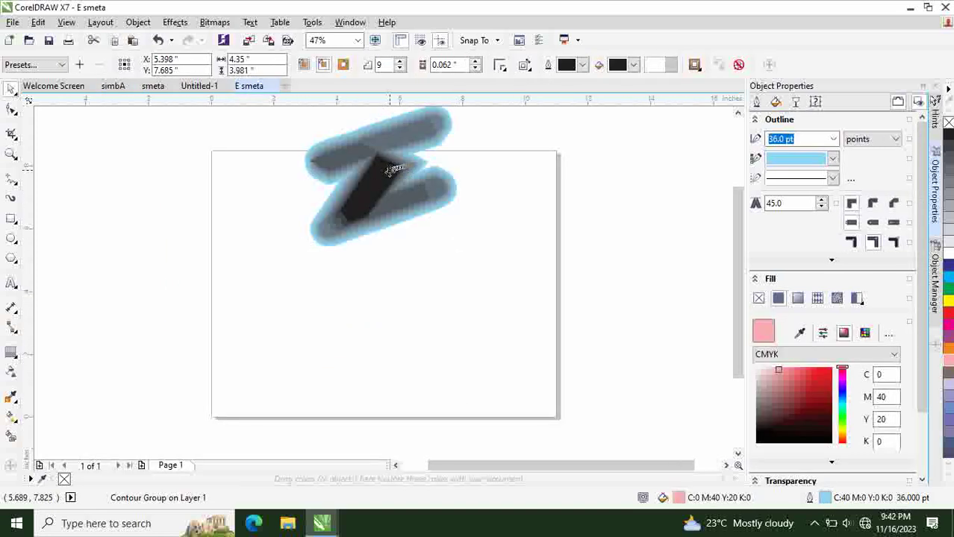
pyautogui.moveTo(392, 170); pyautogui.dragTo(348, 290)
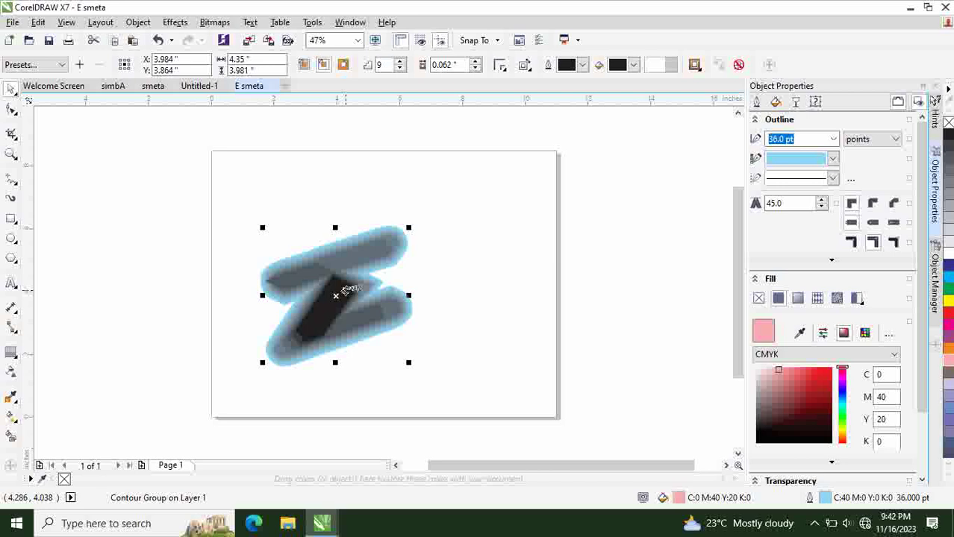
pyautogui.click(459, 236)
# Try 80% black, black and pink fills on the pasted contour group, ending with 30% black
pyautogui.click(359, 252)
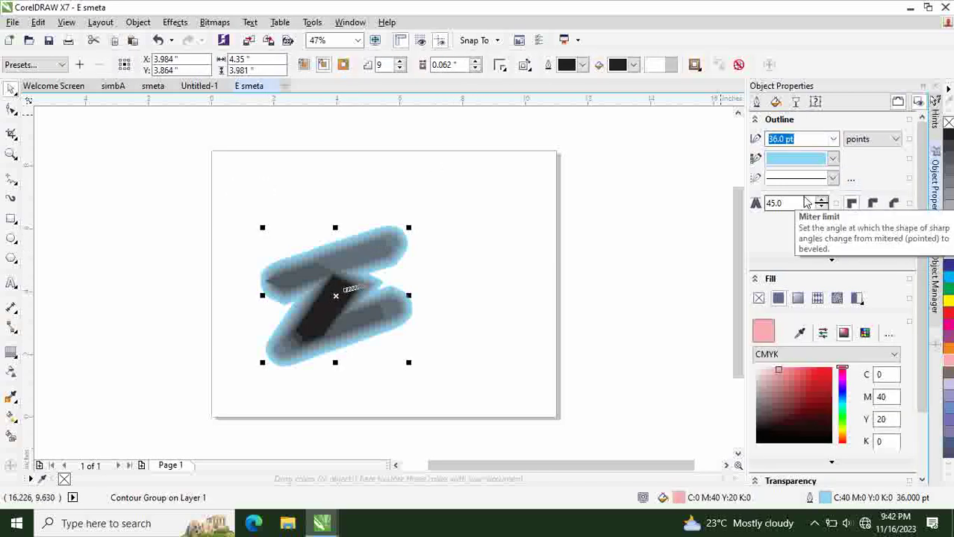
pyautogui.click(791, 204)
pyautogui.click(947, 162)
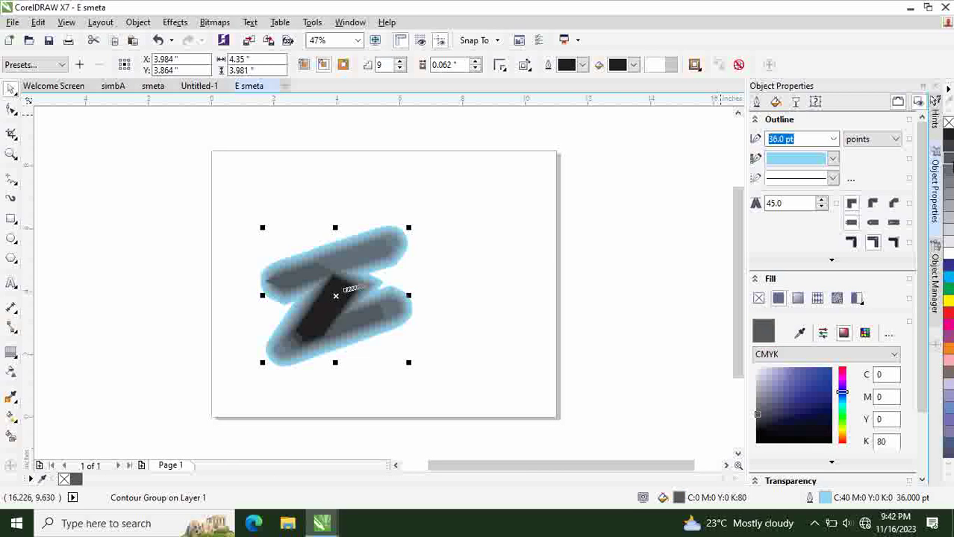
pyautogui.click(948, 136)
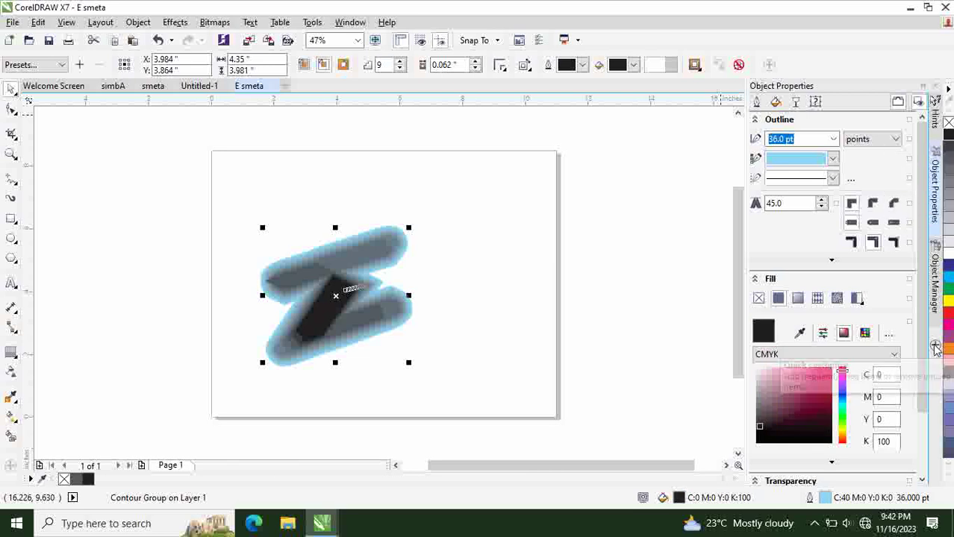
pyautogui.click(949, 361)
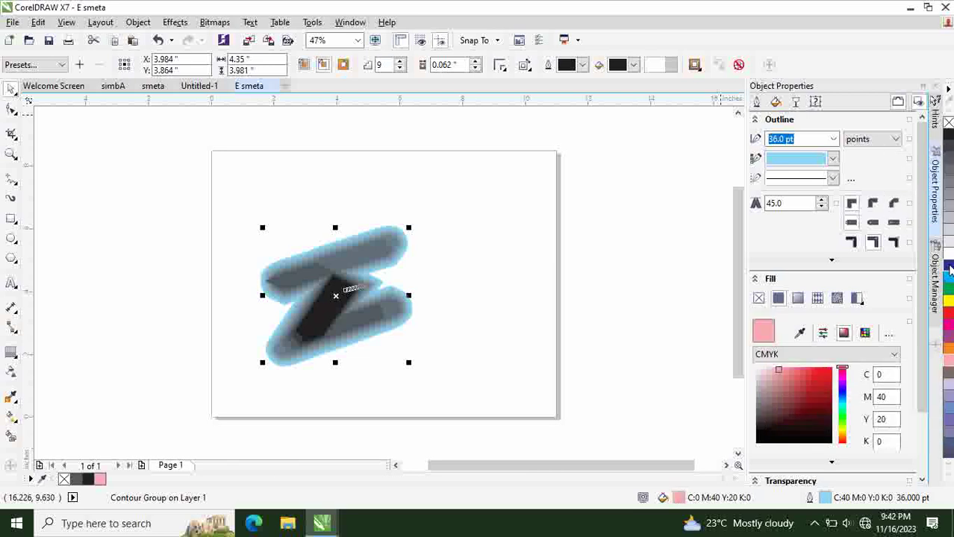
pyautogui.click(949, 228)
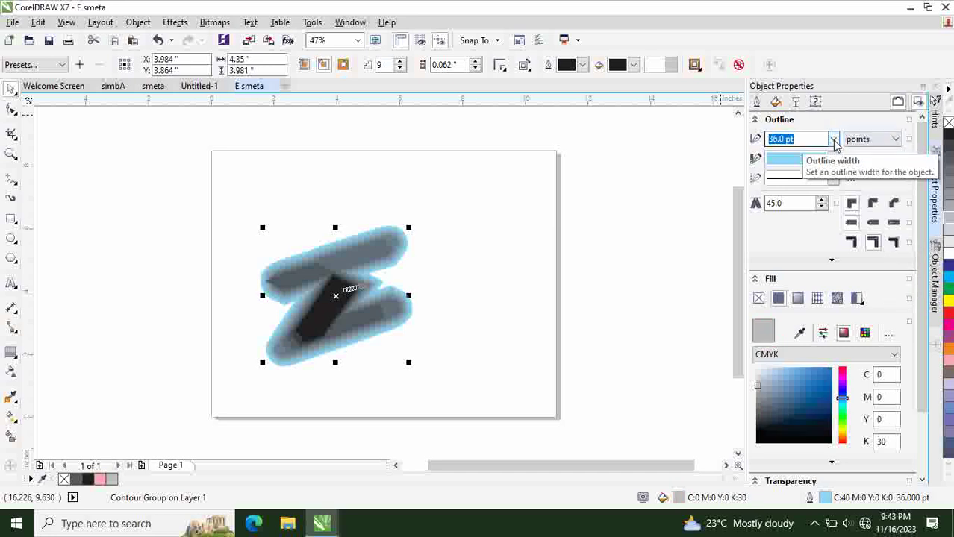
# Try removing the outline color from the pasted contour group, and undo the removal
pyautogui.click(834, 139)
pyautogui.click(833, 141)
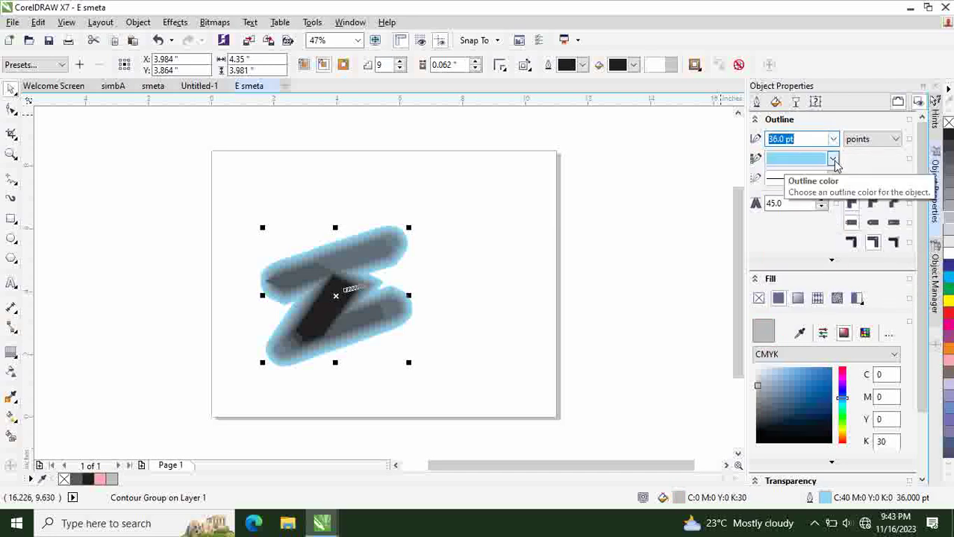
pyautogui.click(832, 159)
pyautogui.click(773, 164)
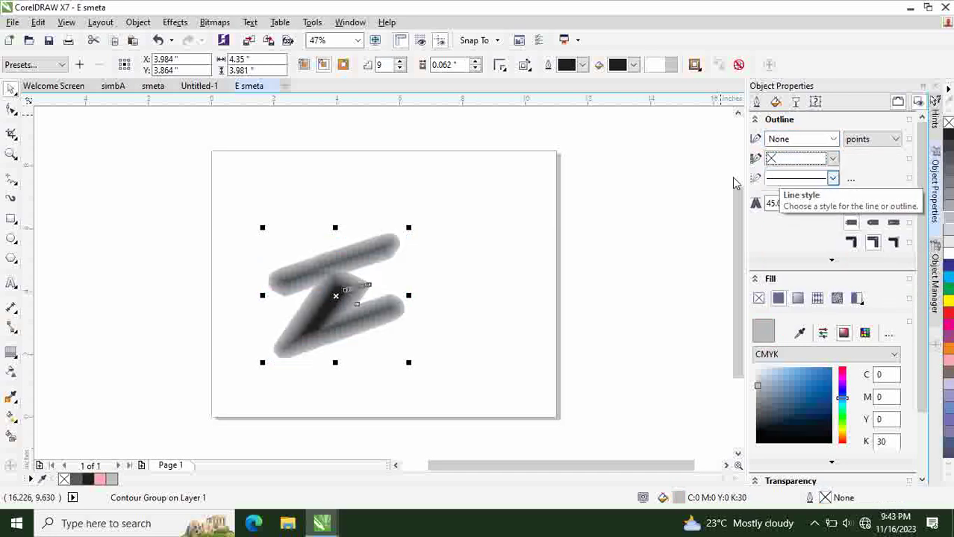
pyautogui.click(471, 261)
pyautogui.hotkey('ctrl', 'z')
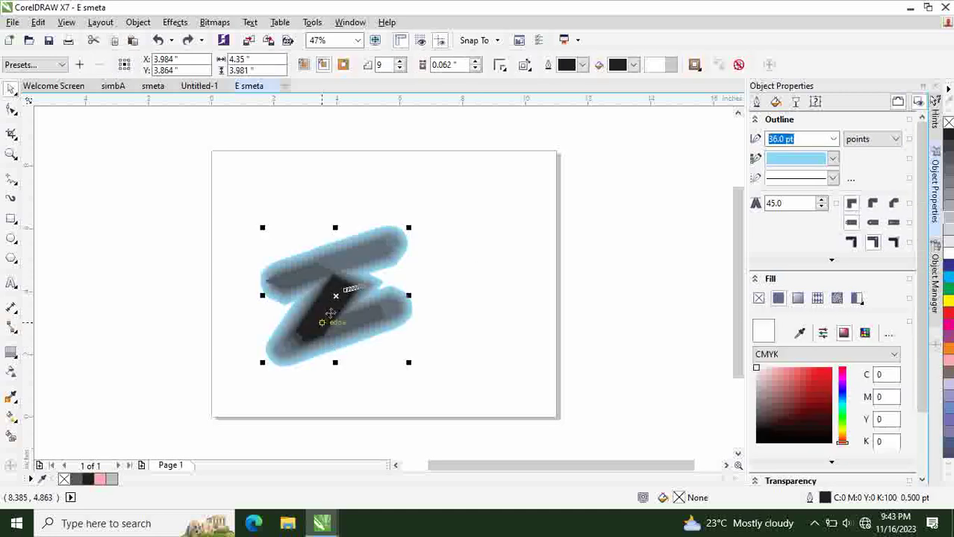
# Duplicate the contour group and place the copy immediately to its right, slightly higher
pyautogui.rightClick(337, 296)
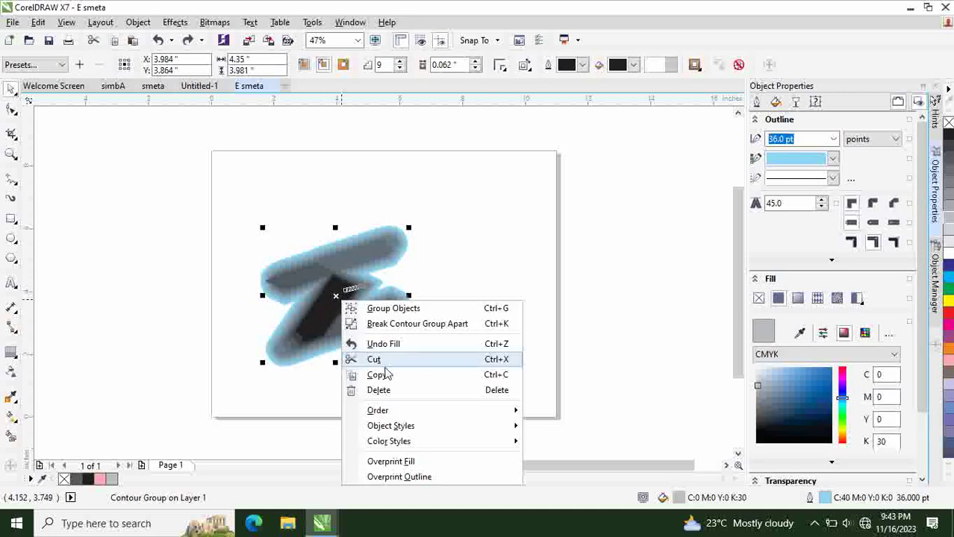
pyautogui.click(383, 369)
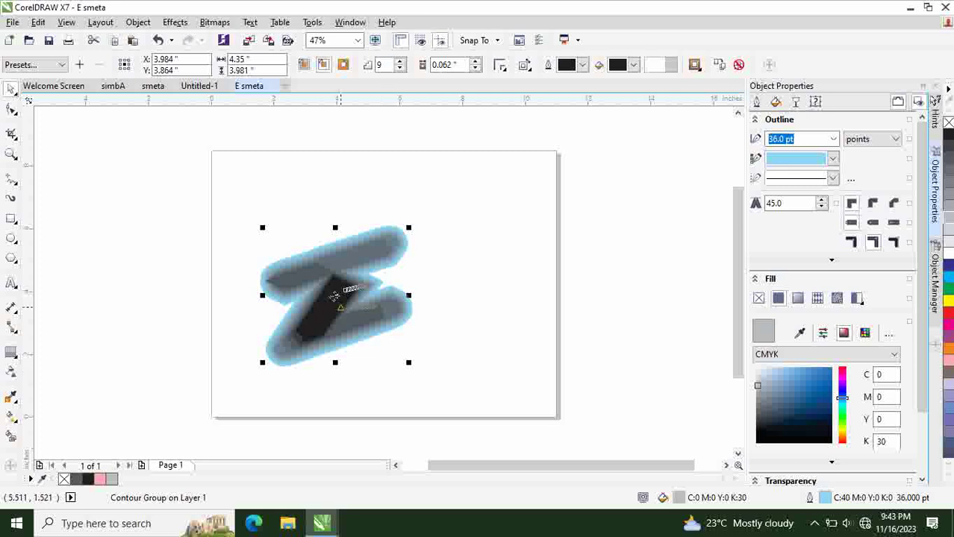
pyautogui.moveTo(333, 297); pyautogui.dragTo(481, 261)
# Rotate the duplicated contour group about a quarter turn clockwise so it resembles an M
pyautogui.click(480, 261)
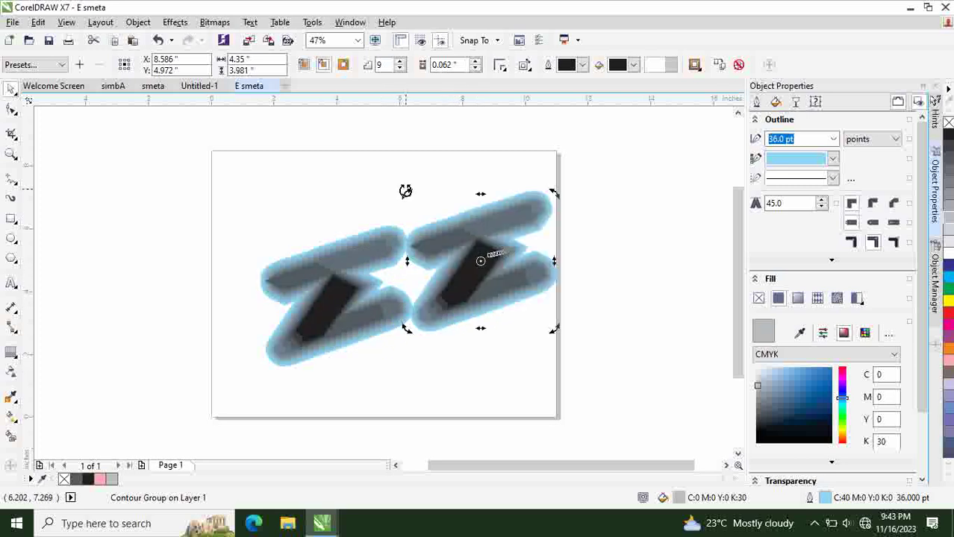
pyautogui.moveTo(405, 191); pyautogui.dragTo(580, 155)
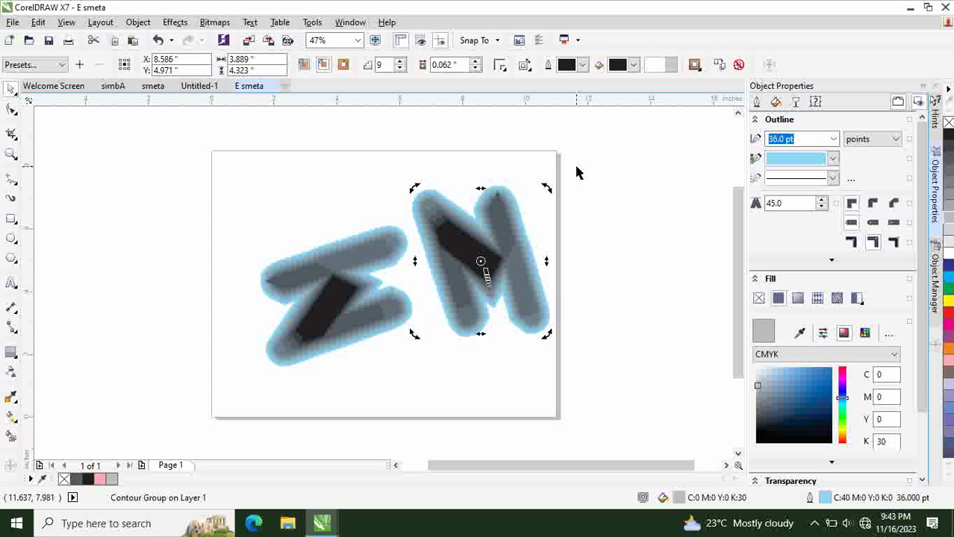
pyautogui.click(576, 172)
# Place another copy of the unrotated contour group to the upper right of the M-shaped group
pyautogui.click(326, 333)
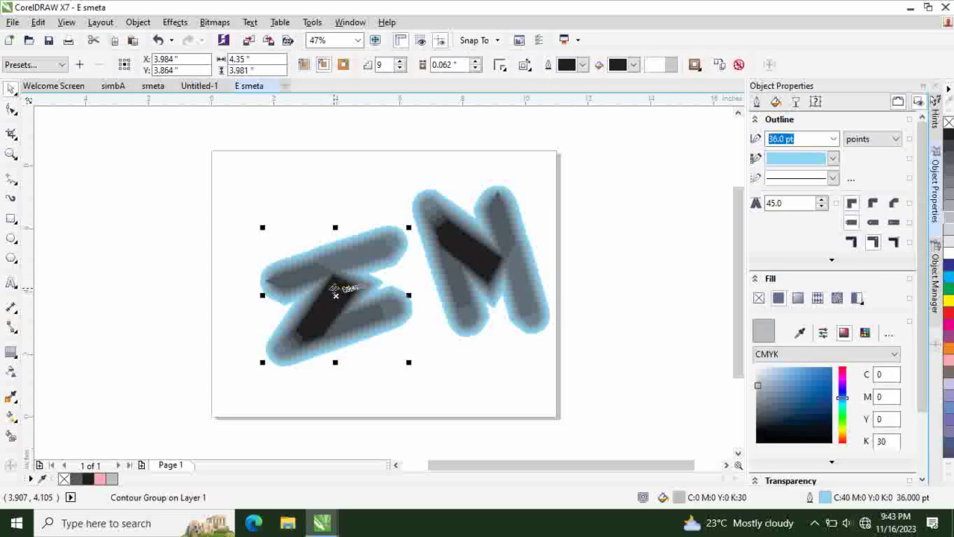
pyautogui.moveTo(335, 295); pyautogui.dragTo(607, 206)
pyautogui.click(626, 342)
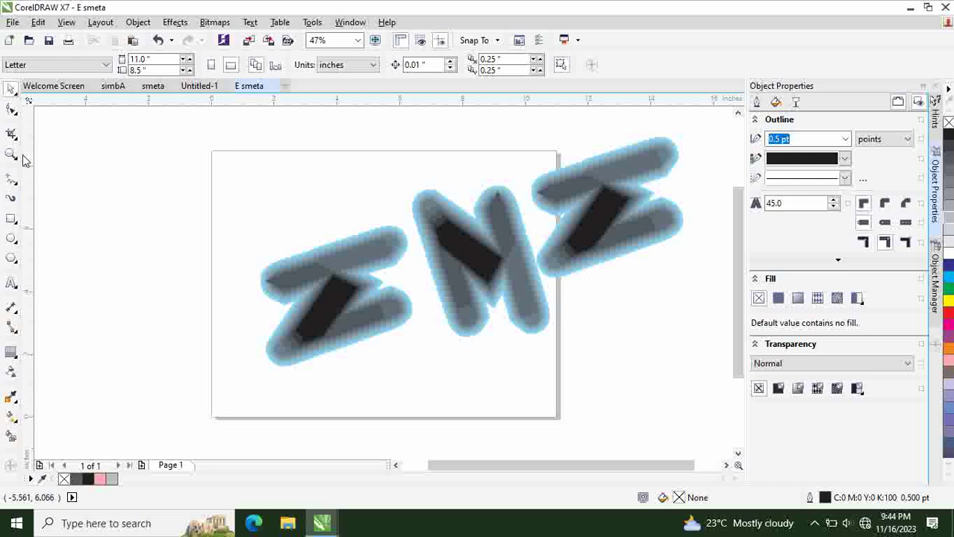
# Hide the page border in the E smeta document
pyautogui.click(66, 22)
pyautogui.moveTo(173, 253)
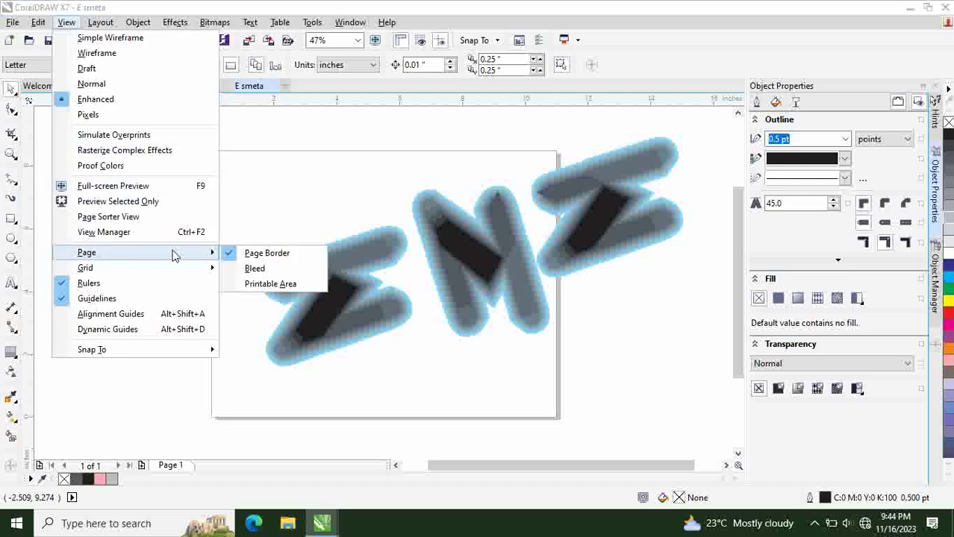
pyautogui.click(239, 254)
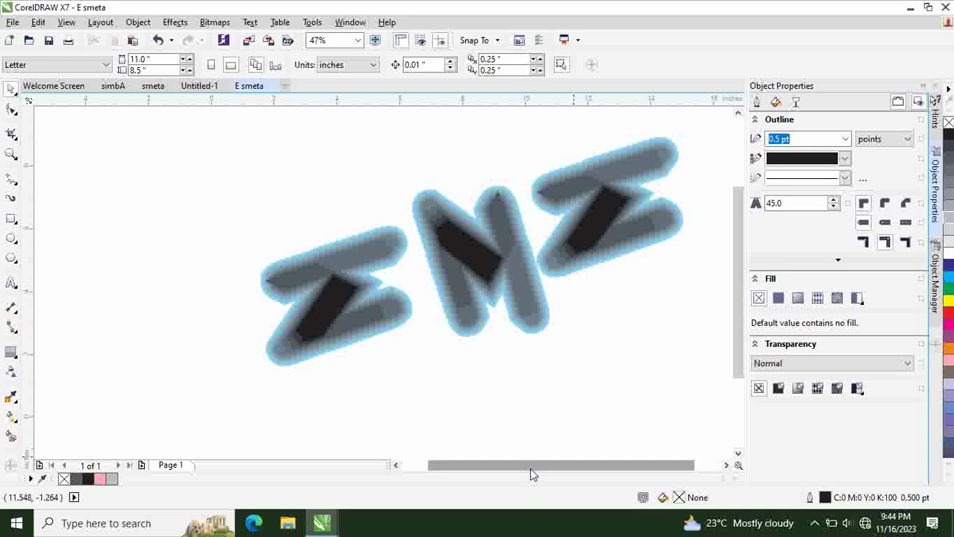
# Move the middle M-shaped group up and left, closer to the first letter group, and select the rightmost group
pyautogui.moveTo(533, 466); pyautogui.dragTo(562, 466)
pyautogui.moveTo(744, 335); pyautogui.dragTo(741, 313)
pyautogui.click(398, 313)
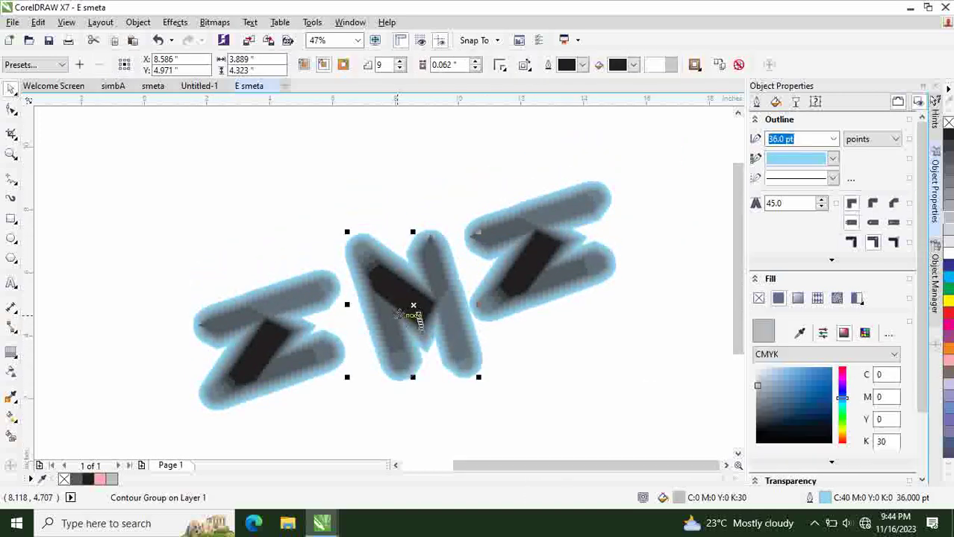
pyautogui.moveTo(413, 308); pyautogui.dragTo(390, 272)
pyautogui.click(491, 252)
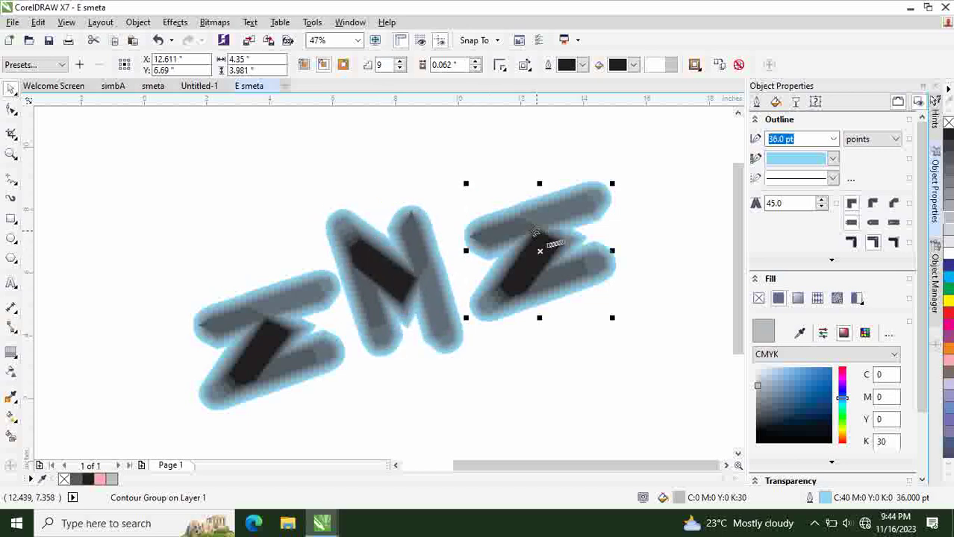
# Move the rightmost contour group up and left so it sits beside the M-shaped group
pyautogui.moveTo(535, 233); pyautogui.dragTo(514, 202)
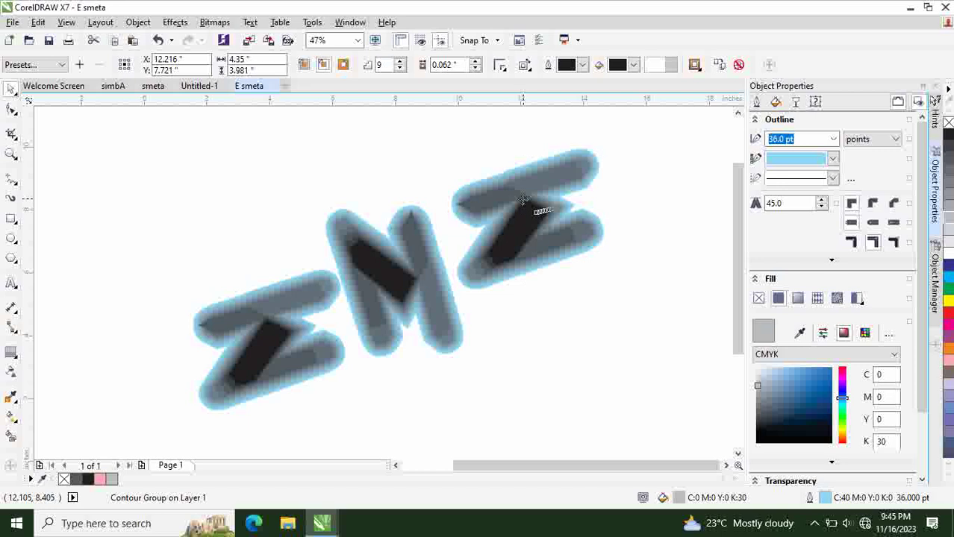
pyautogui.click(601, 187)
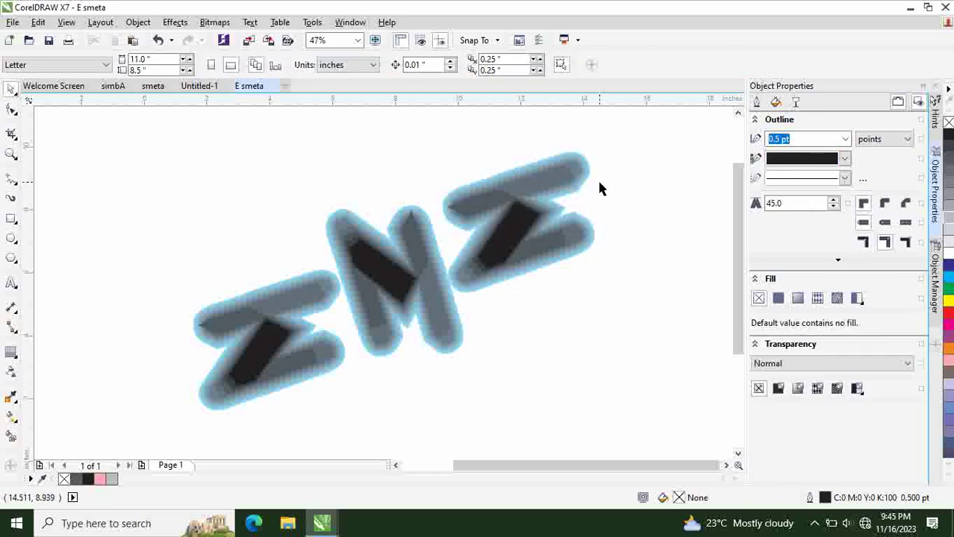
pyautogui.click(347, 218)
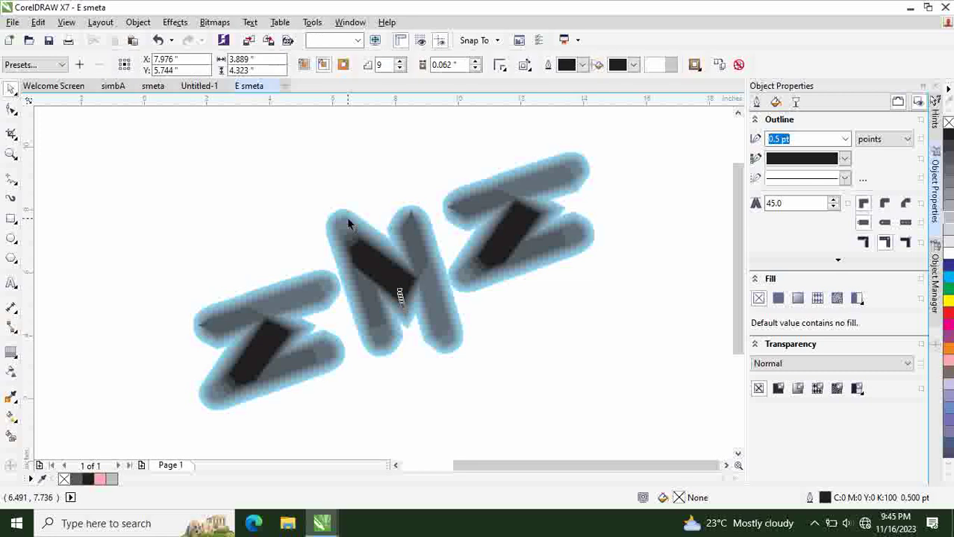
pyautogui.click(357, 174)
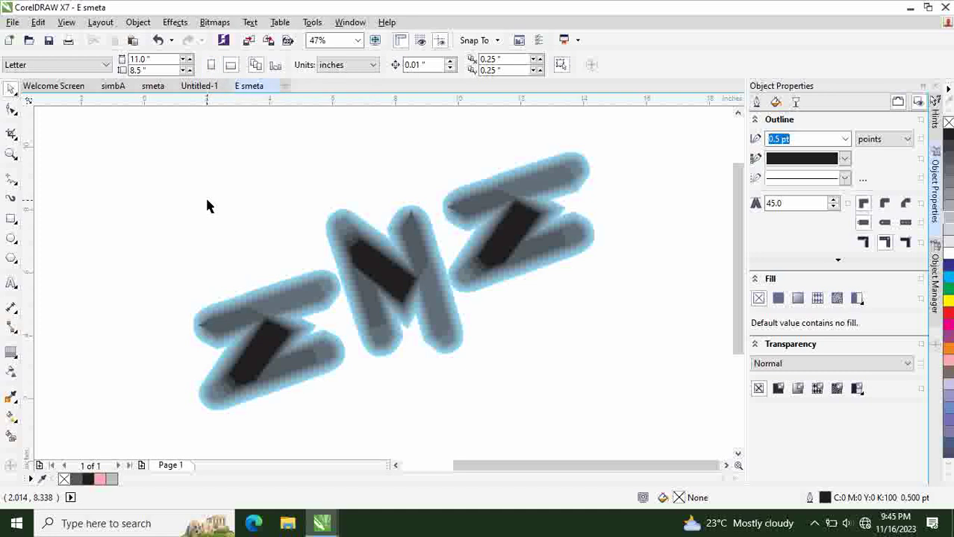
# Try orange and yellow outline colors on the first letter's contour group, and undo both color changes
pyautogui.click(230, 340)
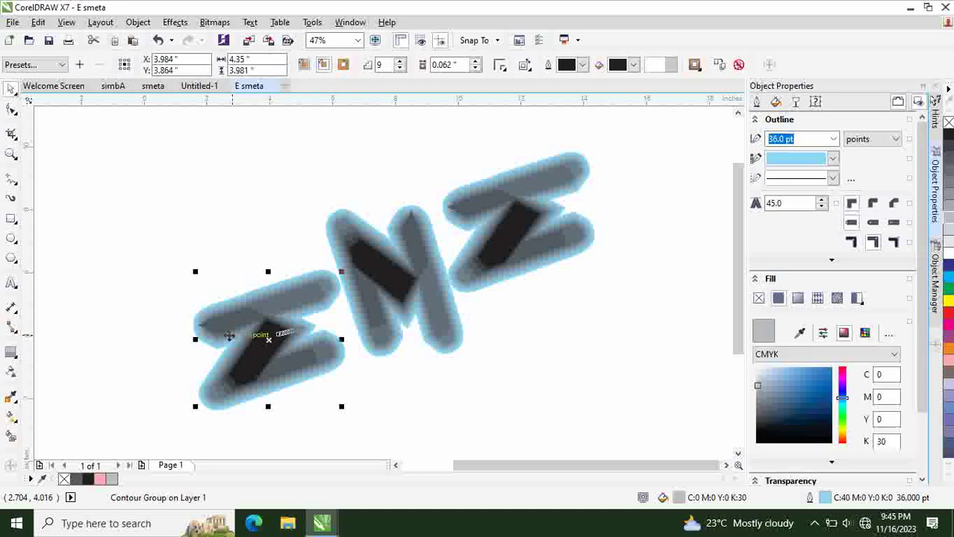
pyautogui.click(292, 194)
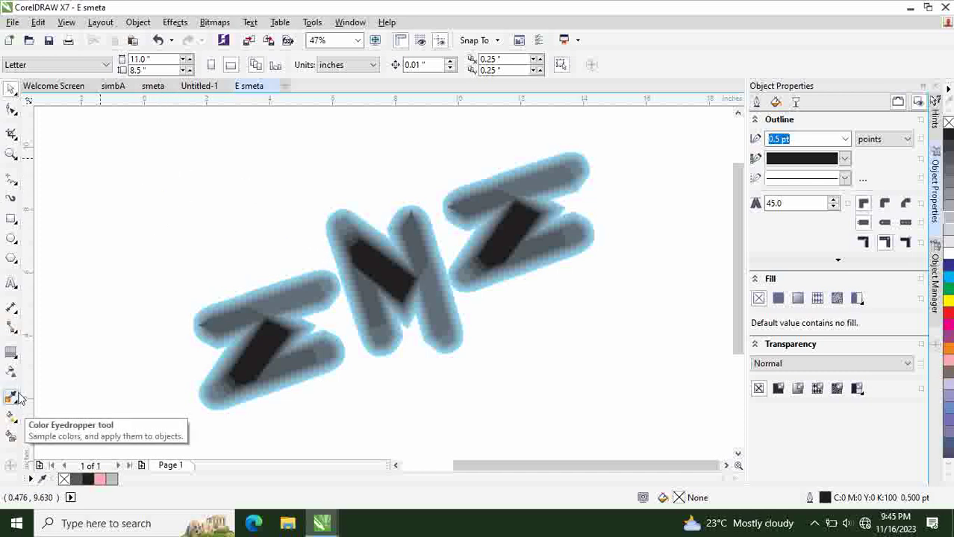
pyautogui.click(241, 318)
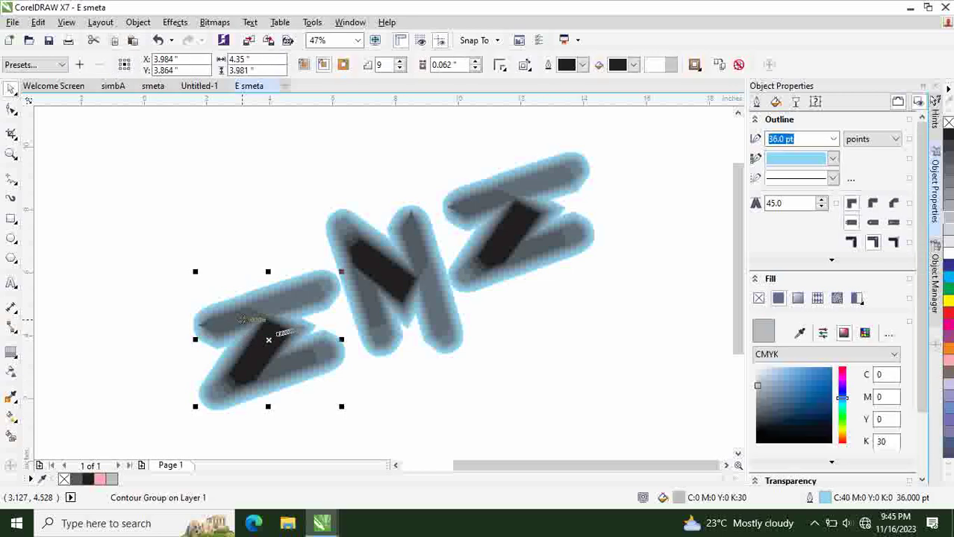
pyautogui.click(832, 158)
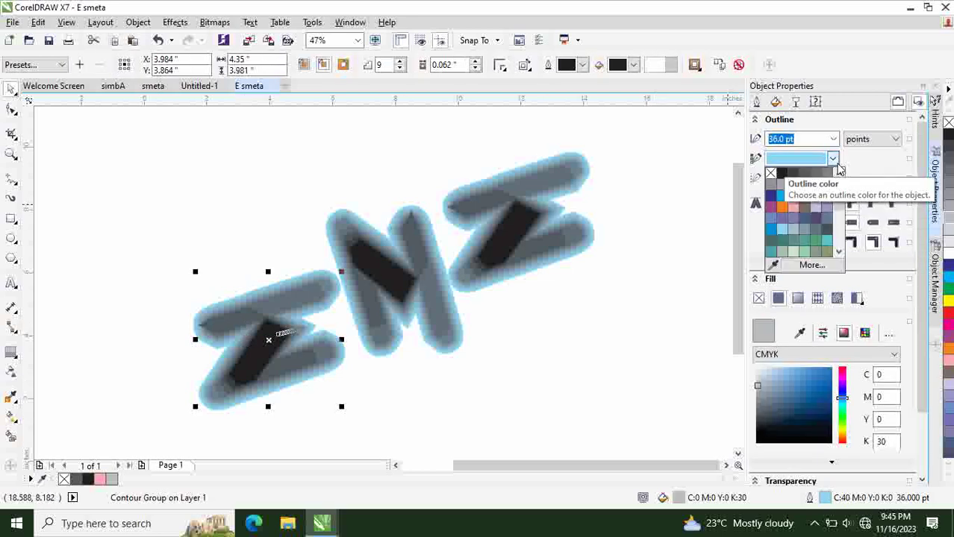
pyautogui.click(781, 207)
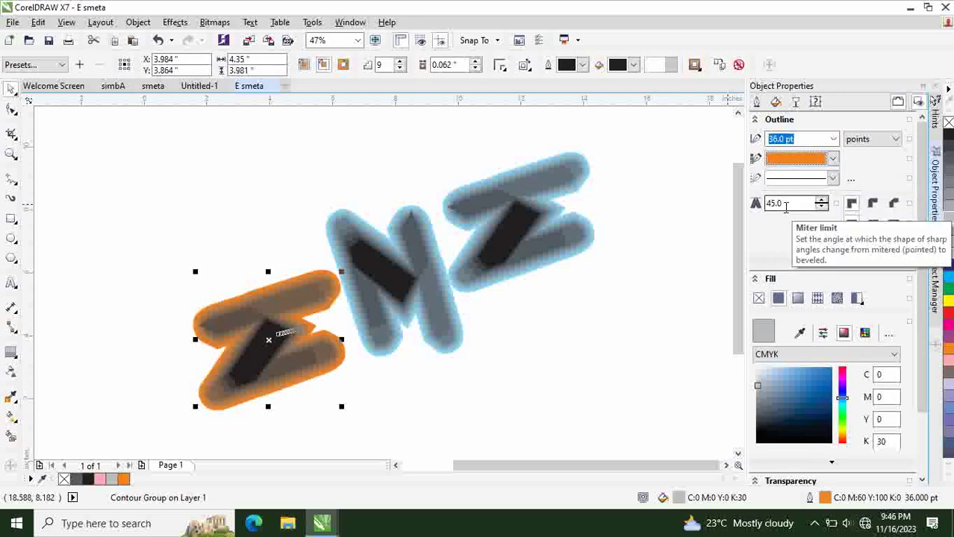
pyautogui.click(832, 158)
pyautogui.click(805, 196)
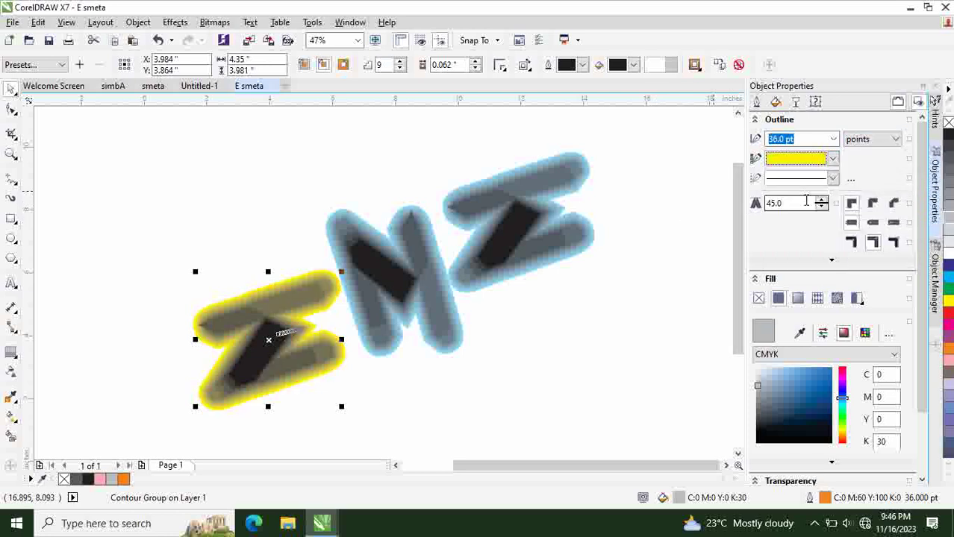
pyautogui.click(651, 166)
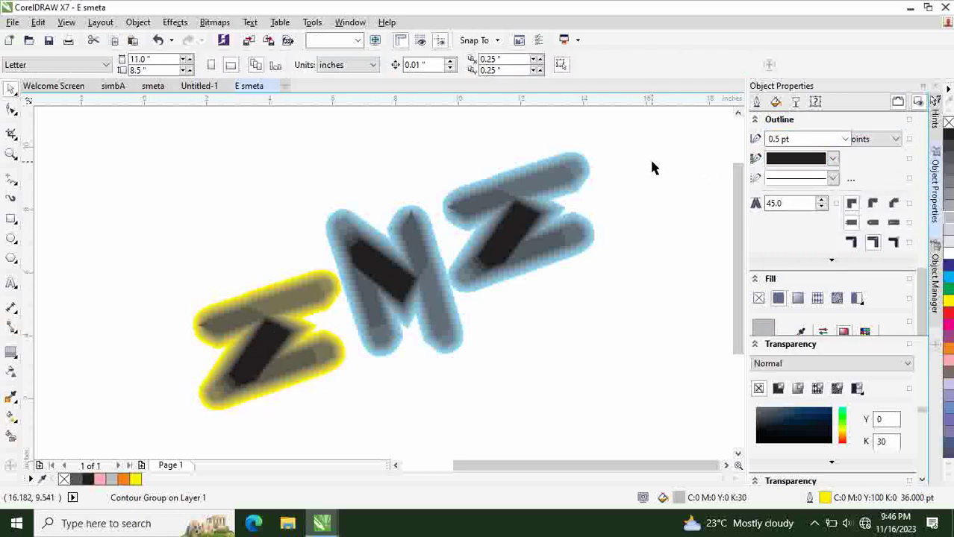
pyautogui.hotkey('ctrl', 'z')
pyautogui.hotkey('ctrl', 'z')
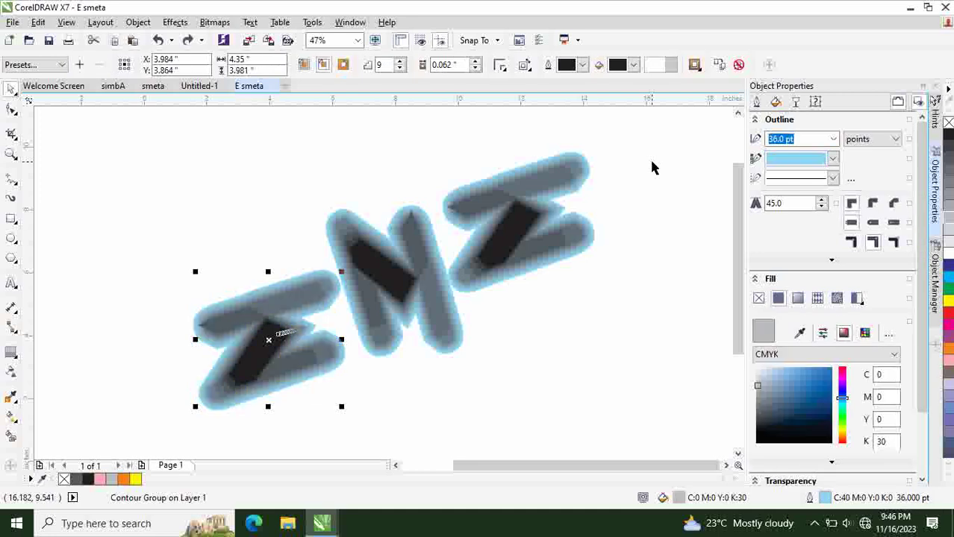
pyautogui.click(492, 153)
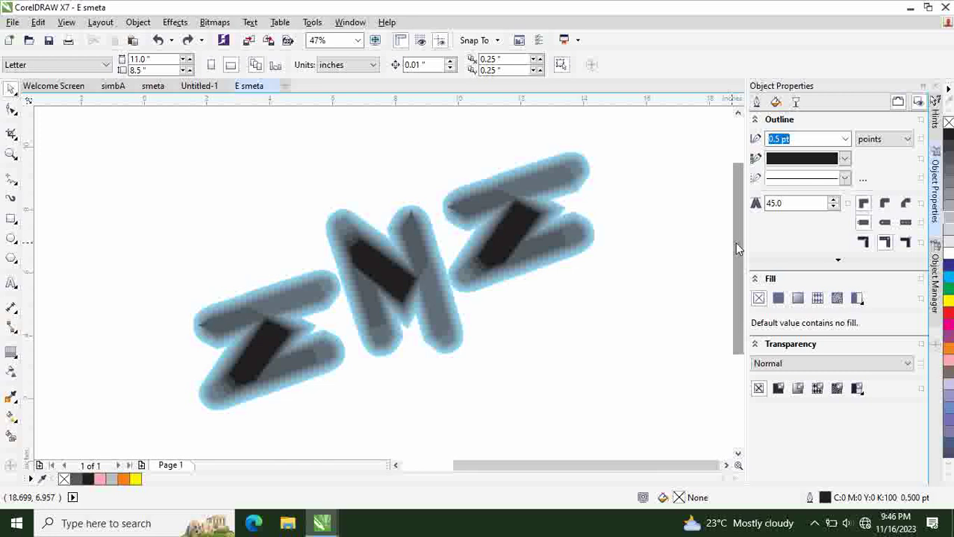
# Begin saving the E smeta drawing and create a folder named d23 inside CorelProjects
pyautogui.moveTo(736, 247)
pyautogui.mouseDown()
pyautogui.moveTo(745, 205)
pyautogui.moveTo(733, 256)
pyautogui.moveTo(734, 226)
pyautogui.moveTo(733, 247)
pyautogui.mouseUp()
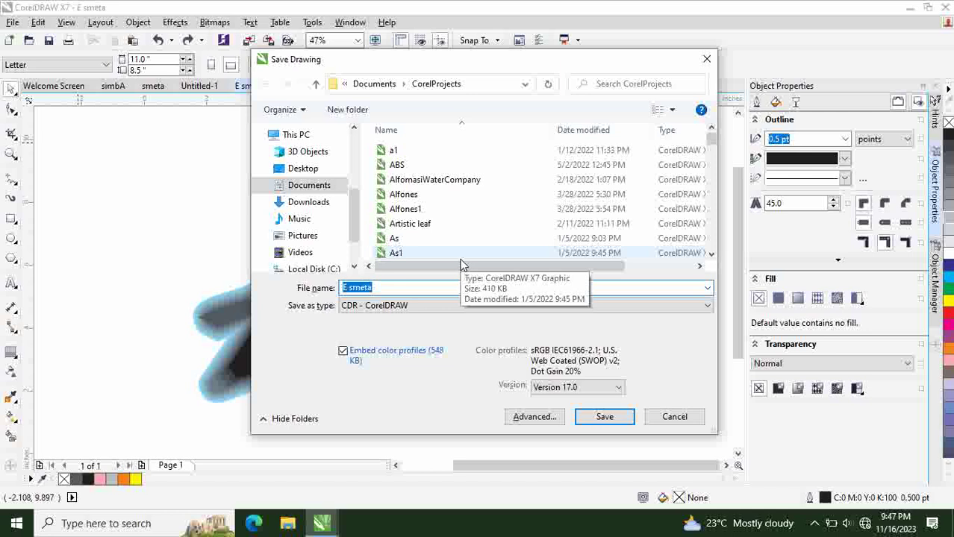
pyautogui.hotkey('ctrl', 'shift', 'n')
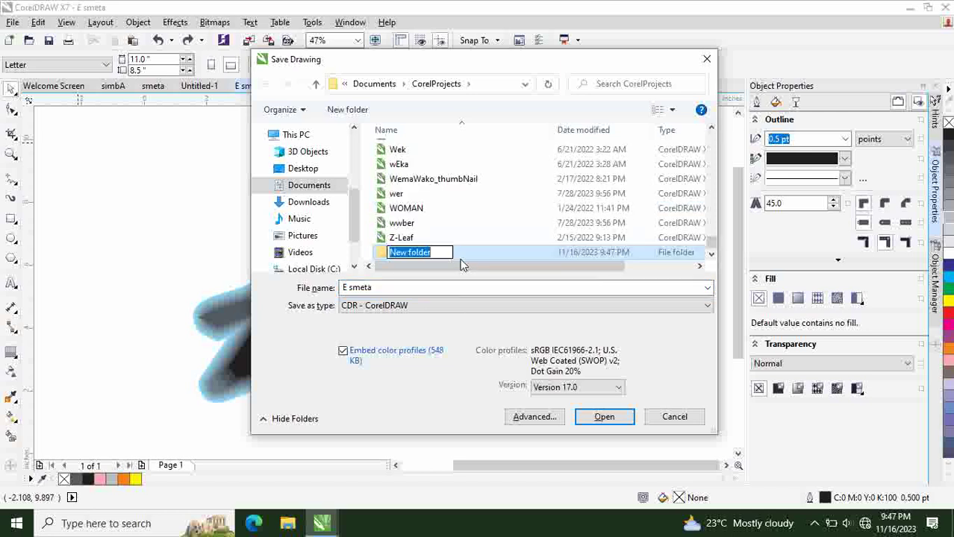
pyautogui.write('d')
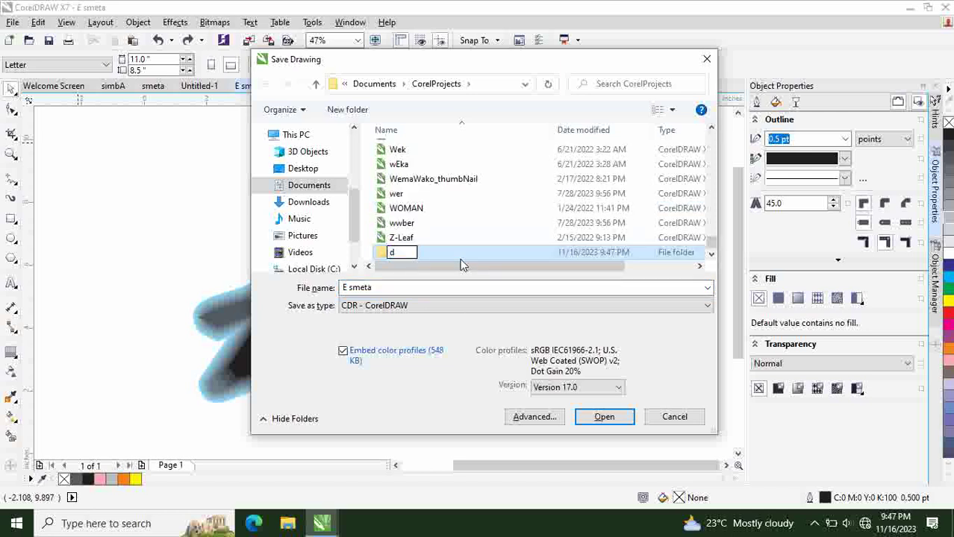
pyautogui.write('23')
pyautogui.press('Return')
# Save the drawing in the d23 folder as E_smeta in CDR format
pyautogui.click(454, 247)
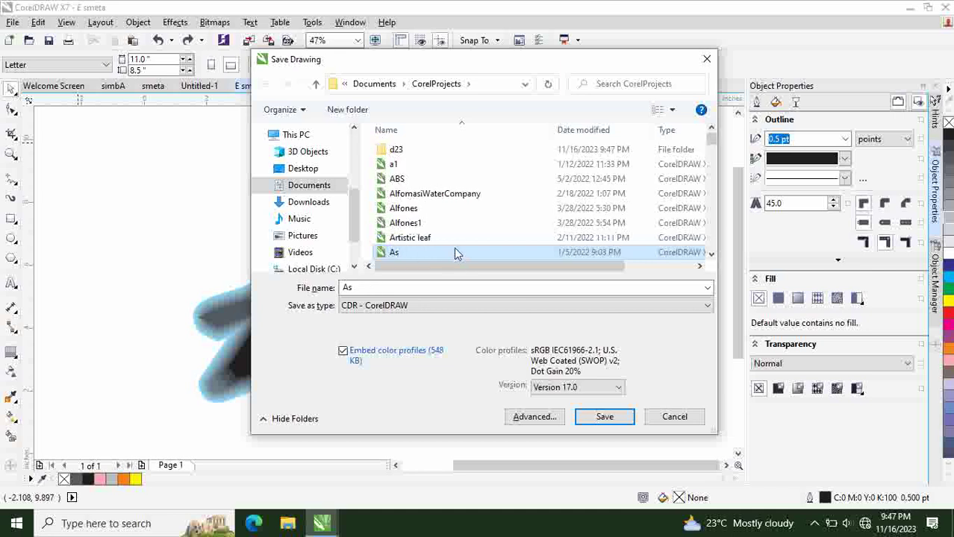
pyautogui.click(413, 151)
pyautogui.doubleClick(413, 152)
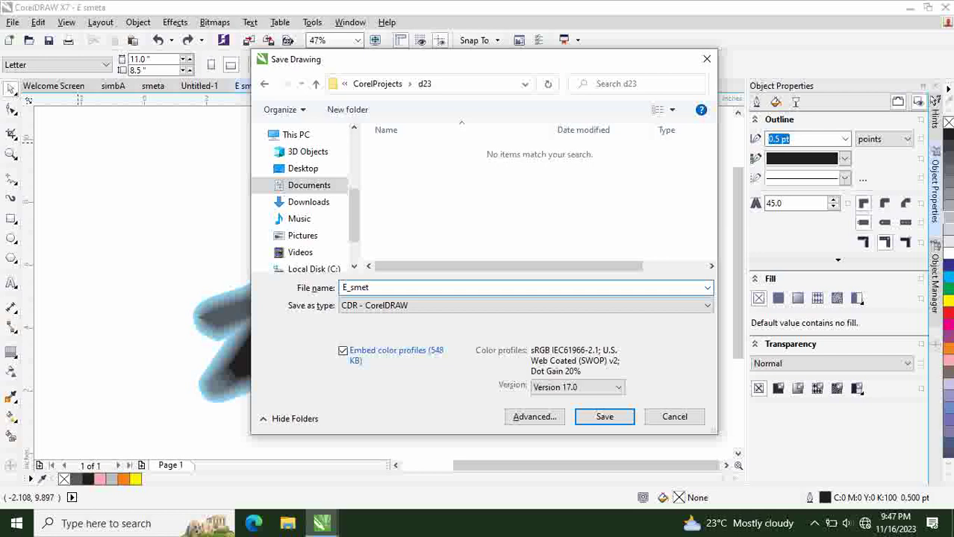
pyautogui.click(602, 417)
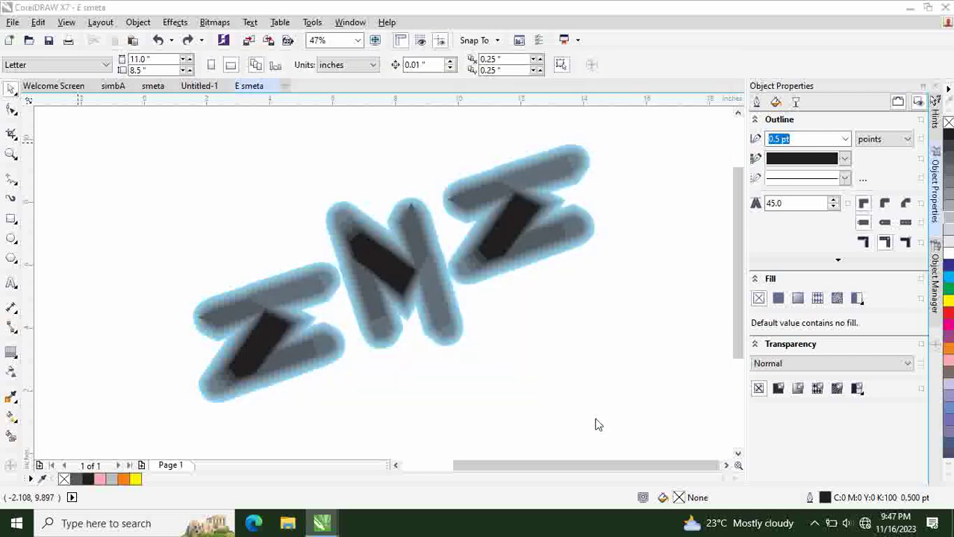
# Switch to the Untitled-1 document and hide its page border
pyautogui.click(209, 87)
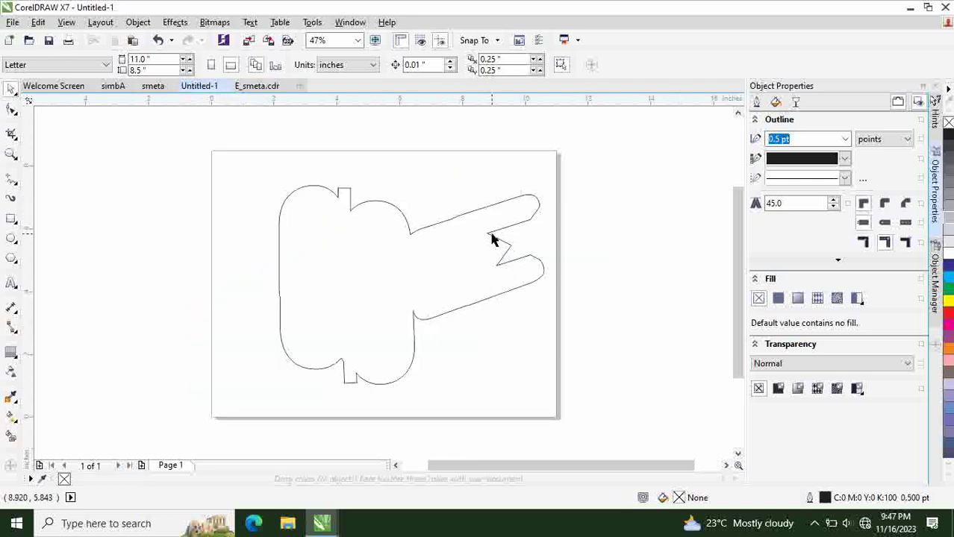
pyautogui.click(492, 236)
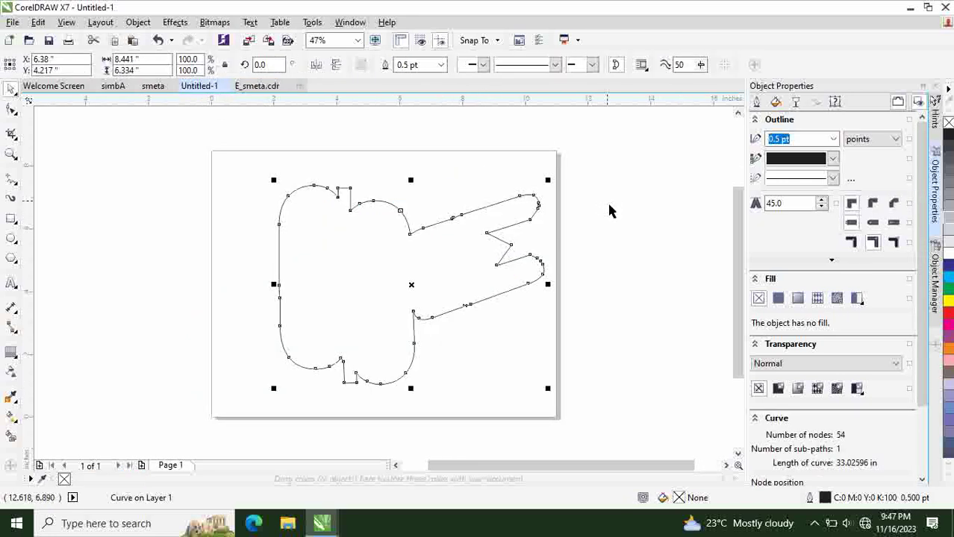
pyautogui.click(615, 229)
pyautogui.click(63, 23)
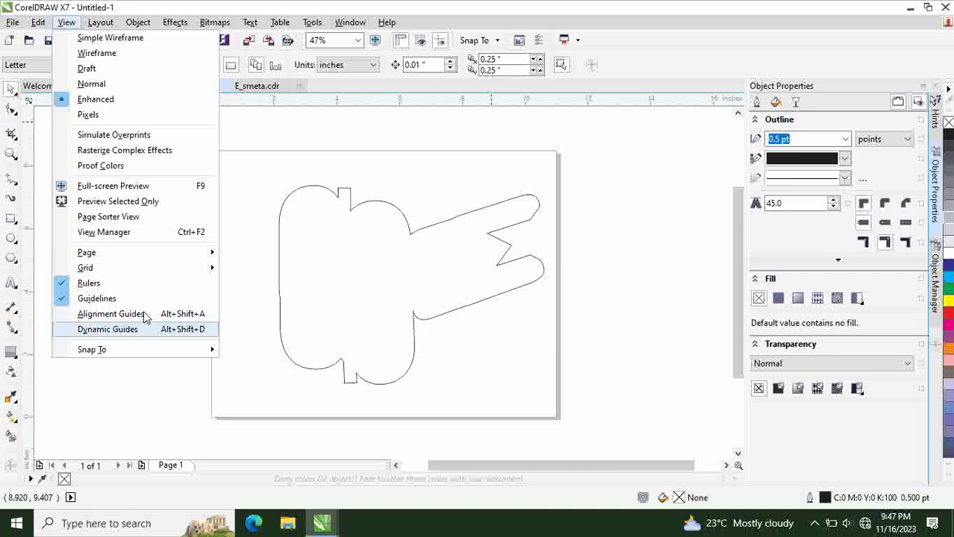
pyautogui.click(226, 257)
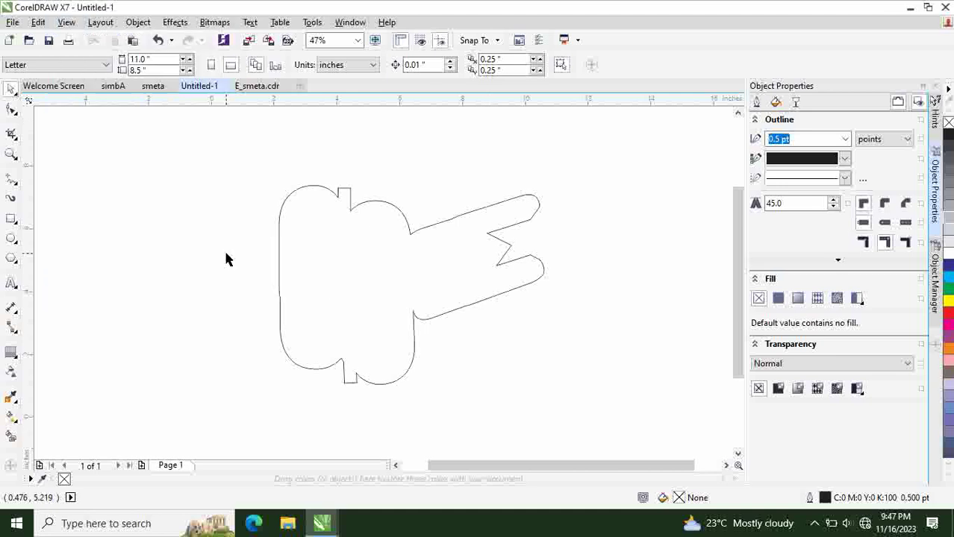
# Save the outline drawing in the d23 folder as E_smeta01 in CDR format
pyautogui.hotkey('ctrl', 's')
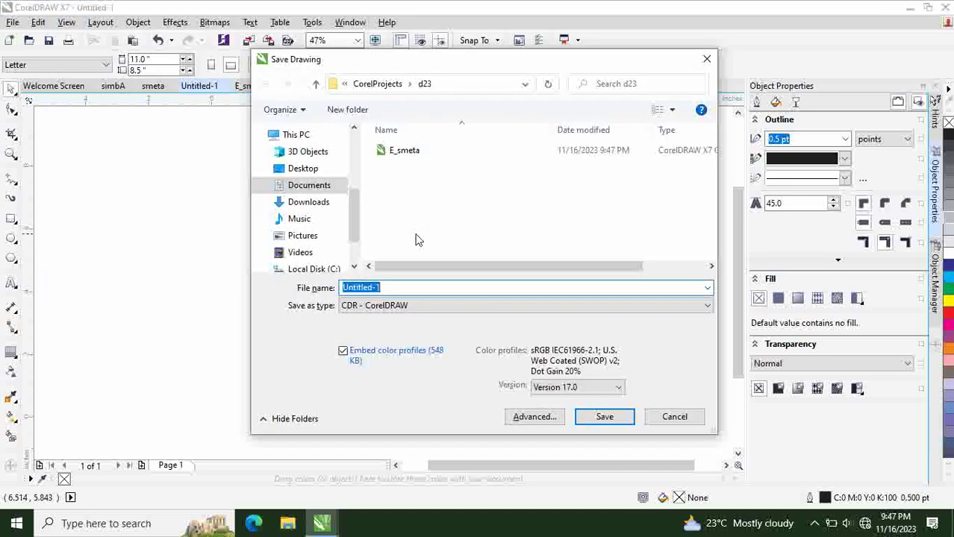
pyautogui.write('E')
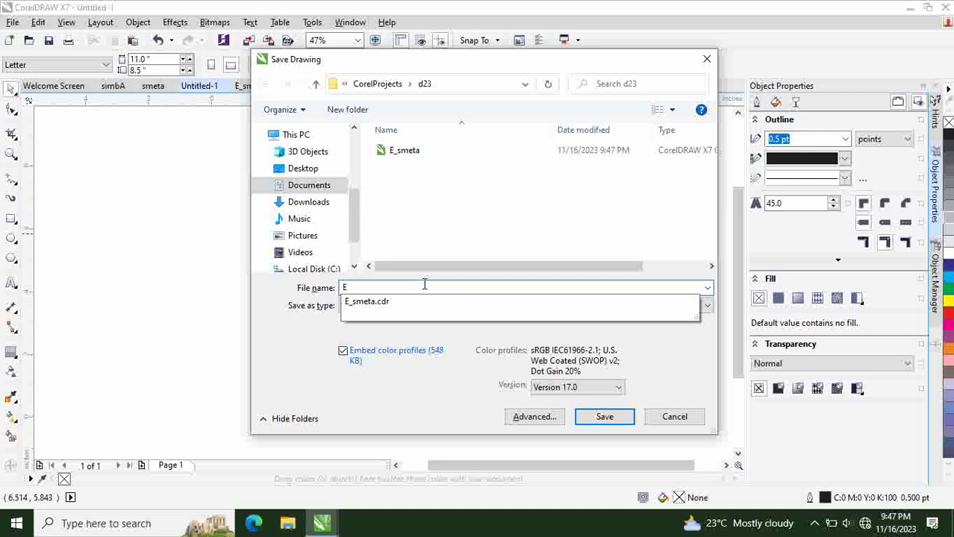
pyautogui.write('_smw')
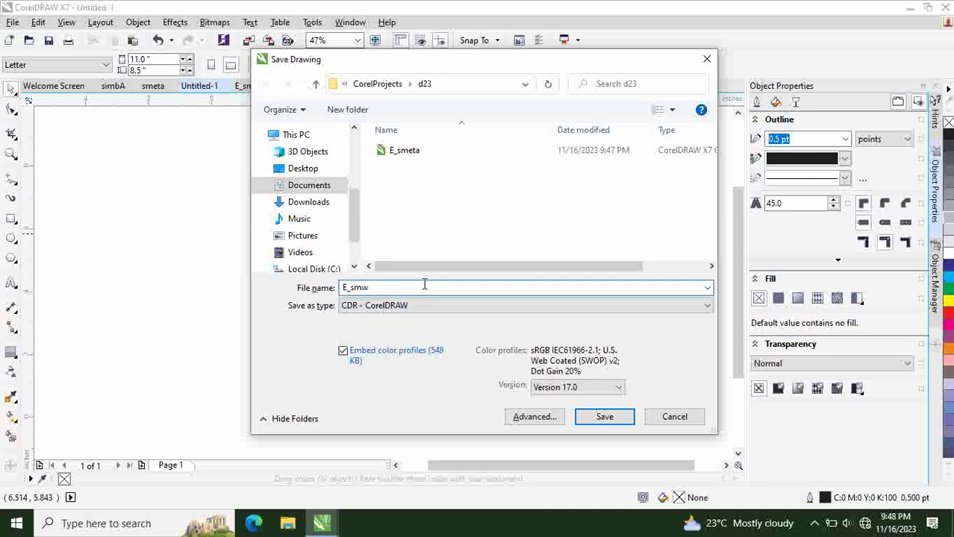
pyautogui.press('BackSpace')
pyautogui.press('BackSpace')
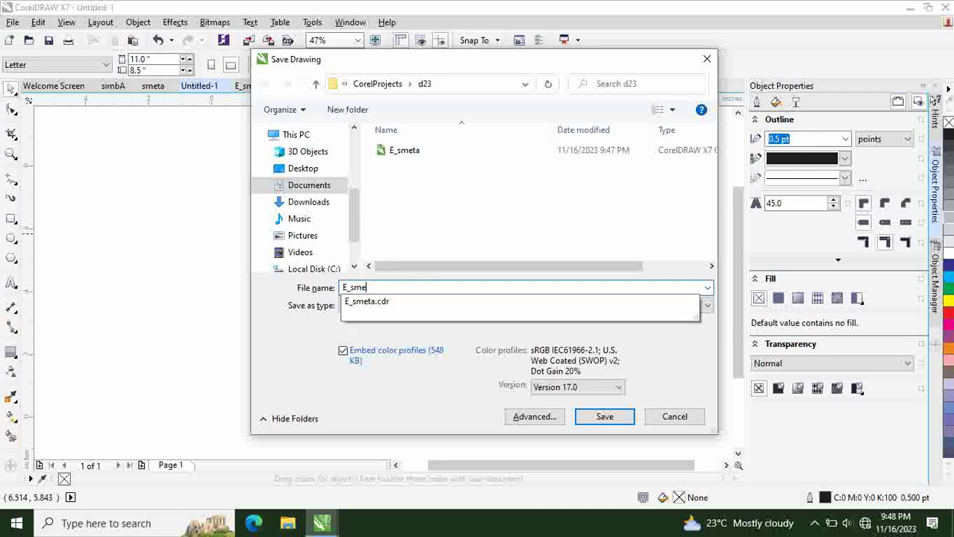
pyautogui.write('meta01')
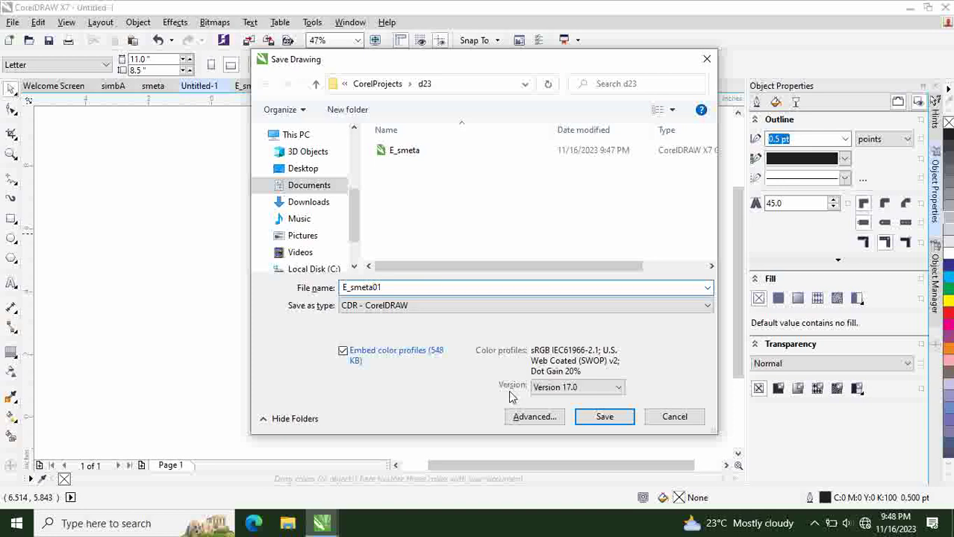
pyautogui.click(606, 419)
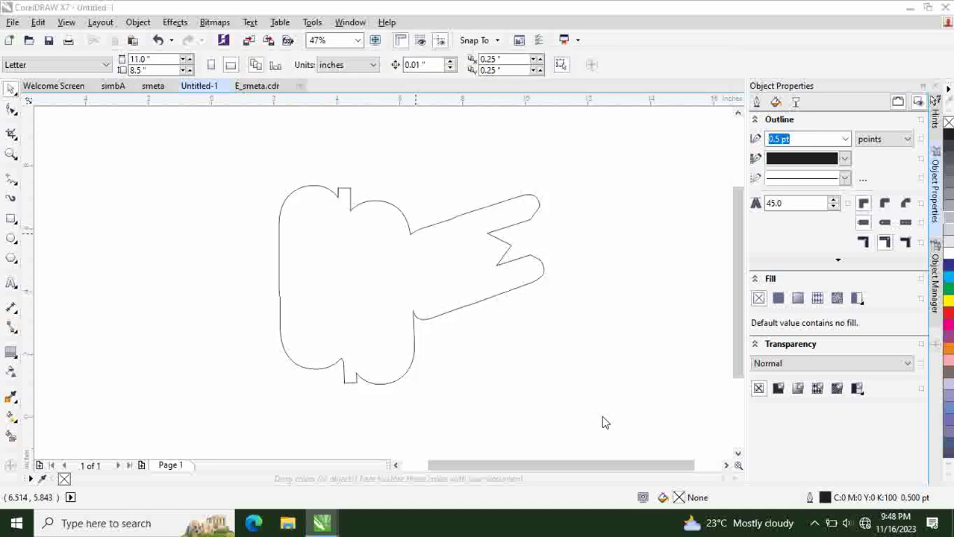
# In the smeta document, move the black letter curve left and slightly down, to about X 5.85 and Y 4.77 inches
pyautogui.click(161, 88)
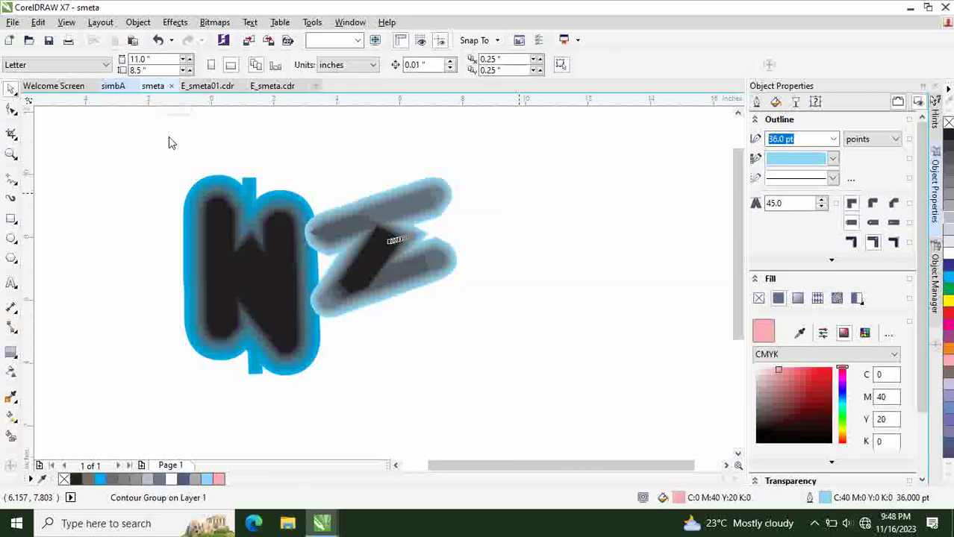
pyautogui.click(201, 87)
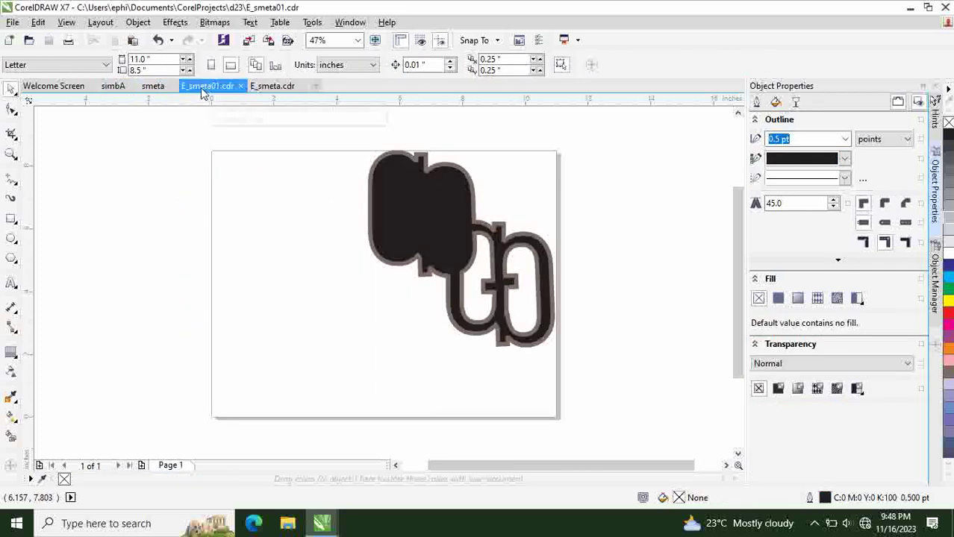
pyautogui.click(267, 87)
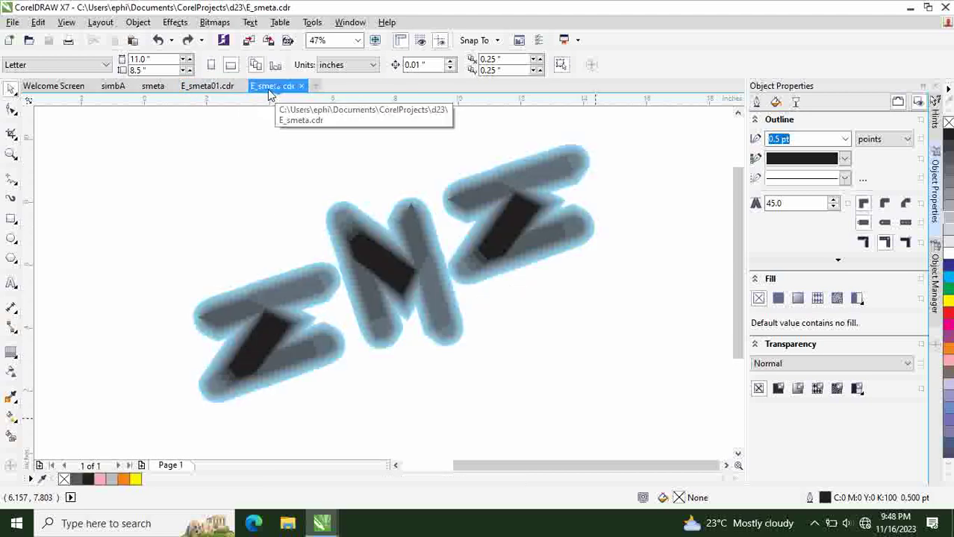
pyautogui.click(158, 87)
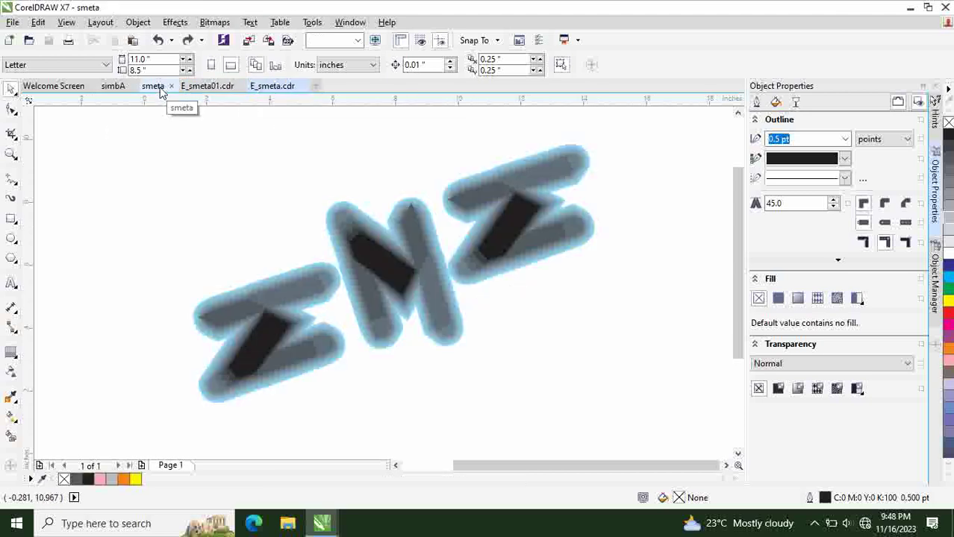
pyautogui.click(437, 202)
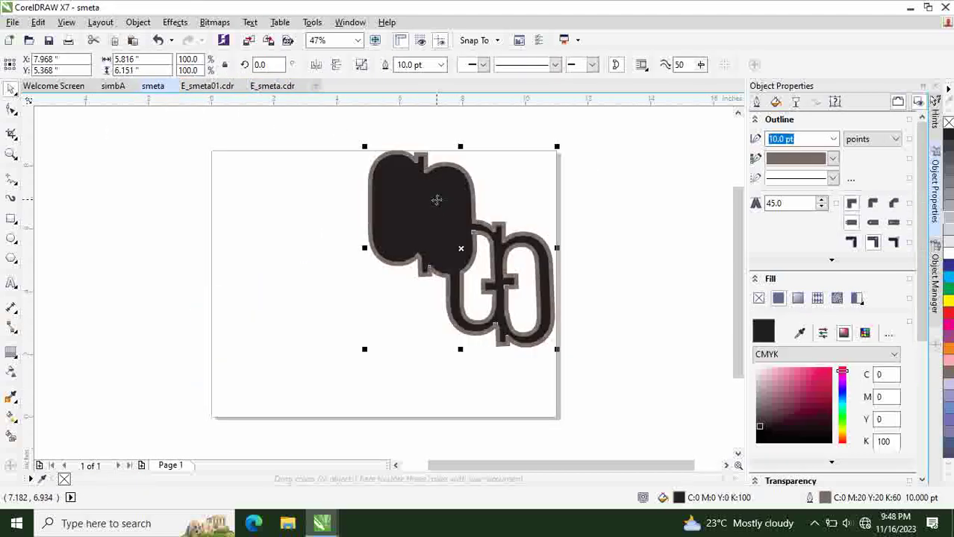
pyautogui.moveTo(437, 199); pyautogui.dragTo(373, 218)
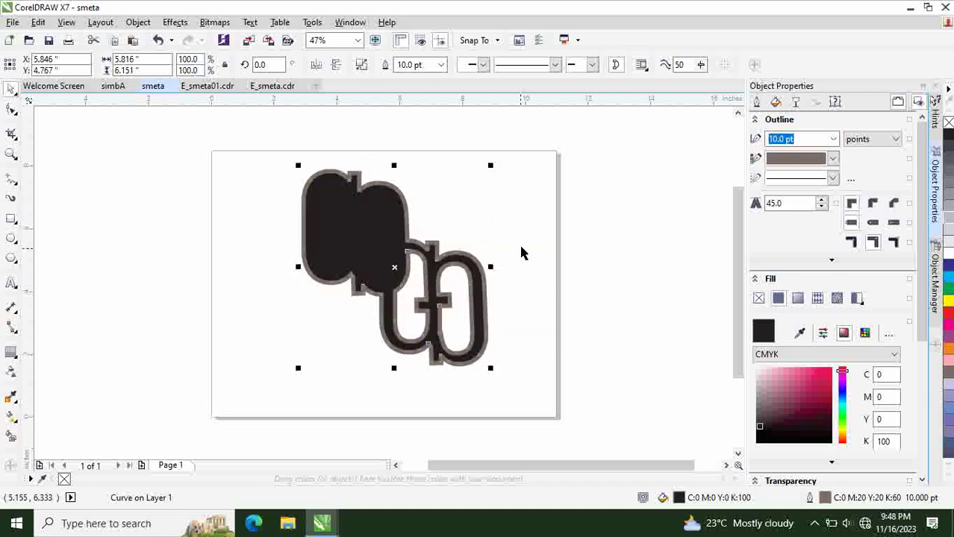
# Hide the page border in the smeta document
pyautogui.click(511, 216)
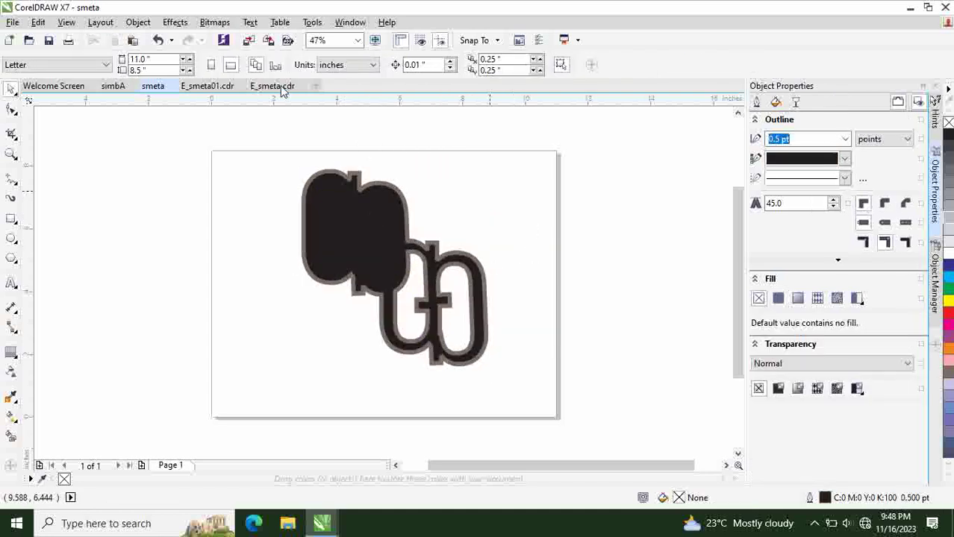
pyautogui.click(67, 21)
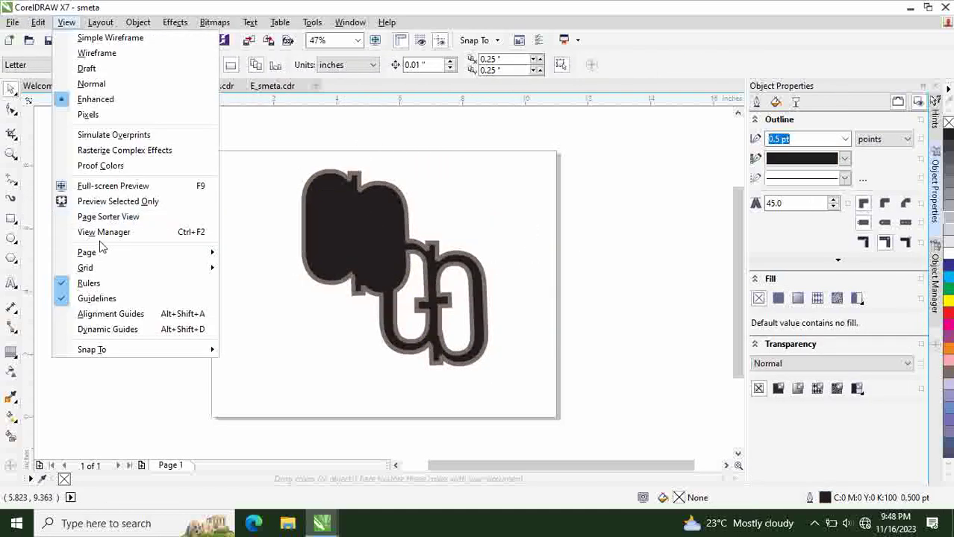
pyautogui.moveTo(88, 252)
pyautogui.click(265, 252)
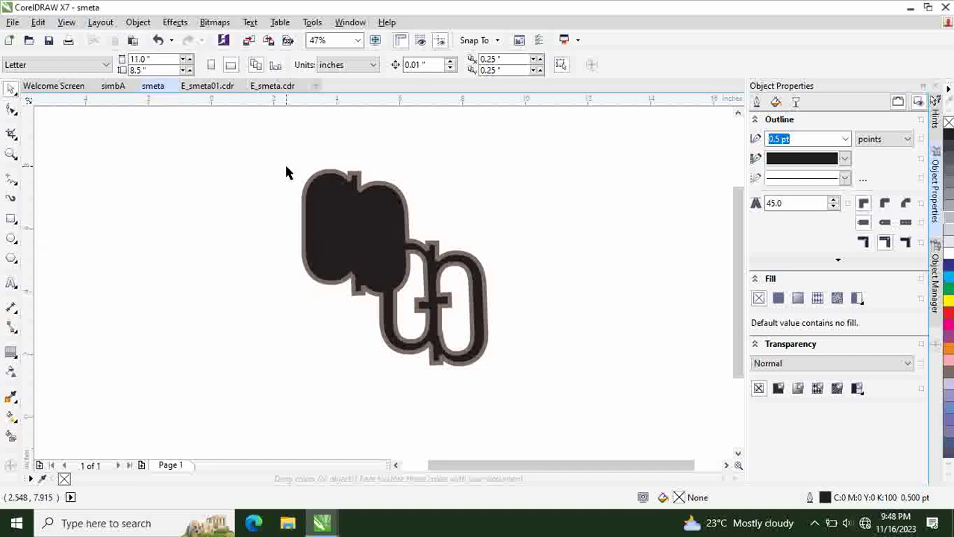
# Give the black letter curve's outline round corners and round line caps
pyautogui.moveTo(274, 142); pyautogui.dragTo(543, 383)
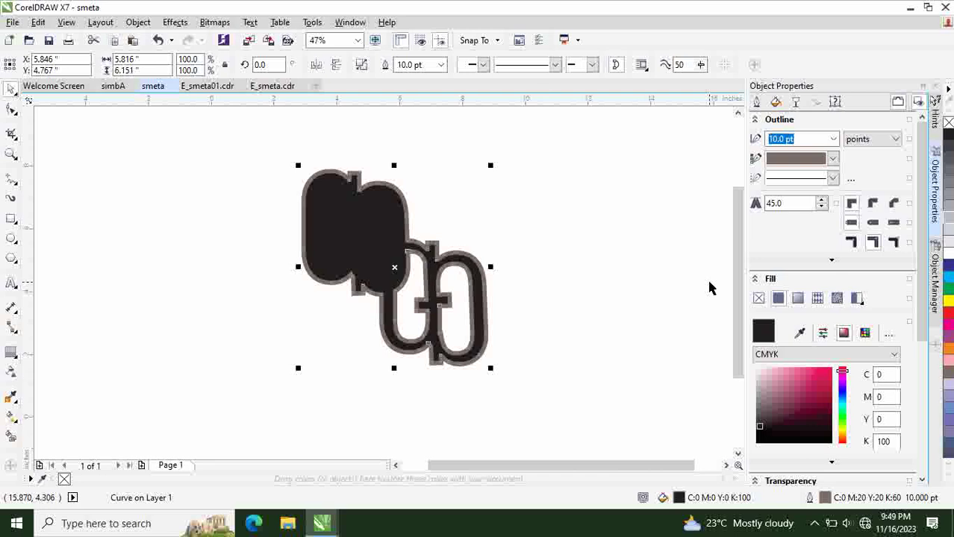
pyautogui.click(873, 203)
pyautogui.click(563, 204)
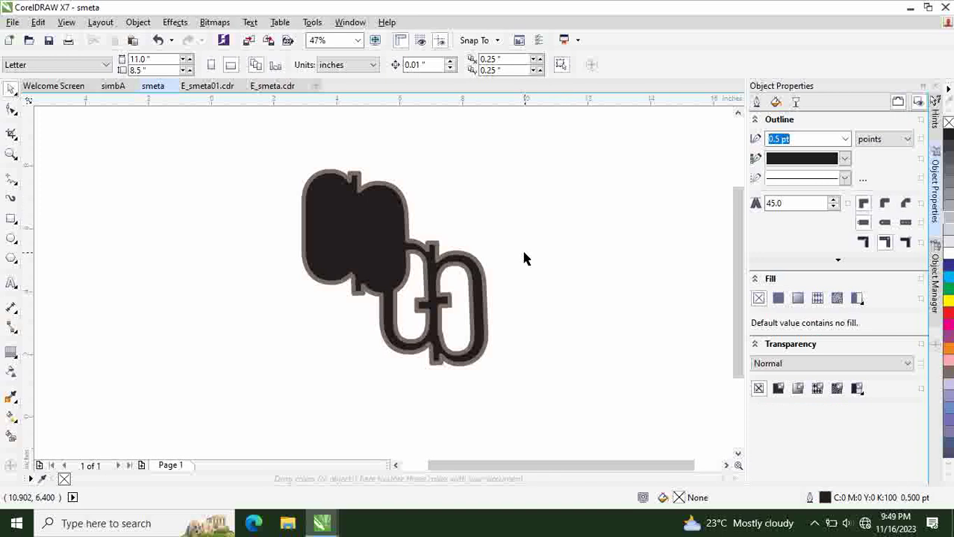
pyautogui.click(481, 292)
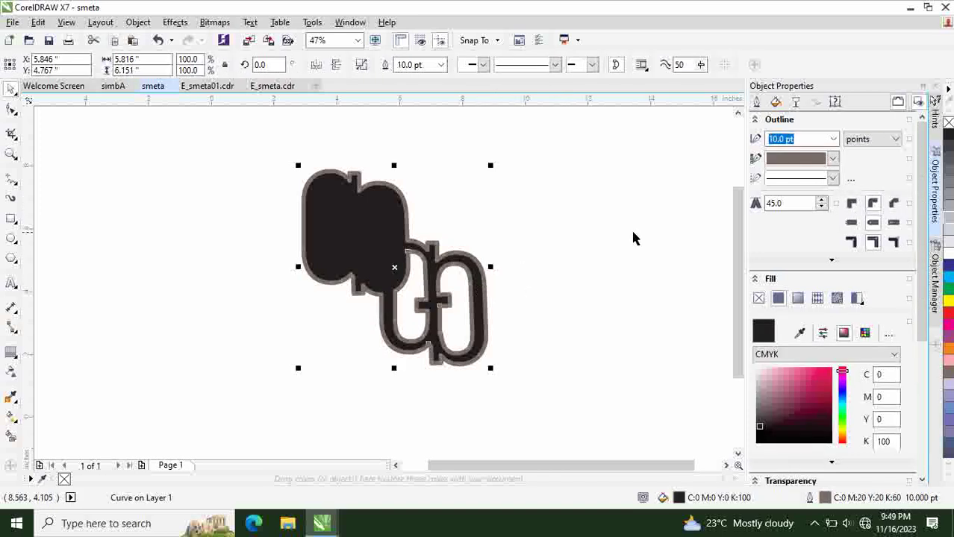
pyautogui.press('Escape')
# Apply an inside contour to the black letter curve with 12 steps and a 0.001-inch offset
pyautogui.click(11, 352)
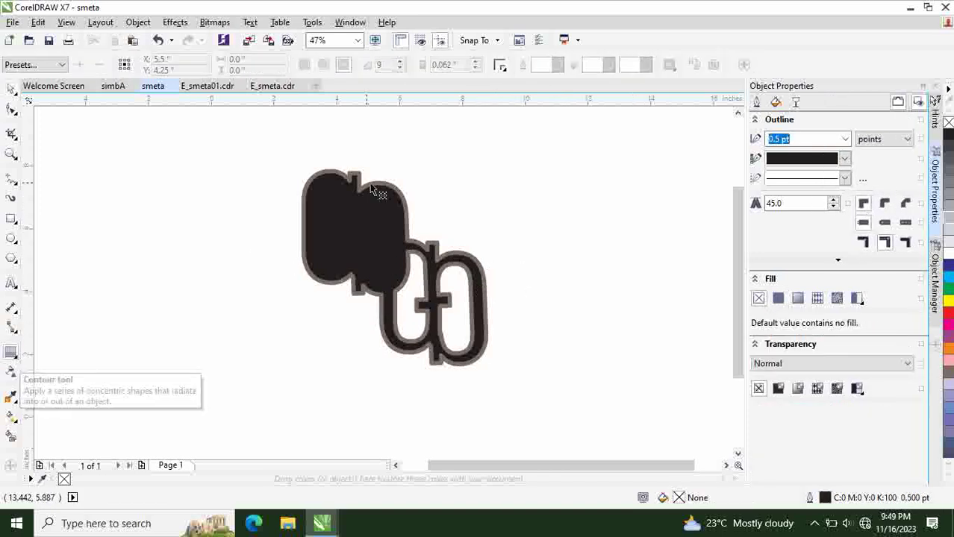
pyautogui.click(396, 216)
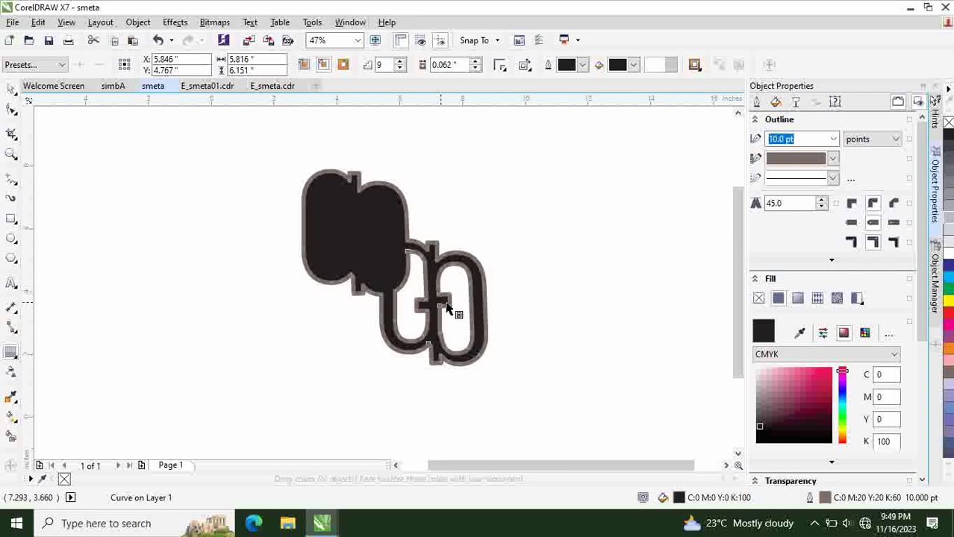
pyautogui.moveTo(447, 308); pyautogui.dragTo(492, 305)
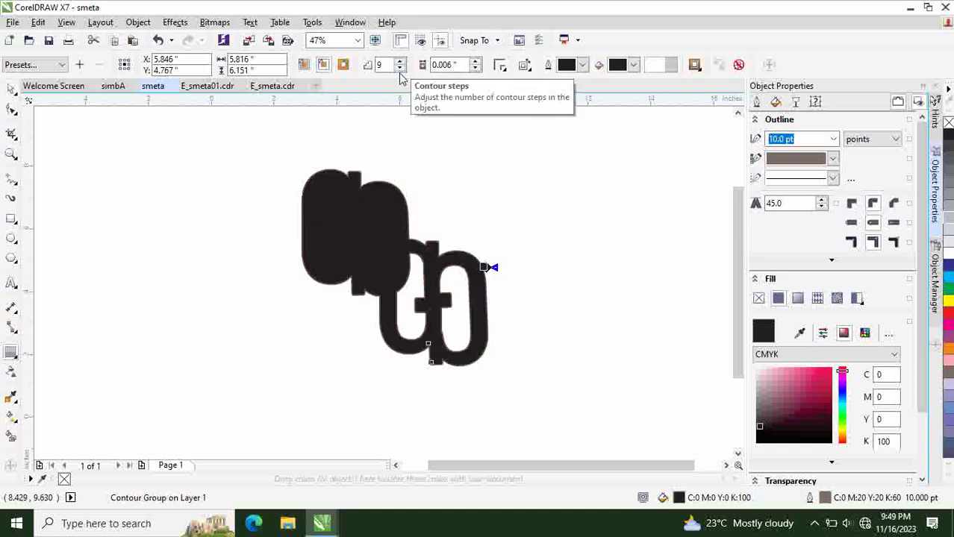
pyautogui.click(476, 68)
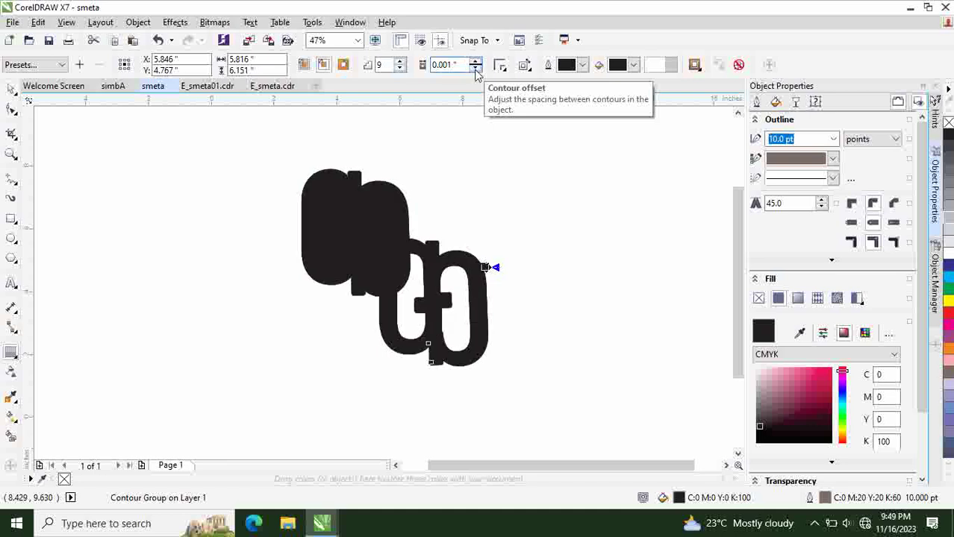
pyautogui.click(399, 62)
pyautogui.click(399, 62)
pyautogui.click(399, 62)
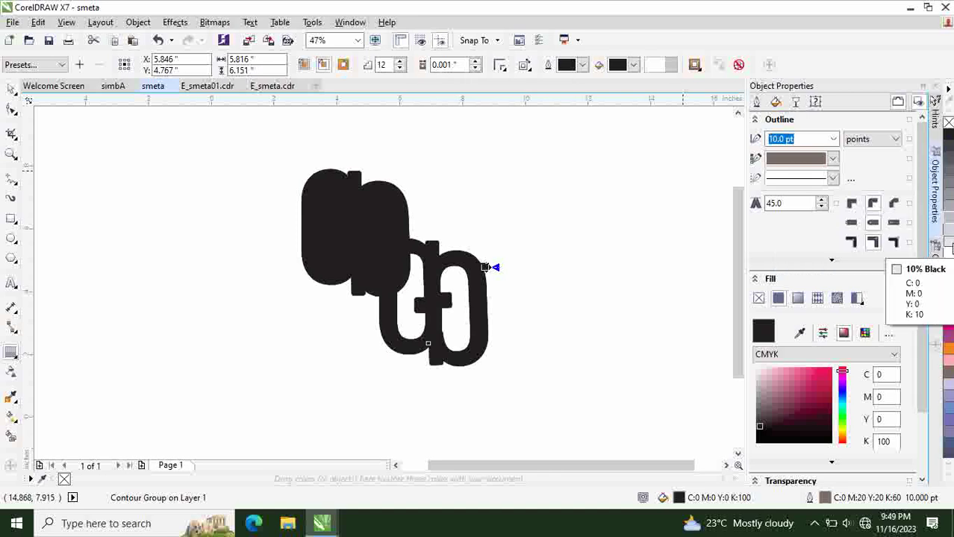
# Fill the contour group with 10% Black, and try a different outline width before undoing that width change
pyautogui.click(948, 247)
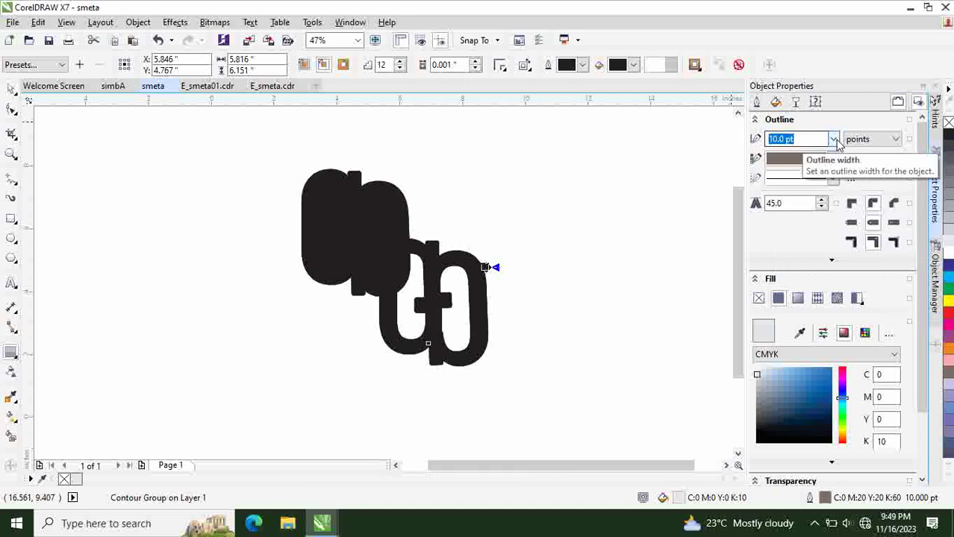
pyautogui.click(833, 140)
pyautogui.click(810, 154)
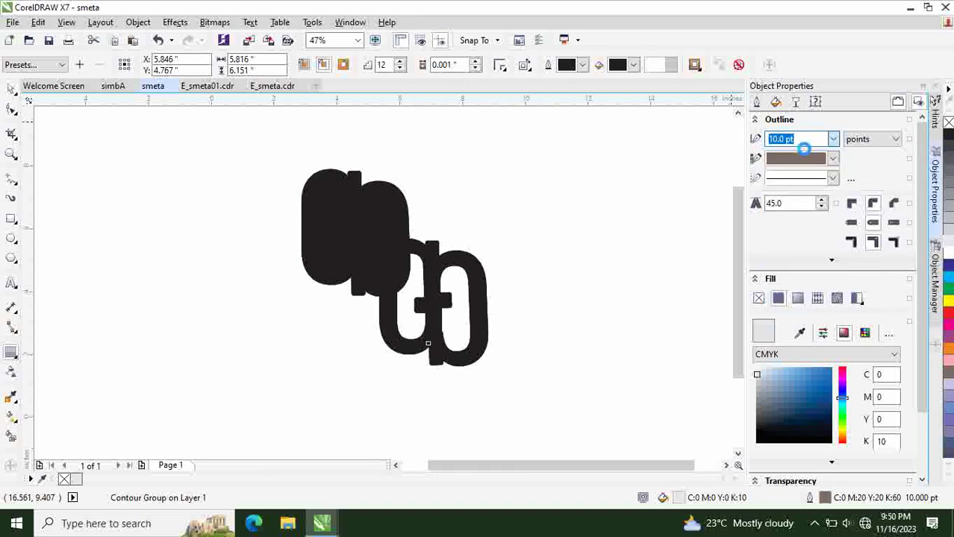
pyautogui.click(599, 238)
pyautogui.hotkey('ctrl', 'z')
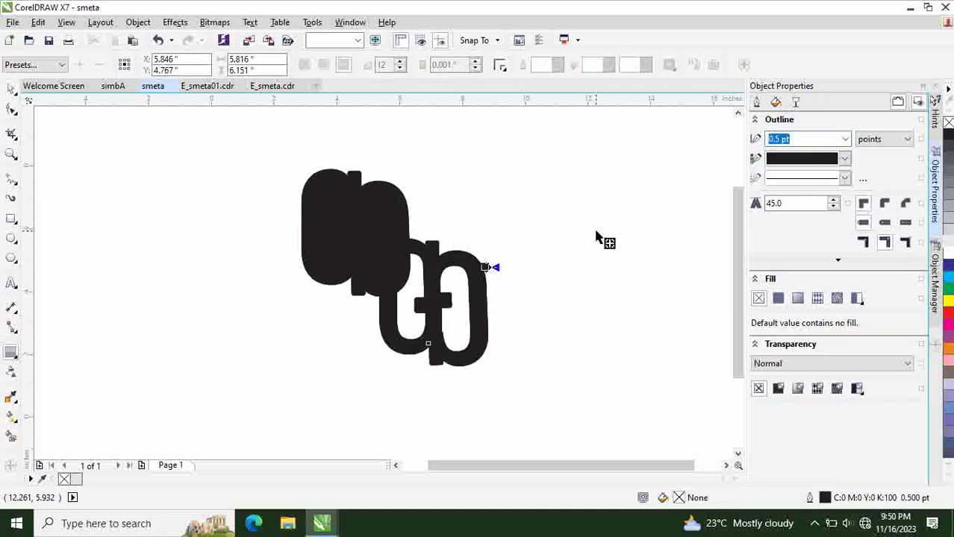
# Increase the contour offset to 0.111 inches
pyautogui.click(475, 62)
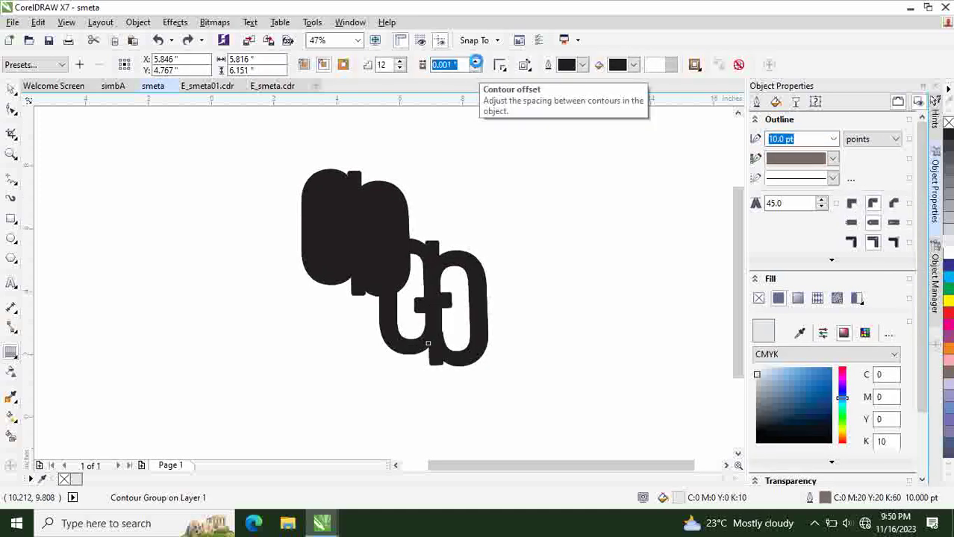
pyautogui.click(475, 61)
pyautogui.click(476, 61)
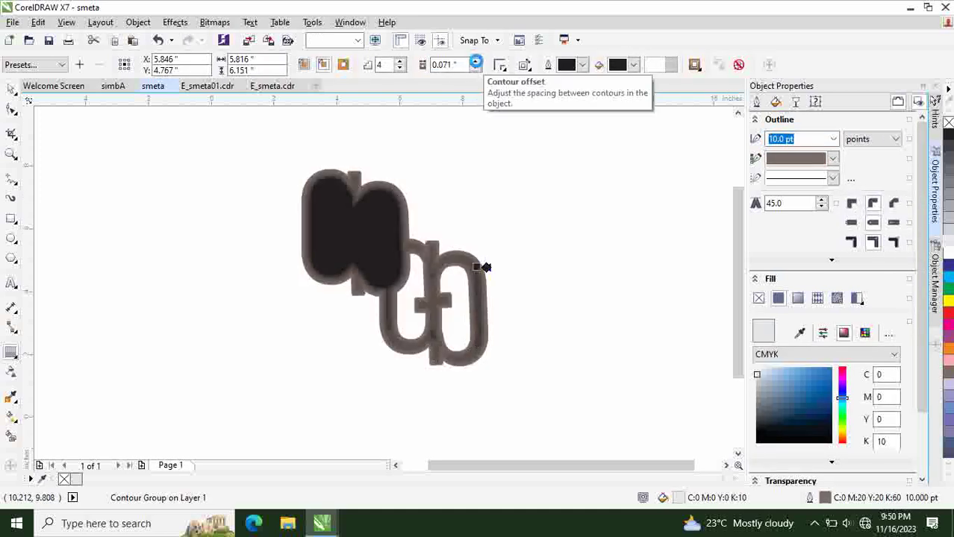
pyautogui.click(476, 61)
pyautogui.click(475, 61)
pyautogui.click(476, 61)
pyautogui.click(476, 61)
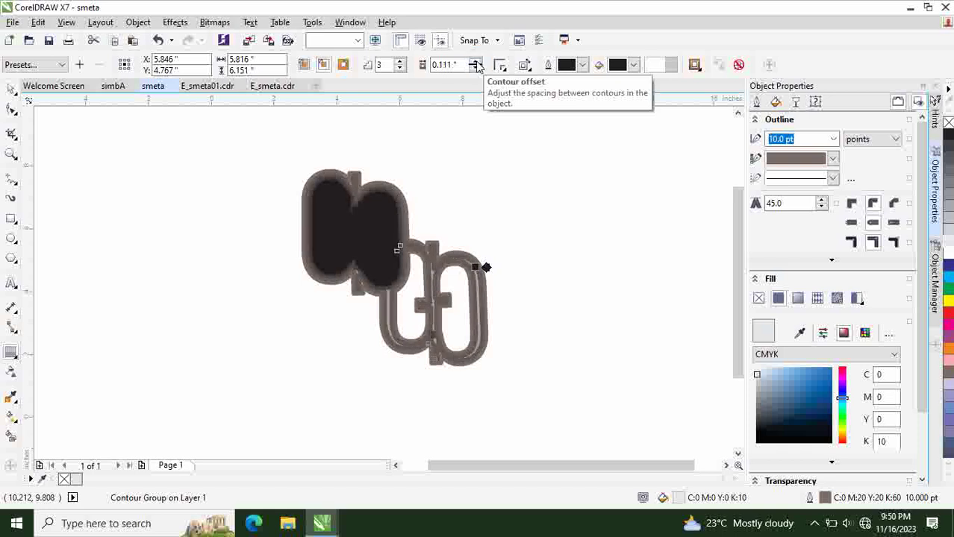
pyautogui.click(475, 61)
pyautogui.click(475, 68)
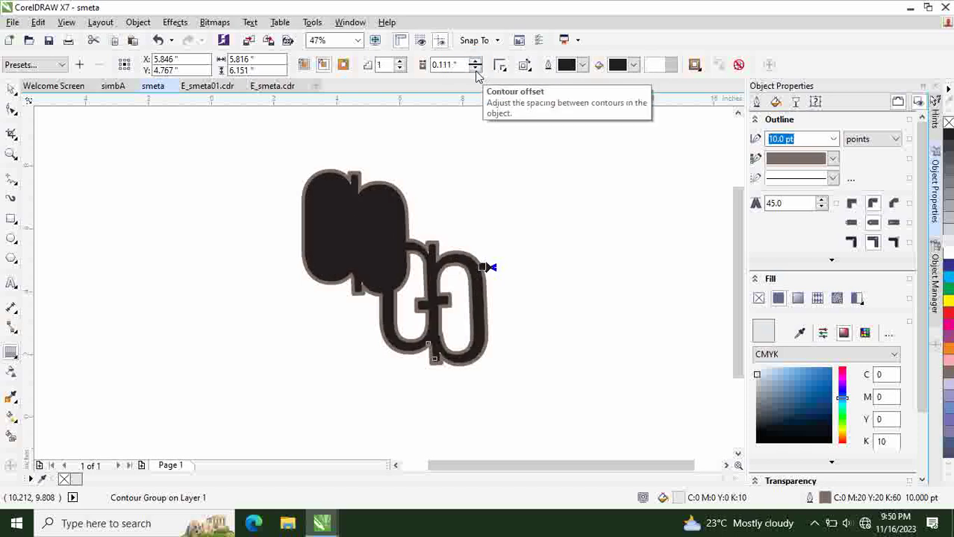
# Reduce the contour offset to 0.041 inches
pyautogui.click(475, 69)
pyautogui.click(474, 69)
pyautogui.click(475, 68)
pyautogui.click(475, 69)
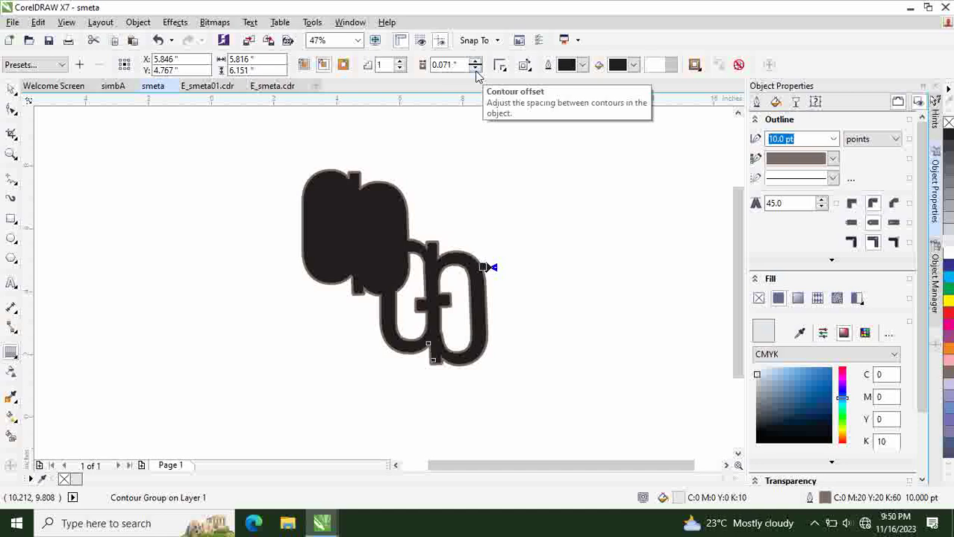
pyautogui.click(475, 69)
pyautogui.click(475, 69)
pyautogui.click(475, 69)
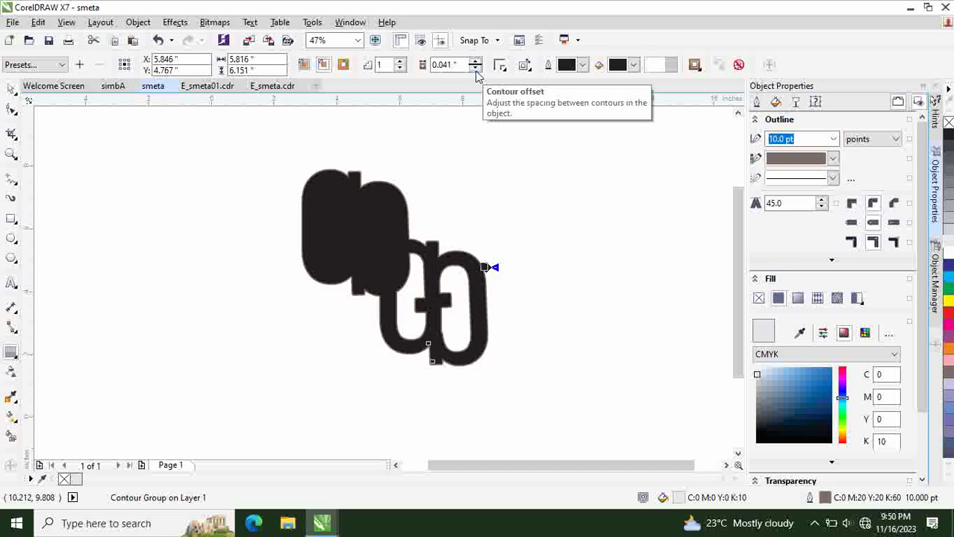
# Raise the contour to 12 steps and reduce its offset to 0.021 inches
pyautogui.click(399, 61)
pyautogui.click(399, 61)
pyautogui.click(399, 61)
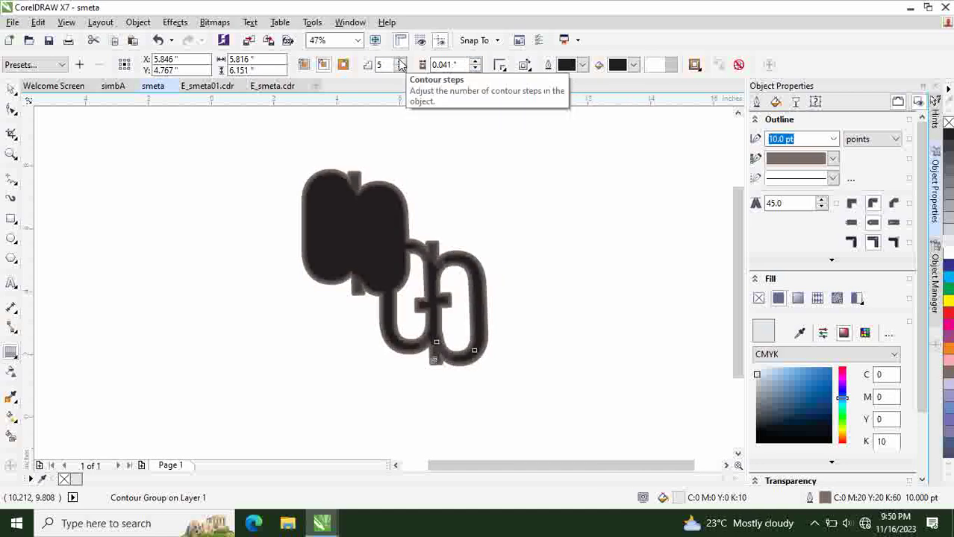
pyautogui.click(399, 61)
pyautogui.click(399, 61)
pyautogui.click(475, 69)
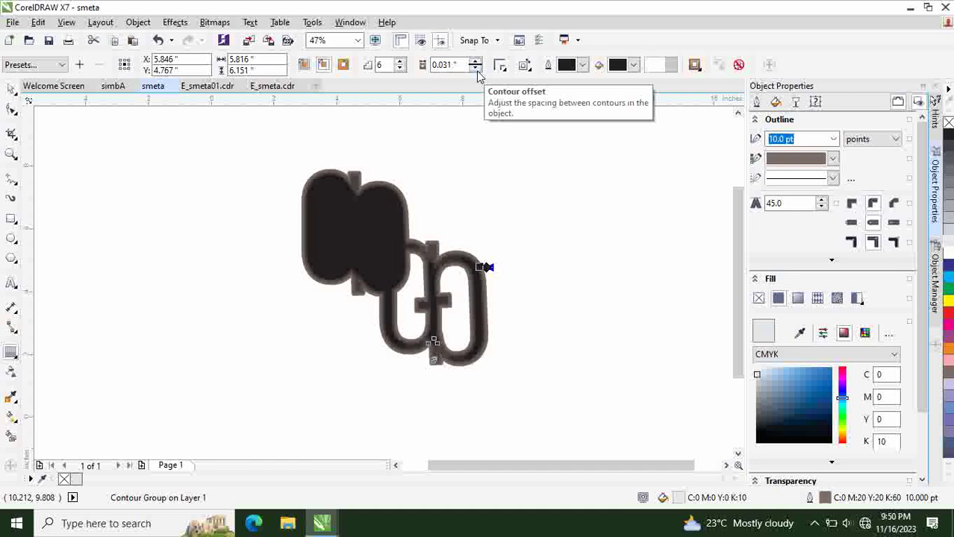
pyautogui.click(399, 61)
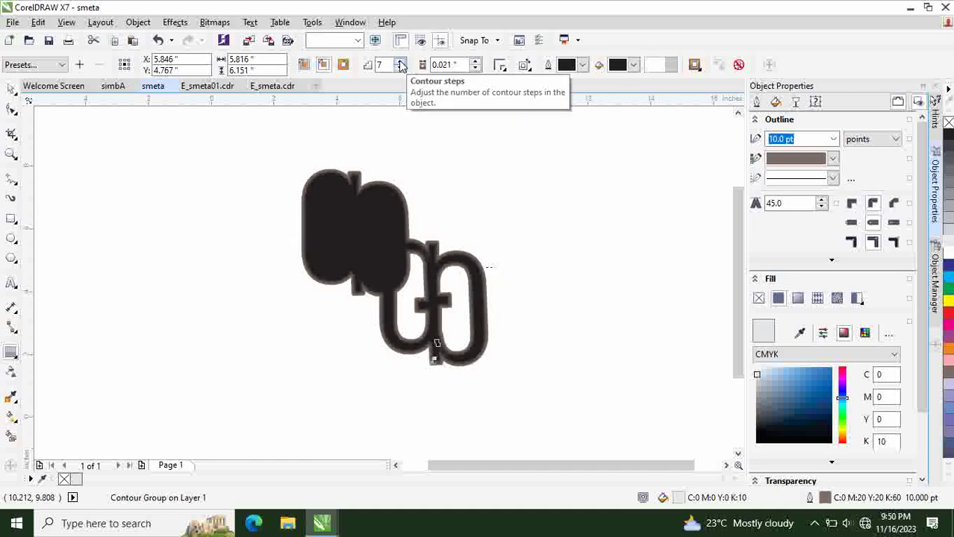
pyautogui.click(399, 61)
pyautogui.click(399, 62)
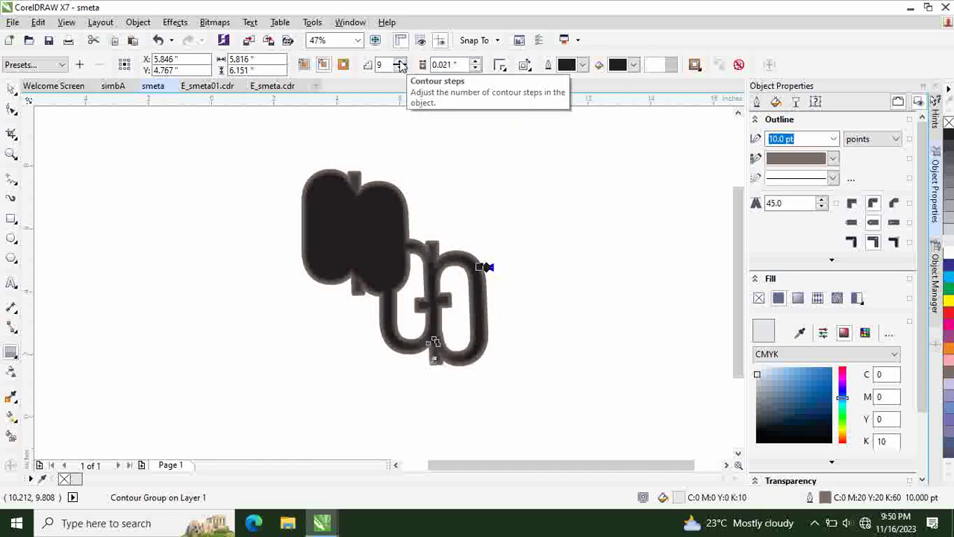
pyautogui.click(399, 62)
pyautogui.click(399, 61)
pyautogui.click(400, 61)
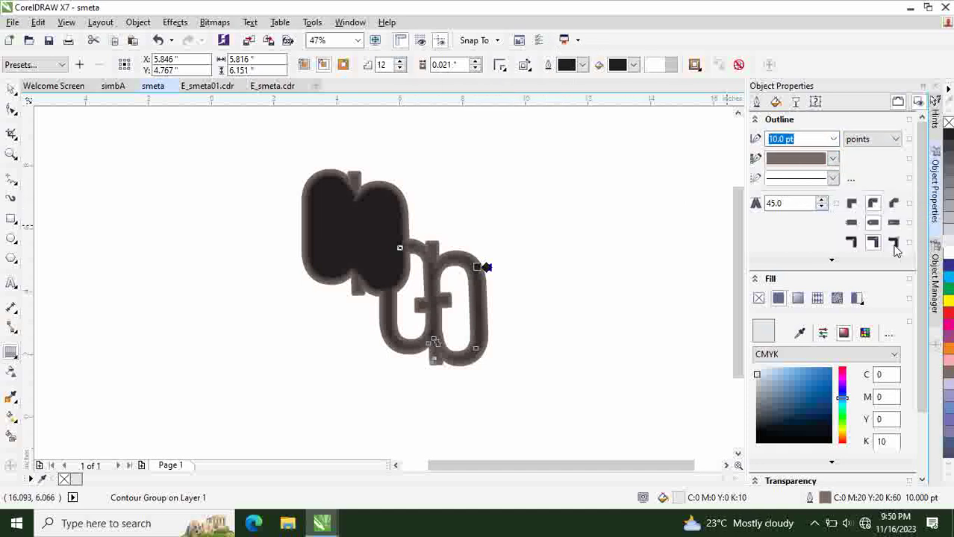
# Try a light grey outline on the contour group, and settle on red (C0 M100 Y100 K0) as its outline colour
pyautogui.click(833, 159)
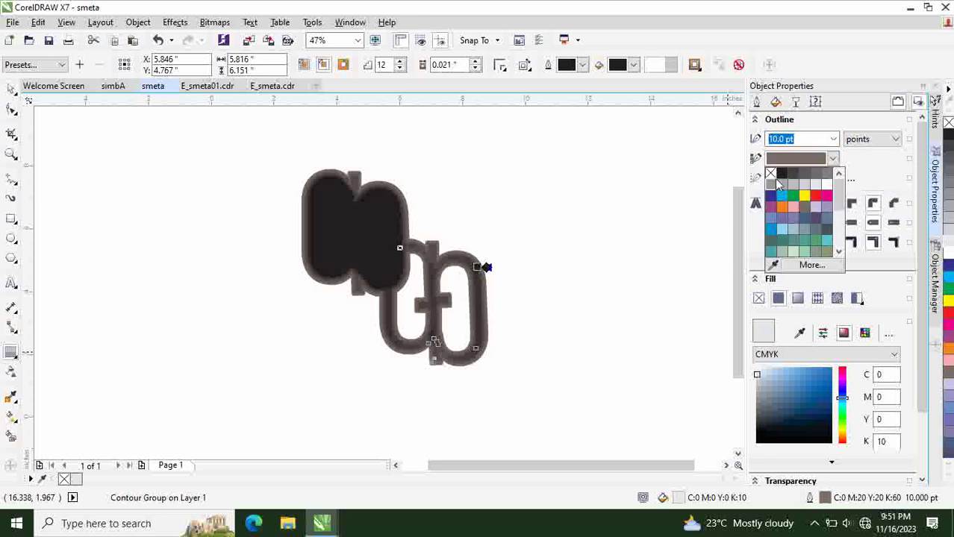
pyautogui.click(817, 186)
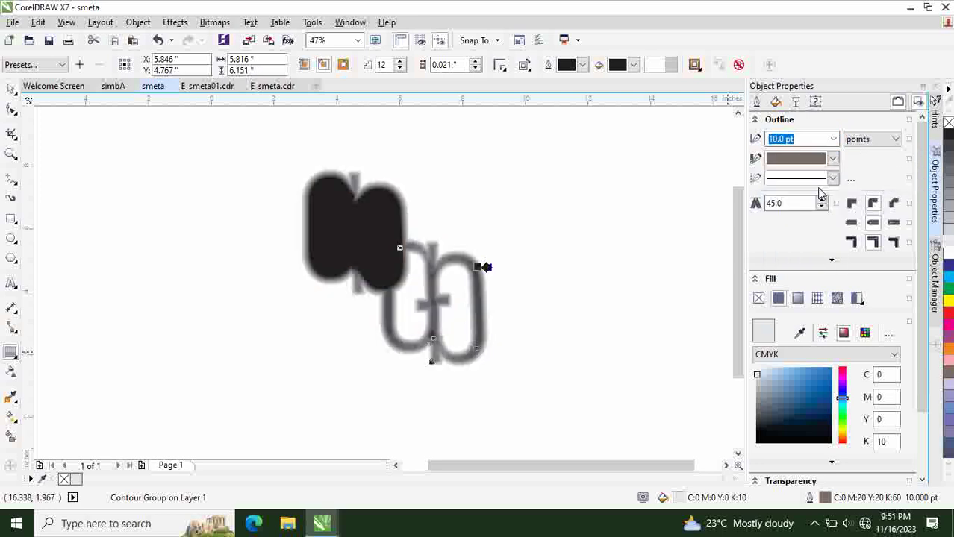
pyautogui.click(833, 159)
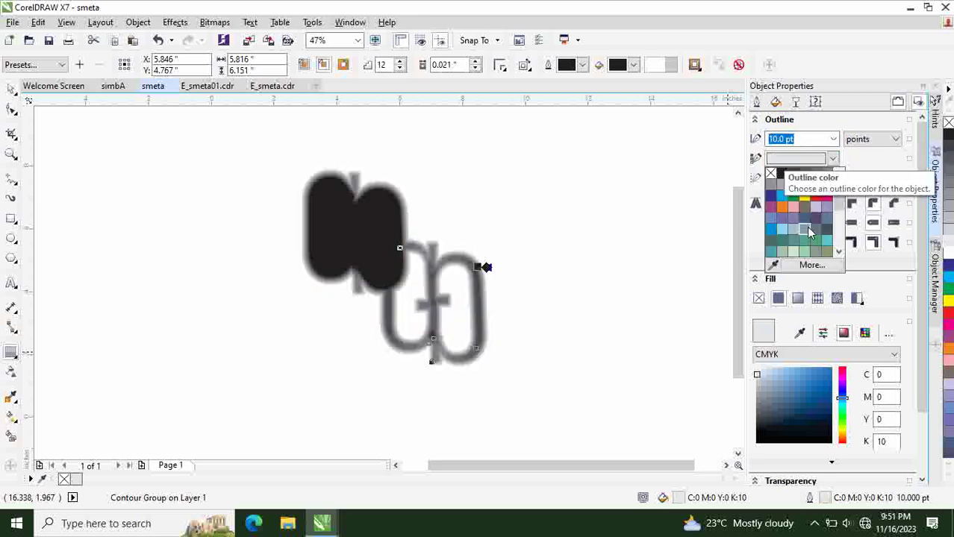
pyautogui.click(819, 203)
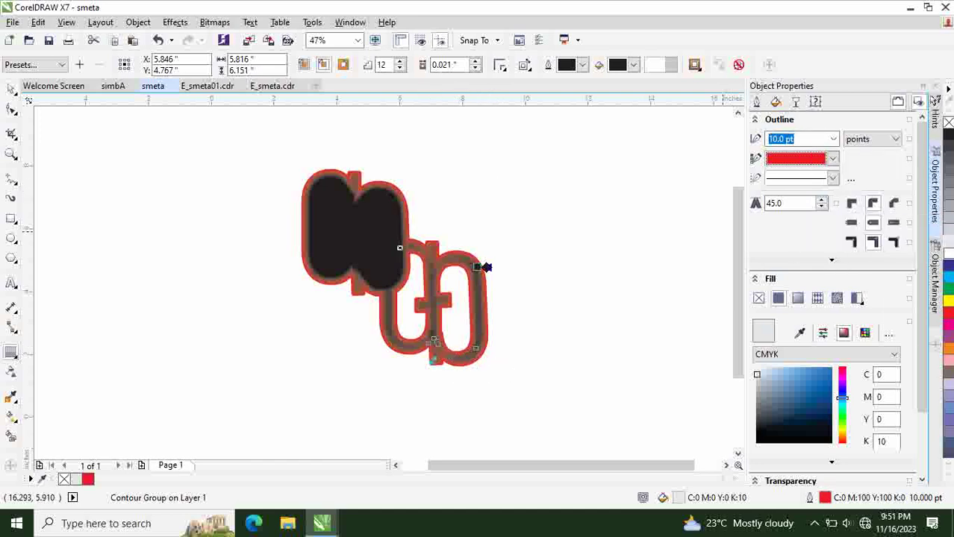
# Try white, pink and magenta fills on the contour group
pyautogui.click(948, 252)
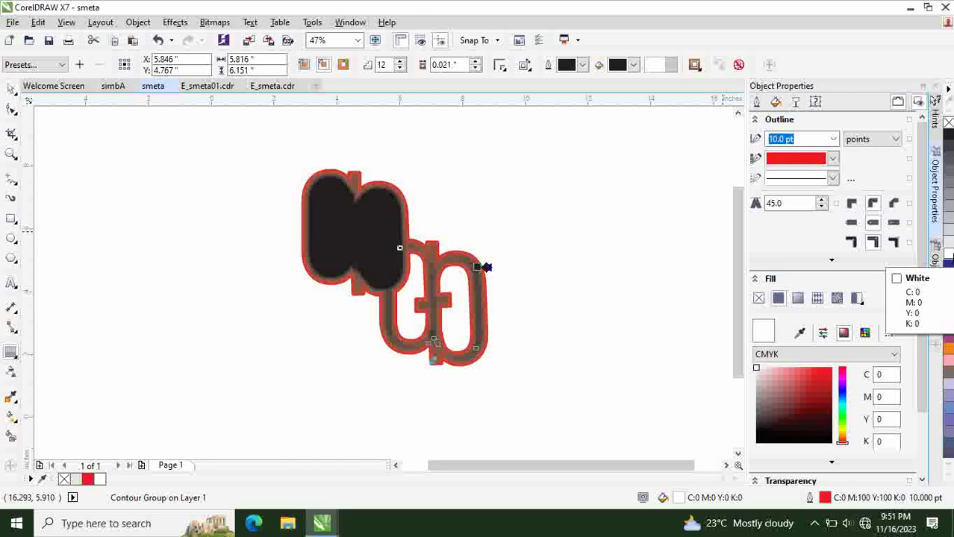
pyautogui.click(948, 358)
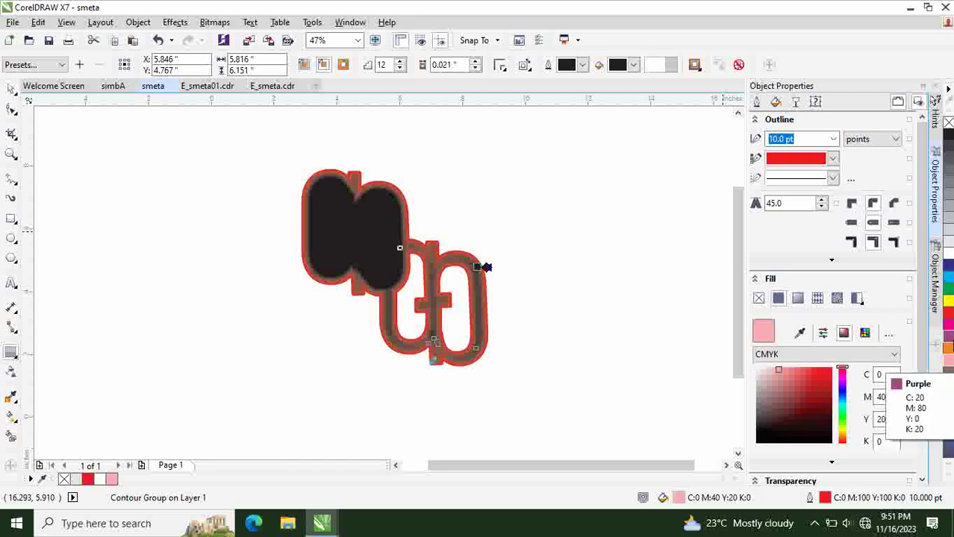
pyautogui.click(948, 333)
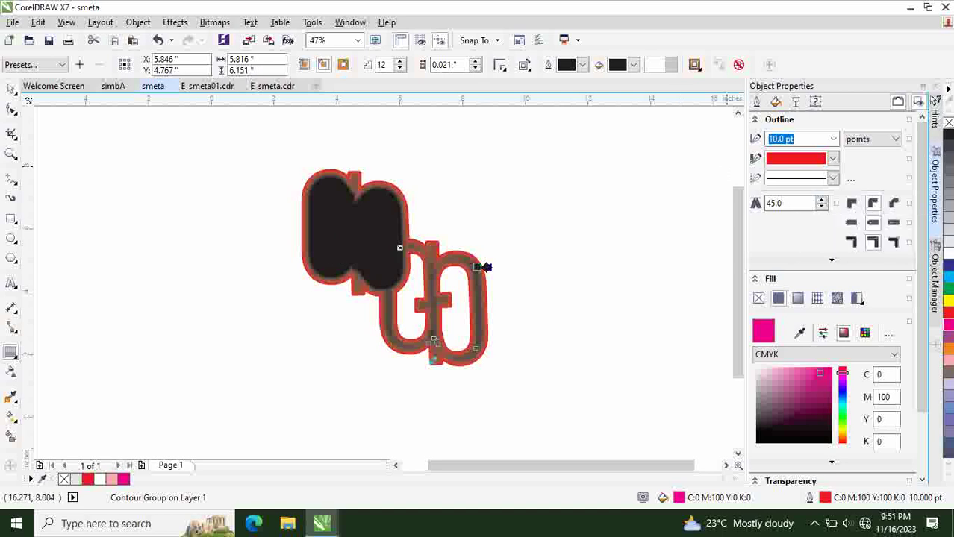
# Remove the contour group's fill and deselect the artwork
pyautogui.click(948, 122)
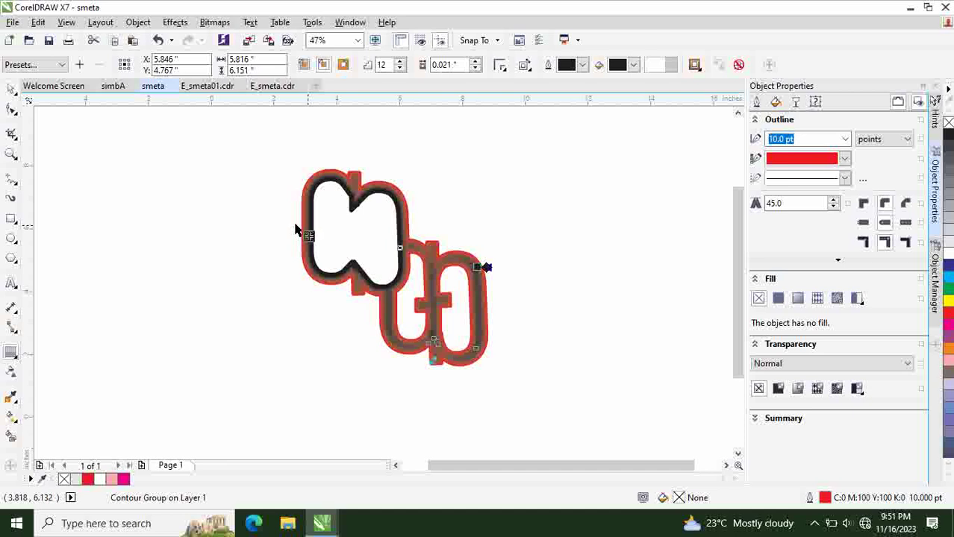
pyautogui.click(12, 91)
pyautogui.click(495, 240)
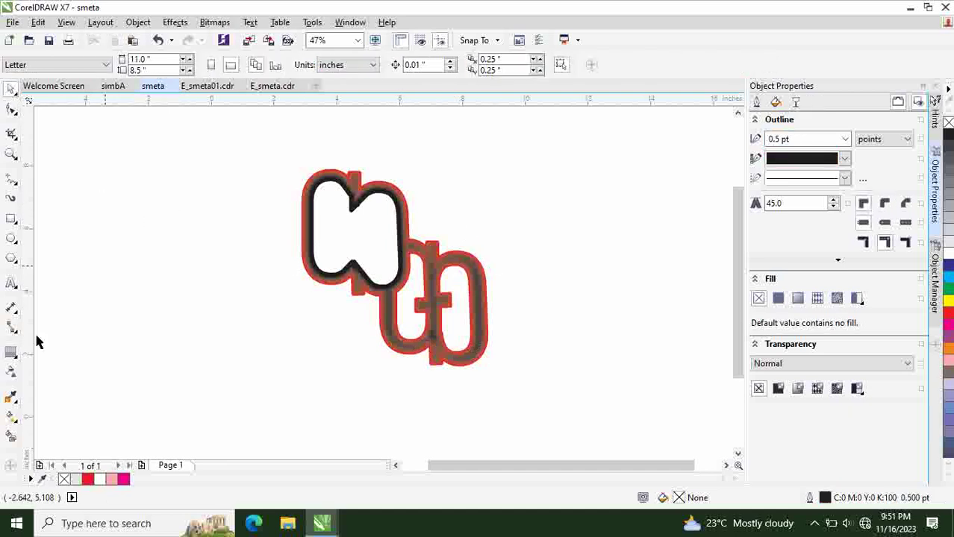
# Apply a linear magenta-to-white fountain fill to the contour group with Interactive Fill, and set the white end node's transparency to 50%
pyautogui.click(14, 419)
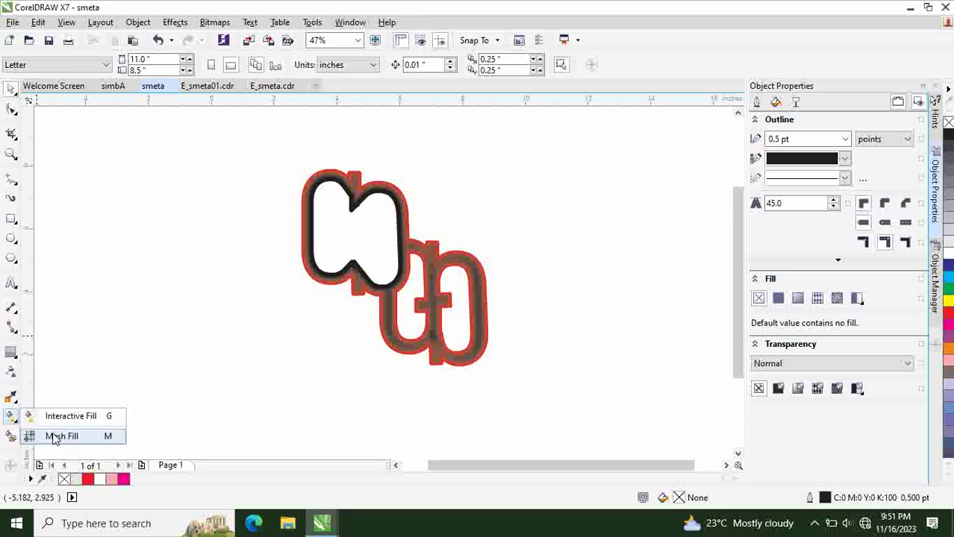
pyautogui.click(55, 438)
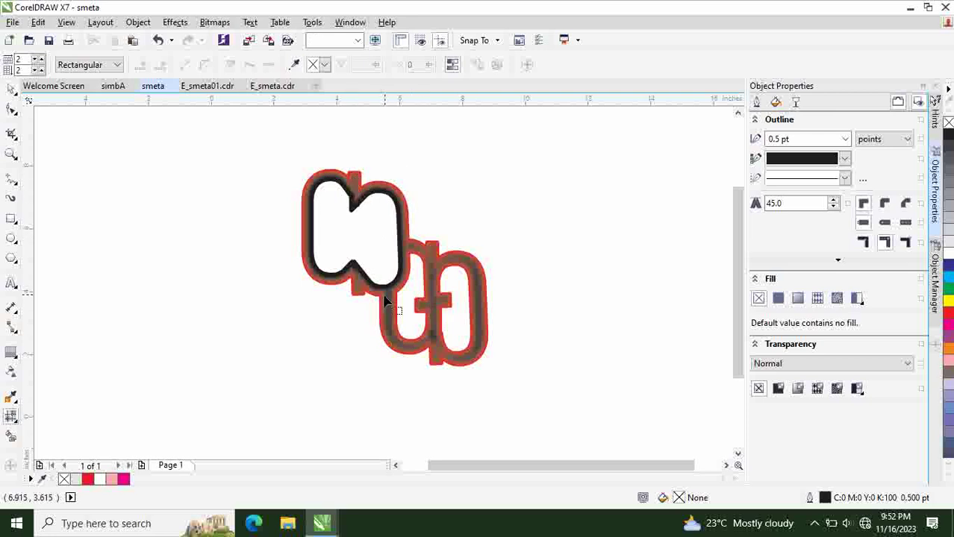
pyautogui.click(12, 418)
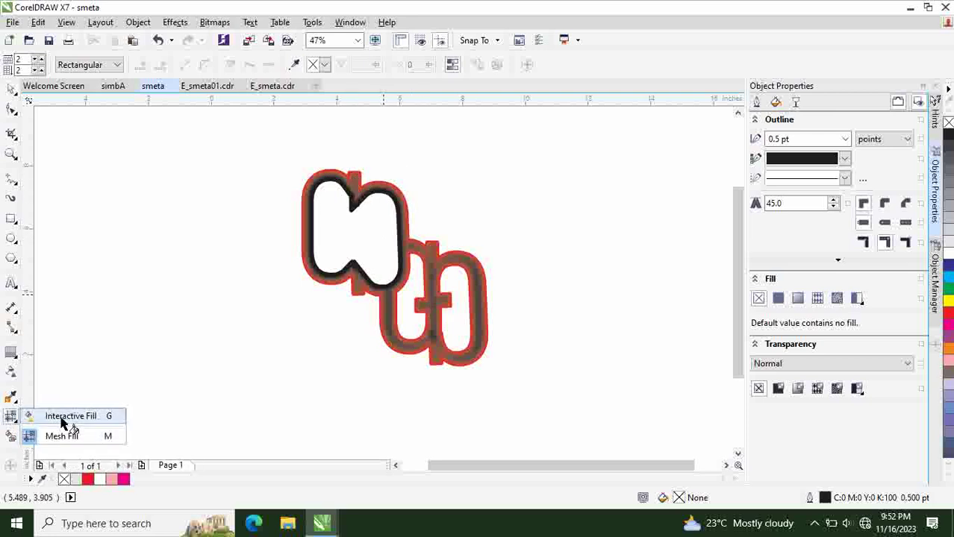
pyautogui.click(66, 416)
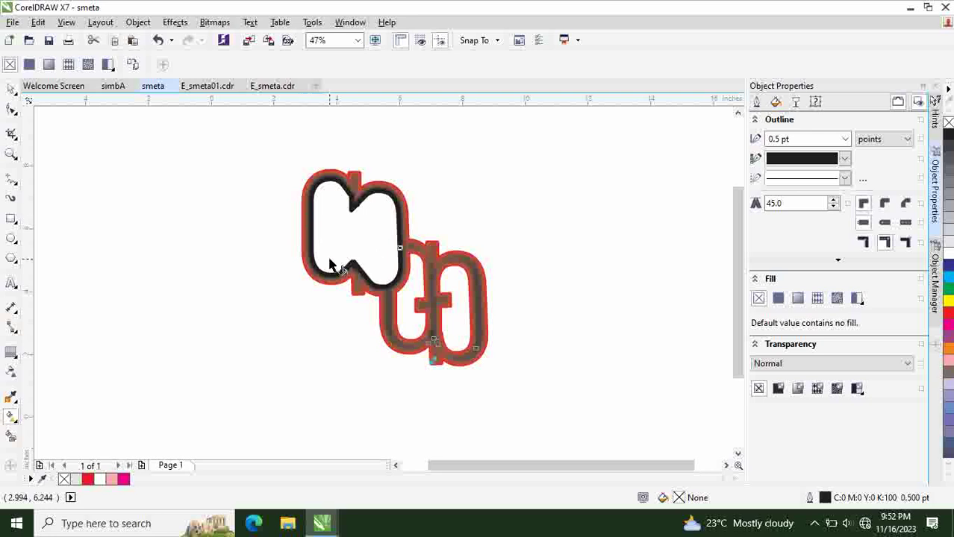
pyautogui.click(400, 253)
pyautogui.moveTo(399, 252); pyautogui.dragTo(371, 292)
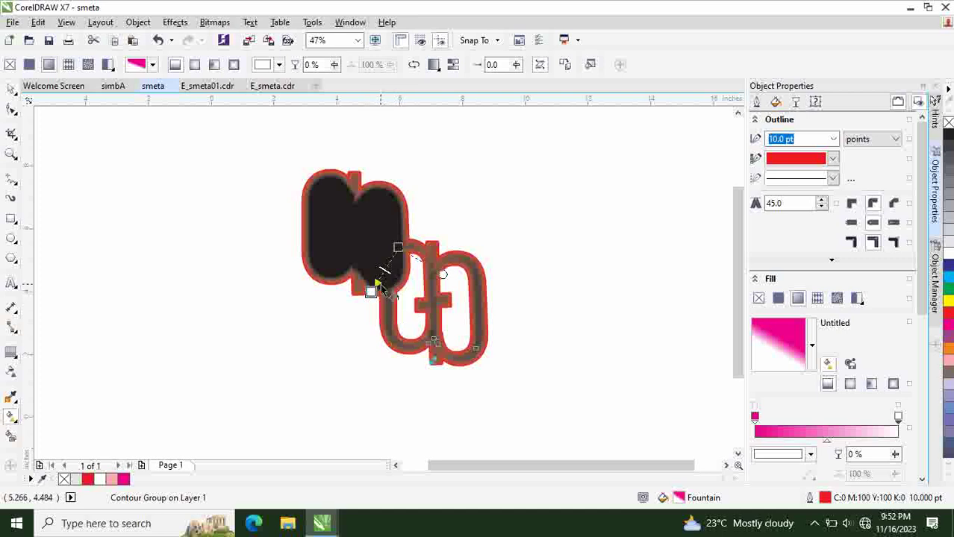
pyautogui.moveTo(377, 280)
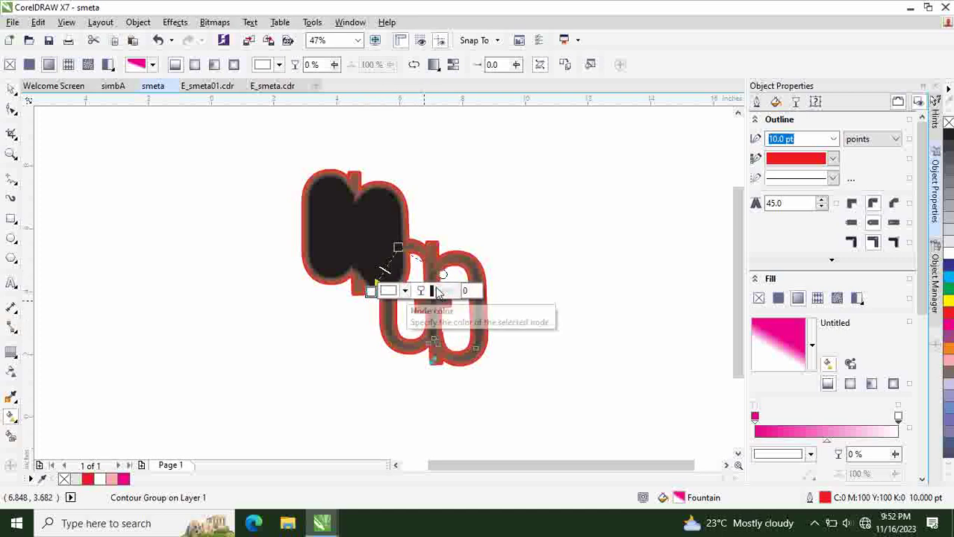
pyautogui.moveTo(433, 294); pyautogui.dragTo(443, 293)
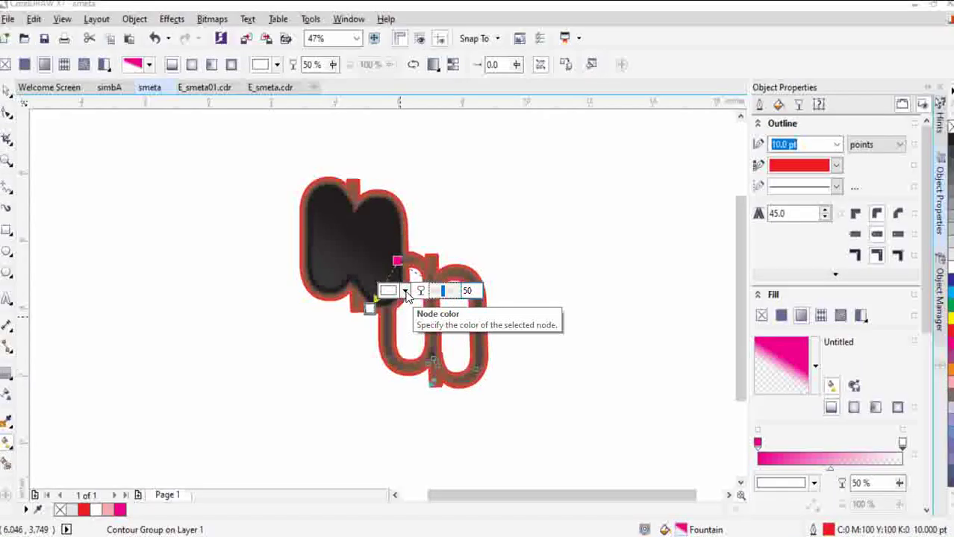
pyautogui.press('Escape')
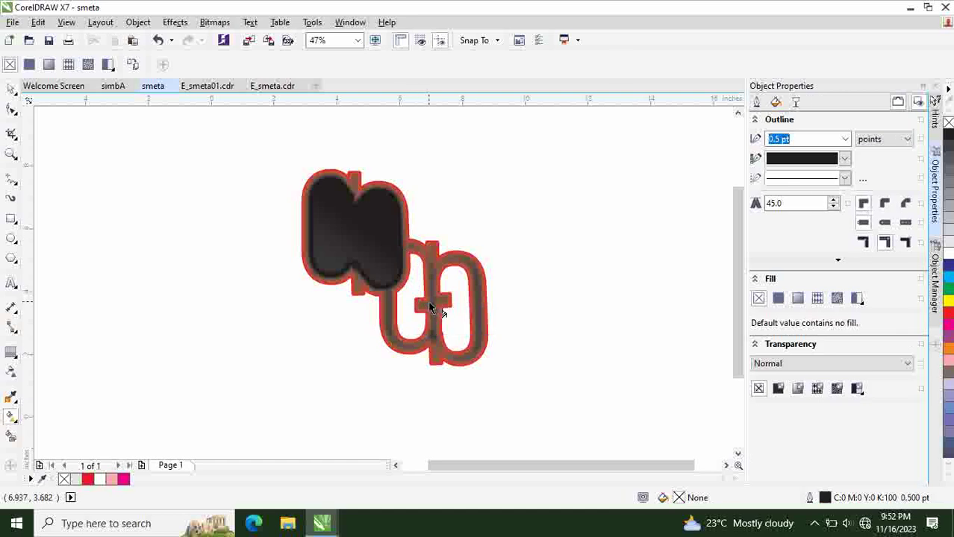
# Change the fountain fill's end node colour to dark red #BD2F2F, switch the colour model to HSB, and deselect the artwork
pyautogui.moveTo(398, 247); pyautogui.dragTo(371, 290)
pyautogui.click(404, 292)
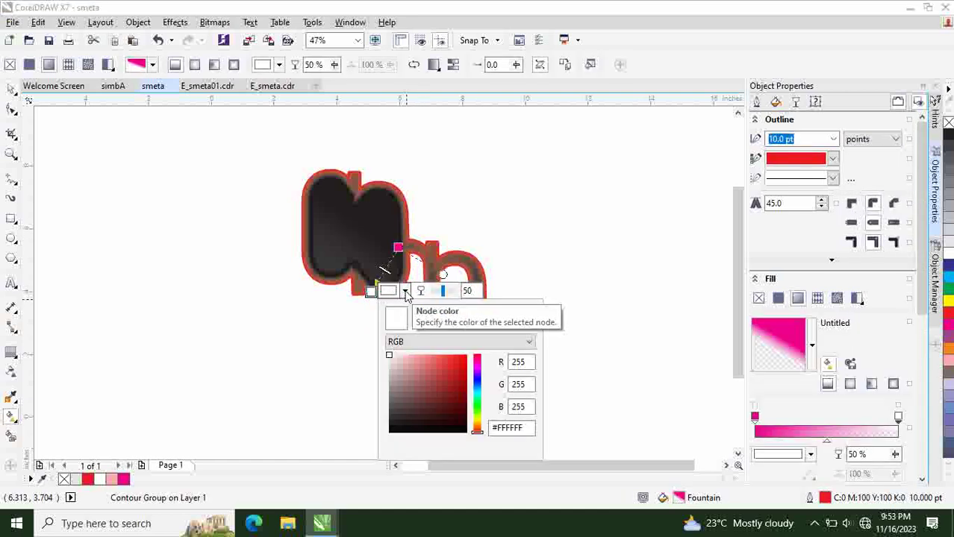
pyautogui.click(439, 385)
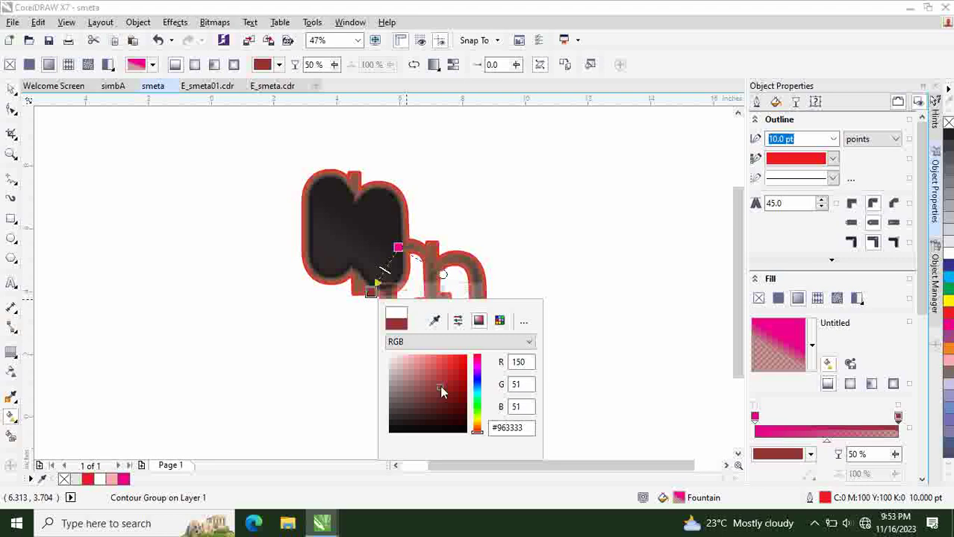
pyautogui.click(446, 375)
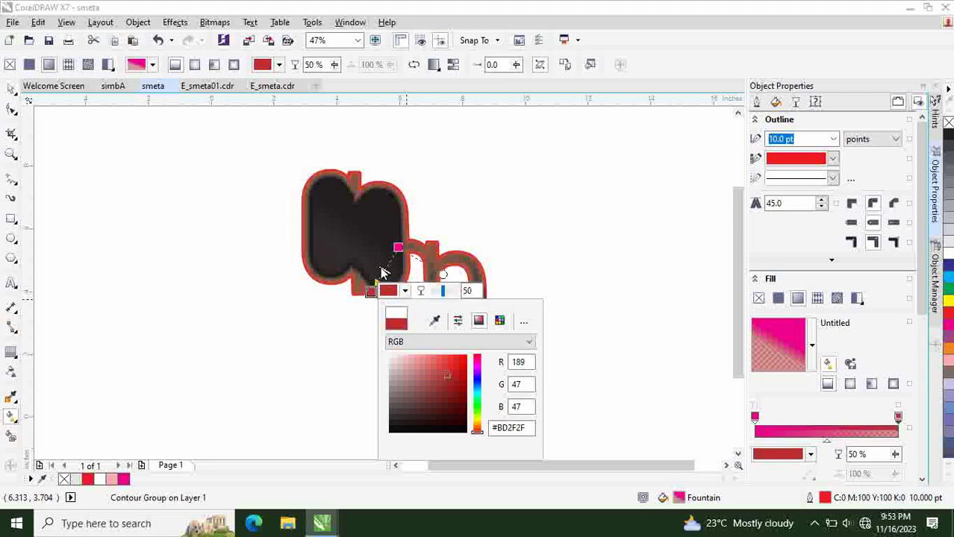
pyautogui.click(411, 342)
pyautogui.click(419, 386)
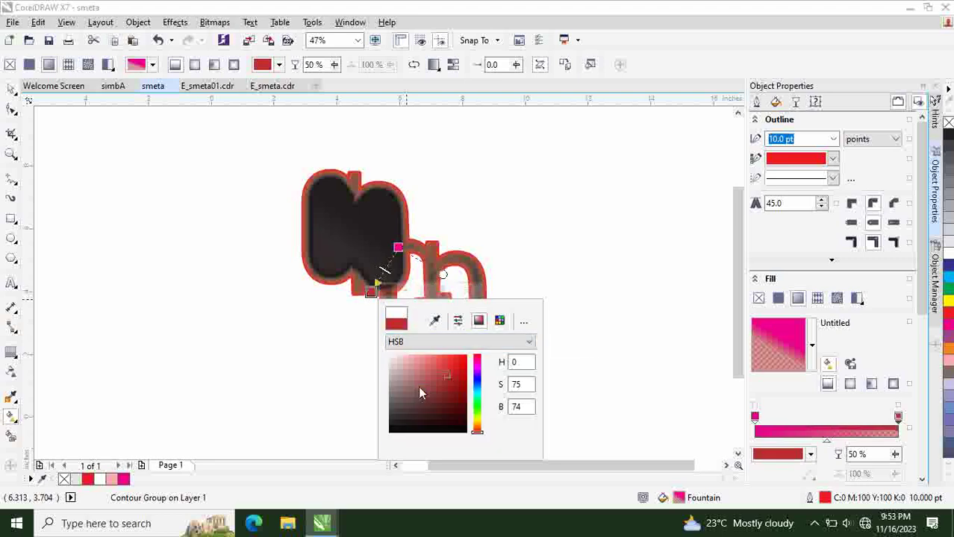
pyautogui.click(12, 92)
pyautogui.click(155, 212)
# Check the contour group's fill, deselect it, and save the drawing as smeta in CDR format in the d23 folder
pyautogui.click(385, 257)
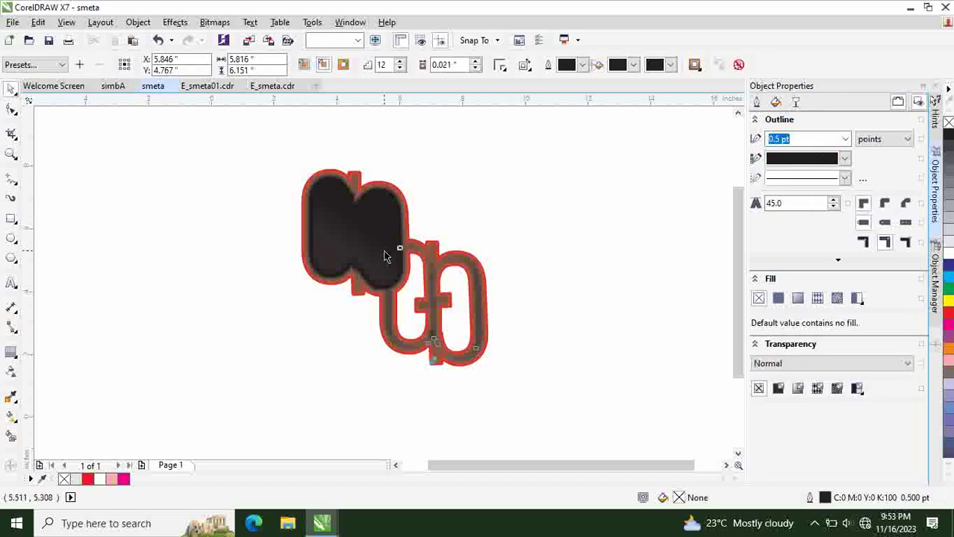
pyautogui.click(430, 225)
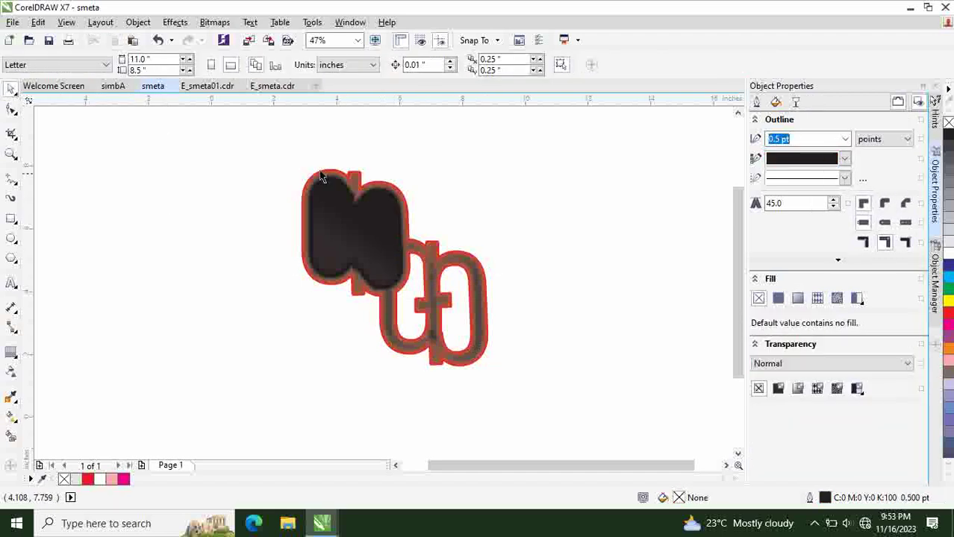
pyautogui.click(310, 245)
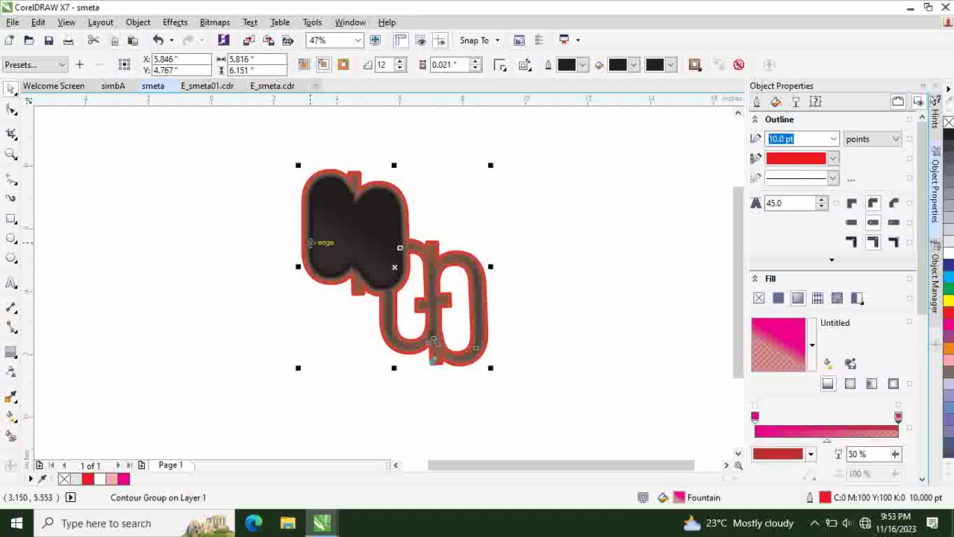
pyautogui.click(440, 193)
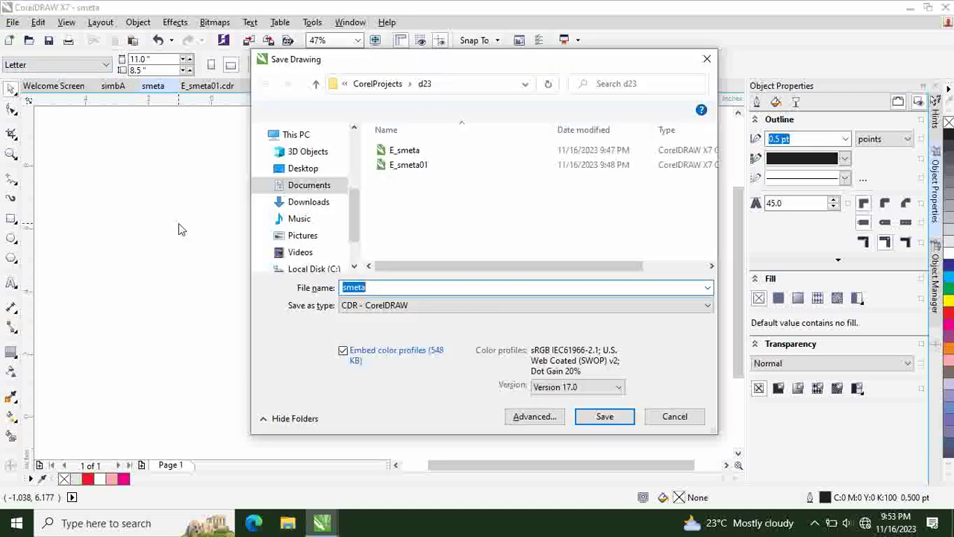
pyautogui.click(604, 423)
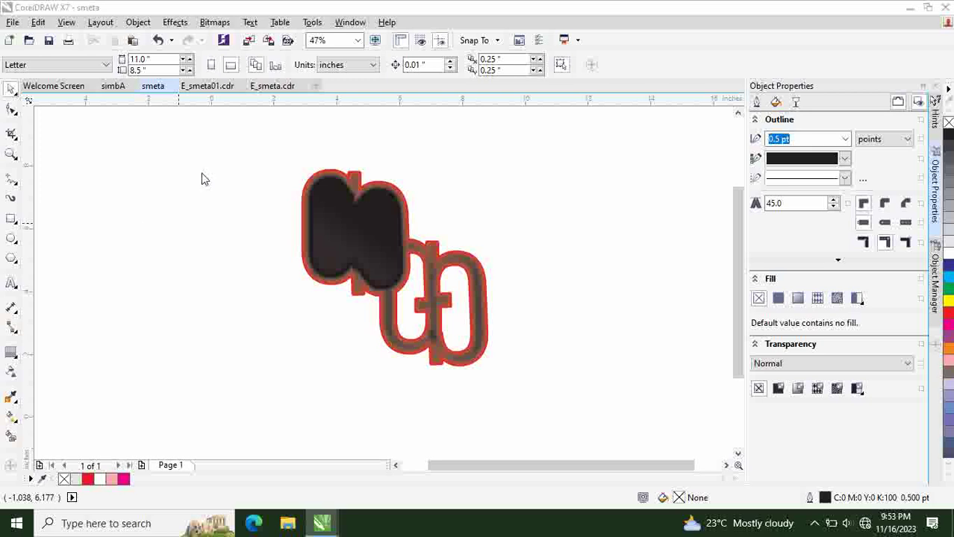
# Review the open documents simbA, smeta, E_smeta01.cdr and E_smeta.cdr in turn
pyautogui.click(112, 85)
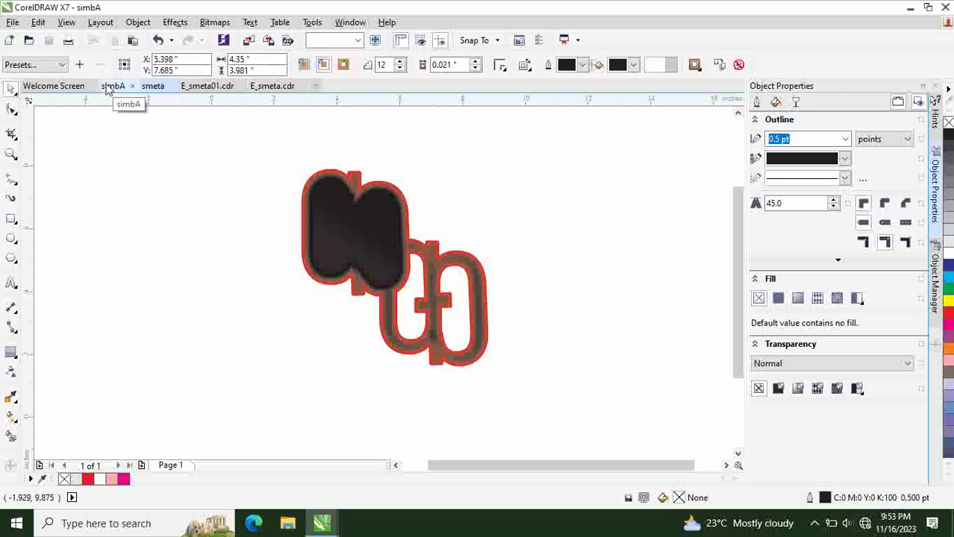
pyautogui.click(155, 87)
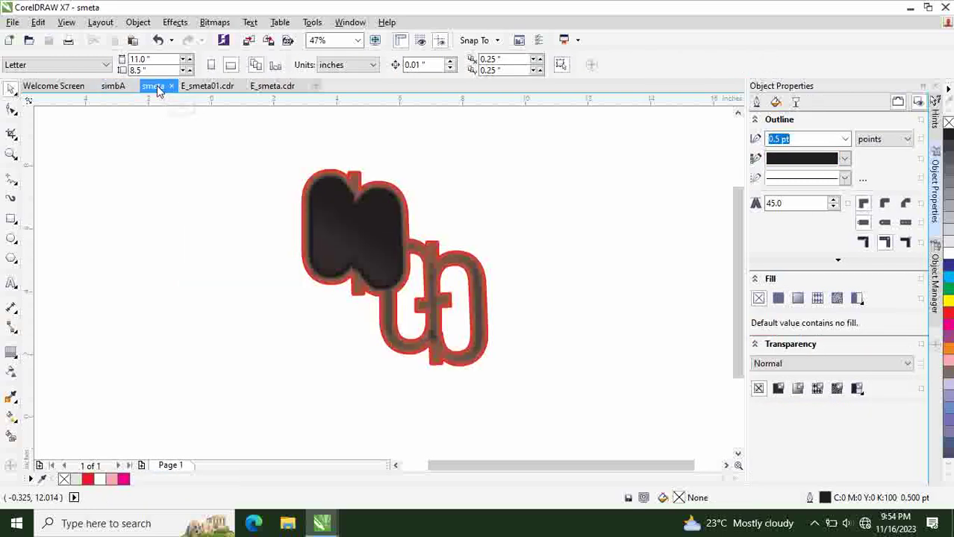
pyautogui.click(201, 87)
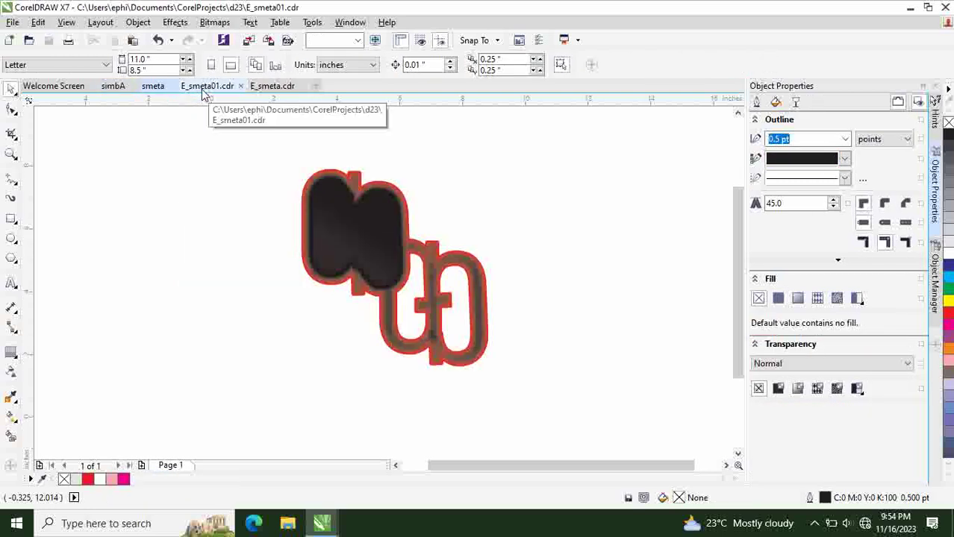
pyautogui.click(270, 88)
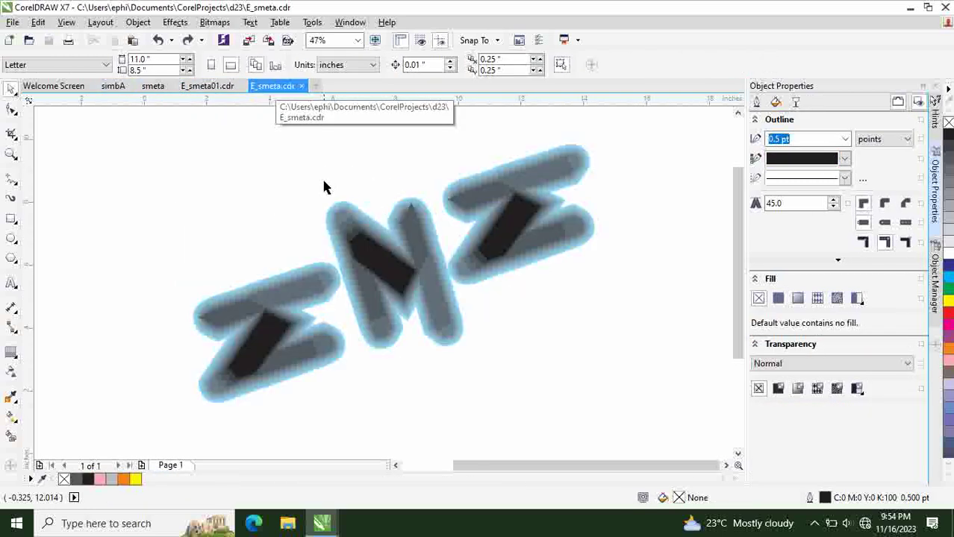